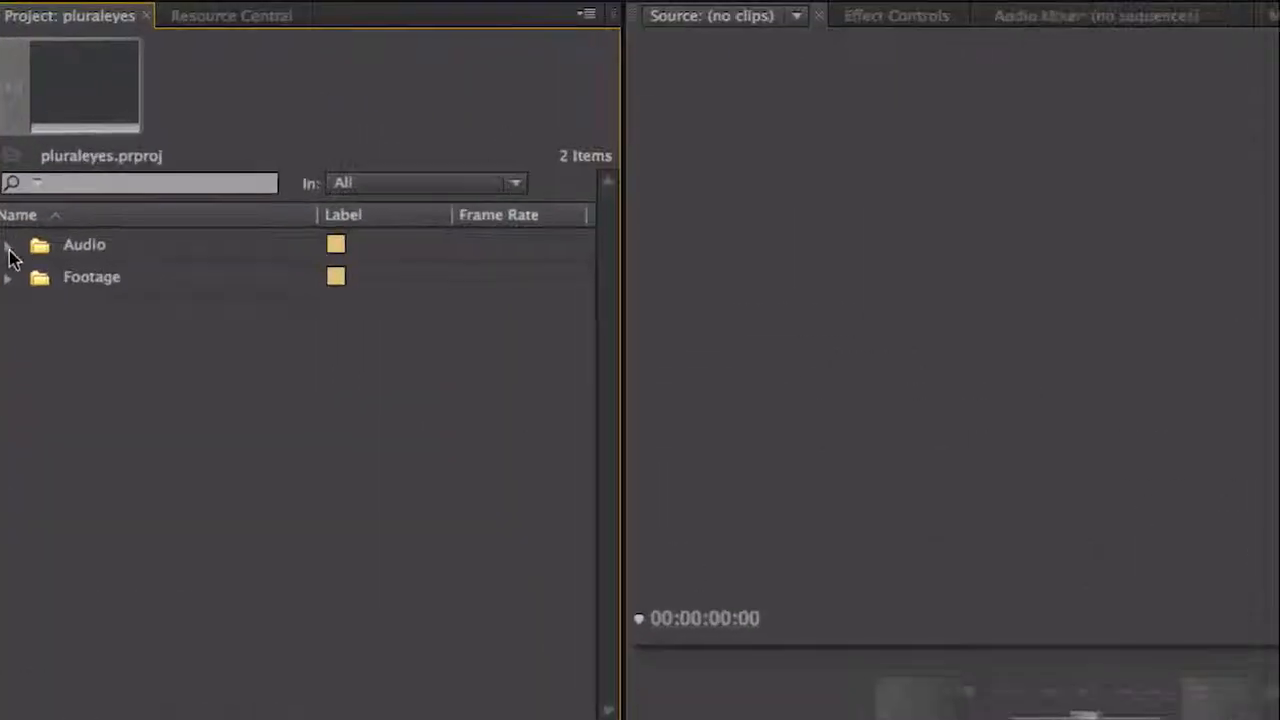
# Step: Expand the Audio and Footage bins and scrub through MVI_7798.MOV and MVI_7401.MOV in the source monitor
pyautogui.click(9, 250)
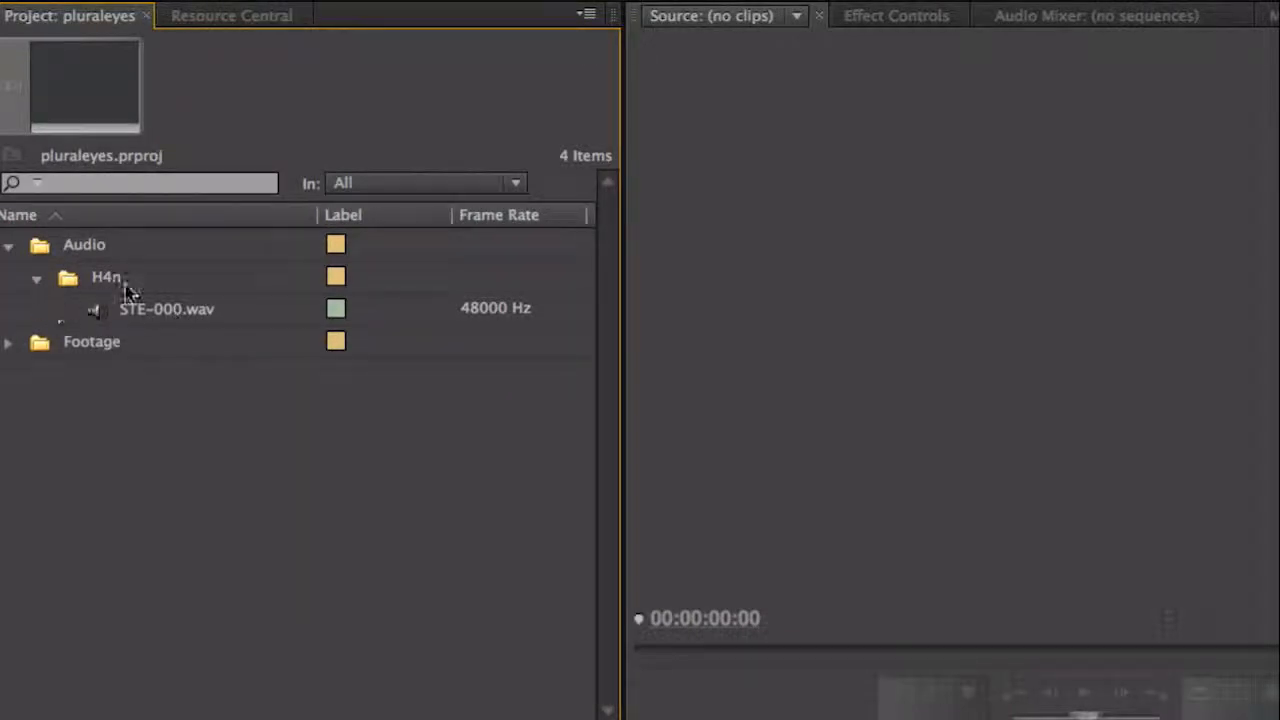
pyautogui.click(7, 344)
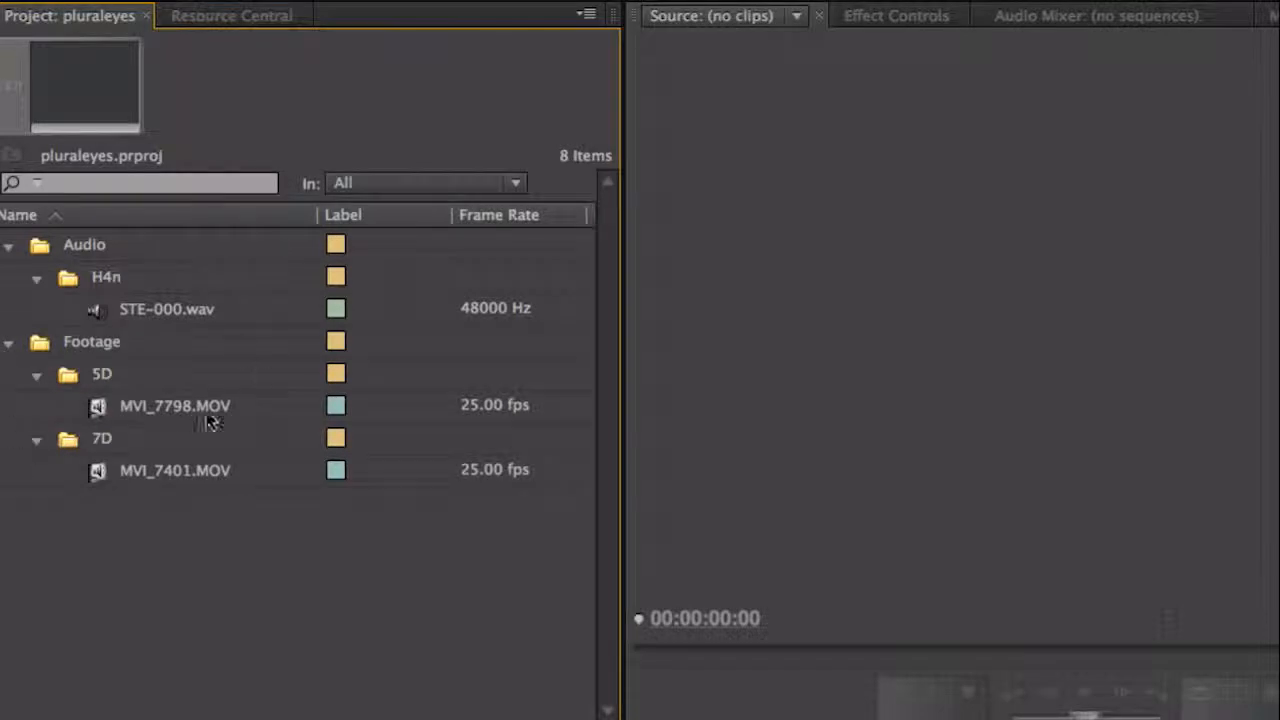
pyautogui.doubleClick(97, 408)
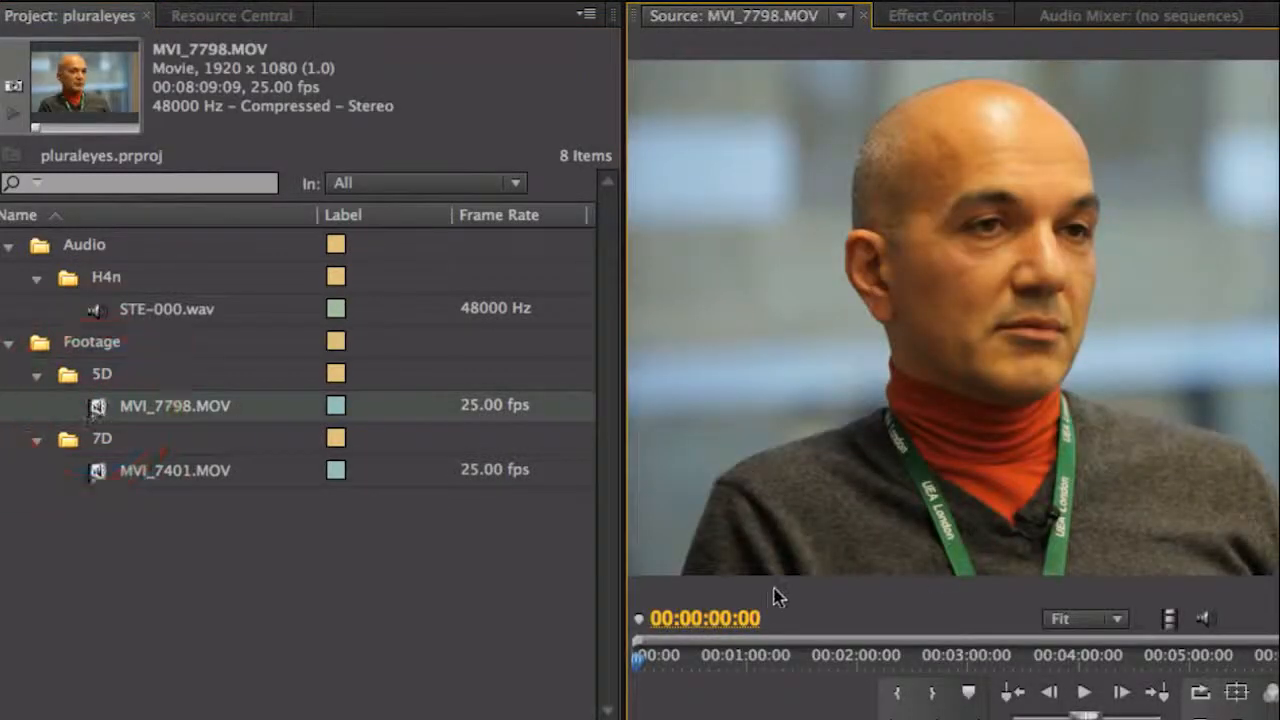
pyautogui.moveTo(704, 668); pyautogui.dragTo(1217, 652)
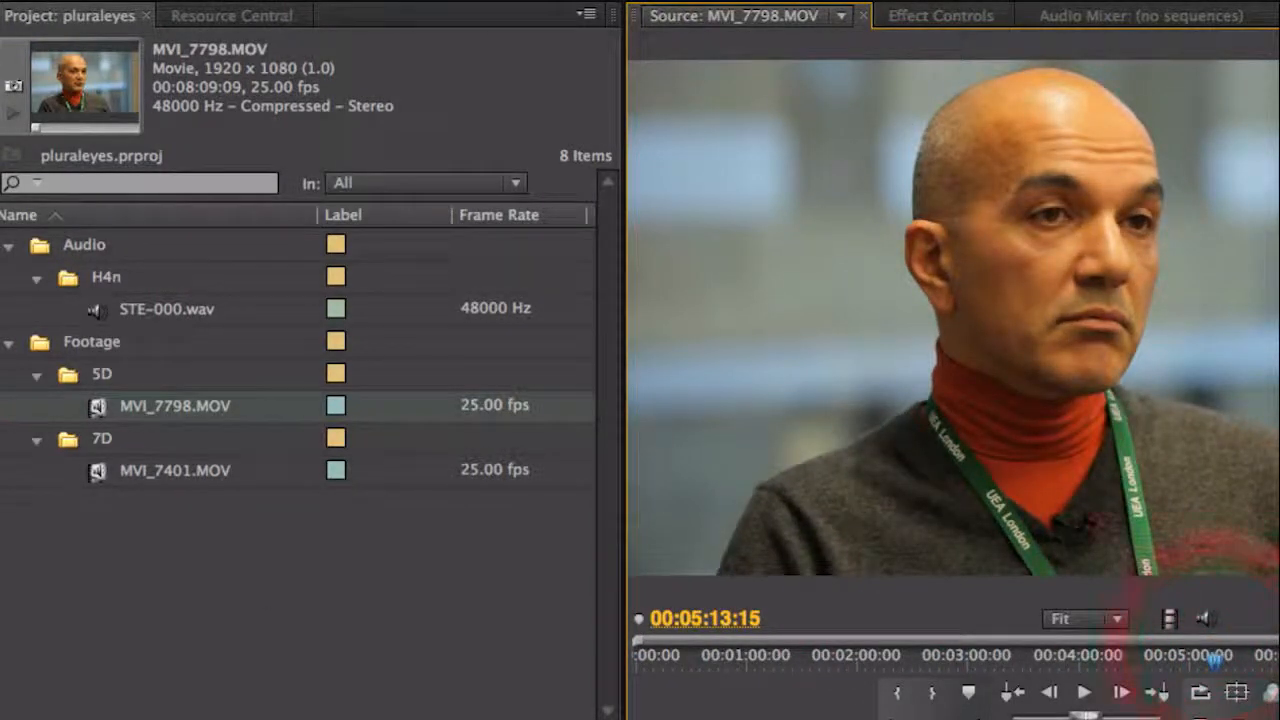
pyautogui.doubleClick(106, 471)
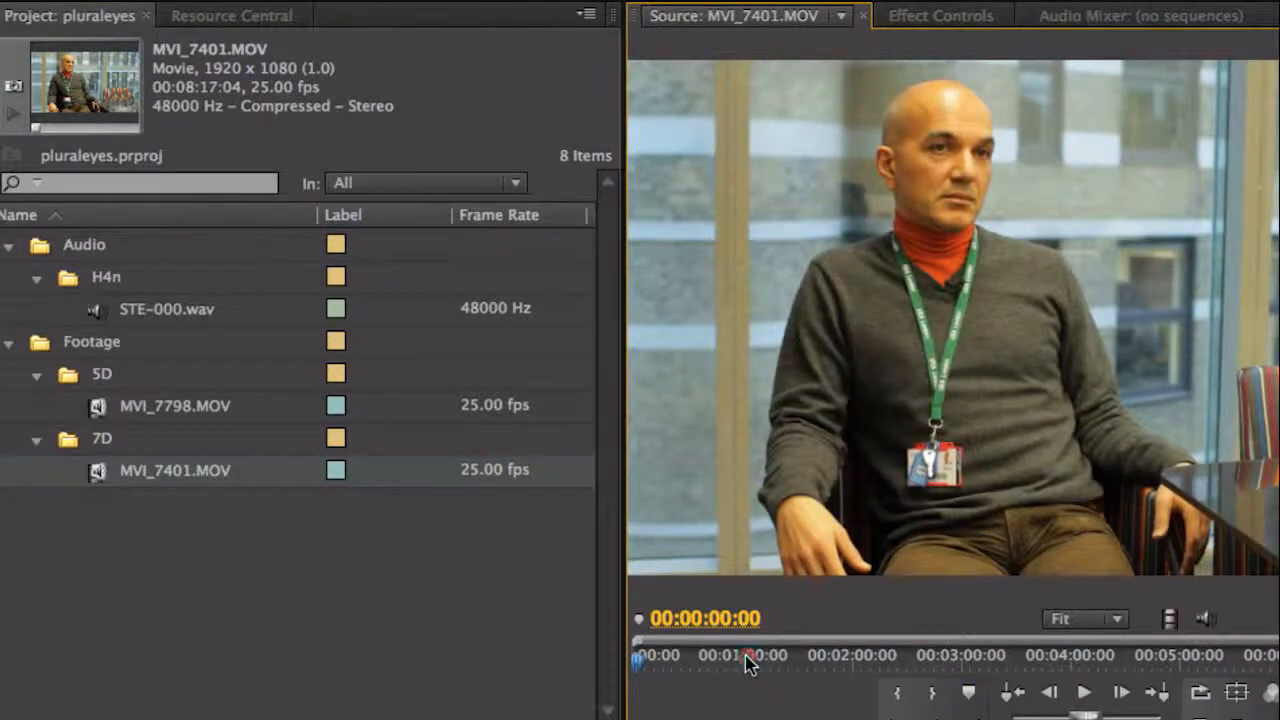
pyautogui.moveTo(748, 665); pyautogui.dragTo(1115, 660)
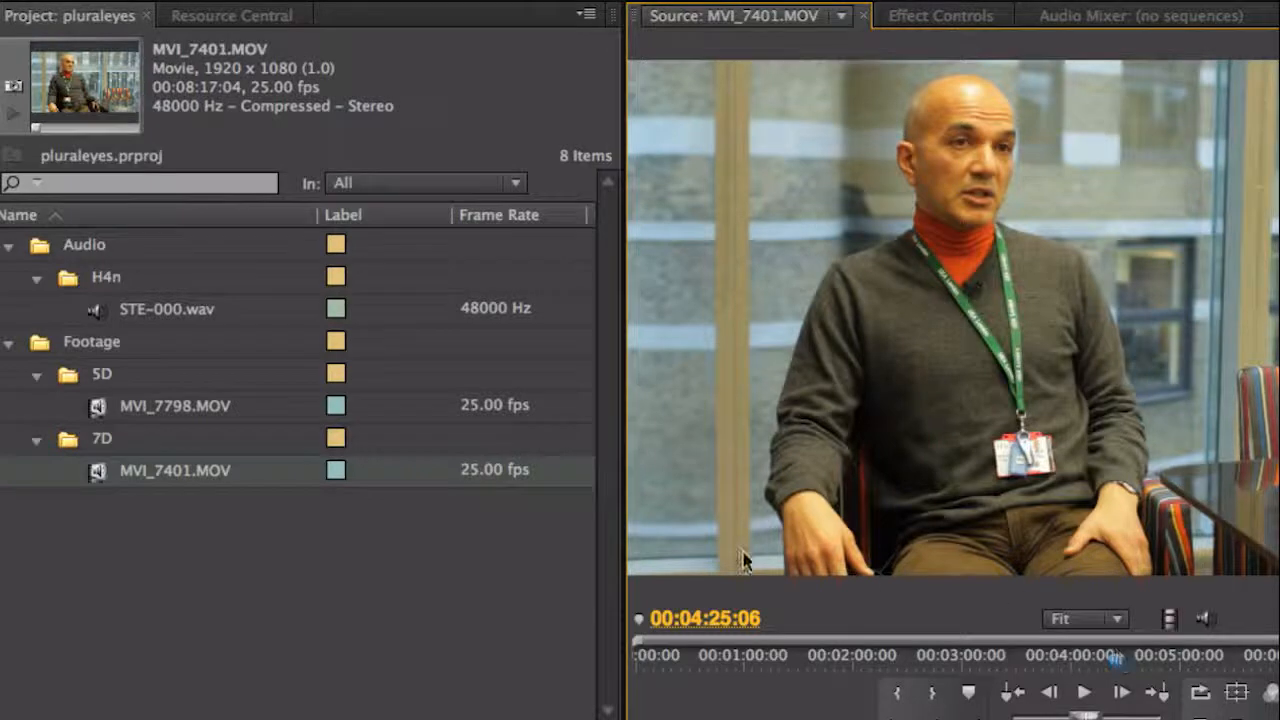
# Step: Reload MVI_7798.MOV in the source monitor and play a short section from about 00:02:27
pyautogui.click(98, 412)
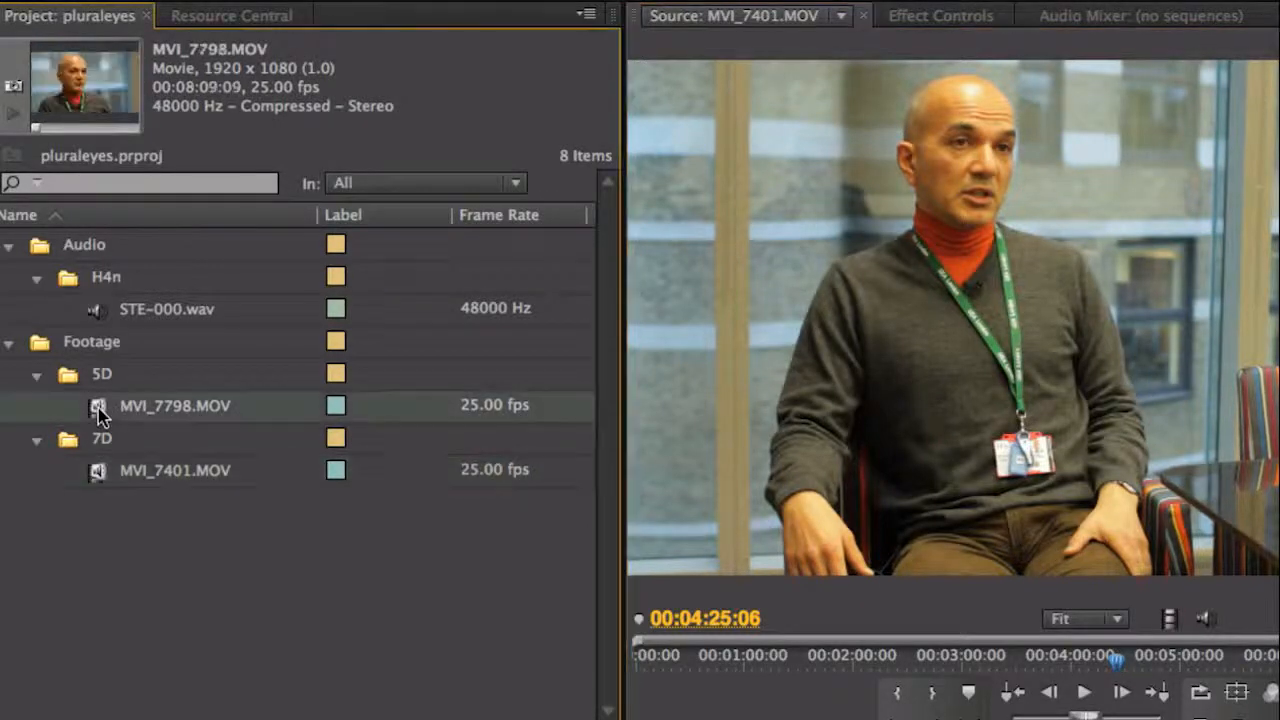
pyautogui.doubleClick(98, 410)
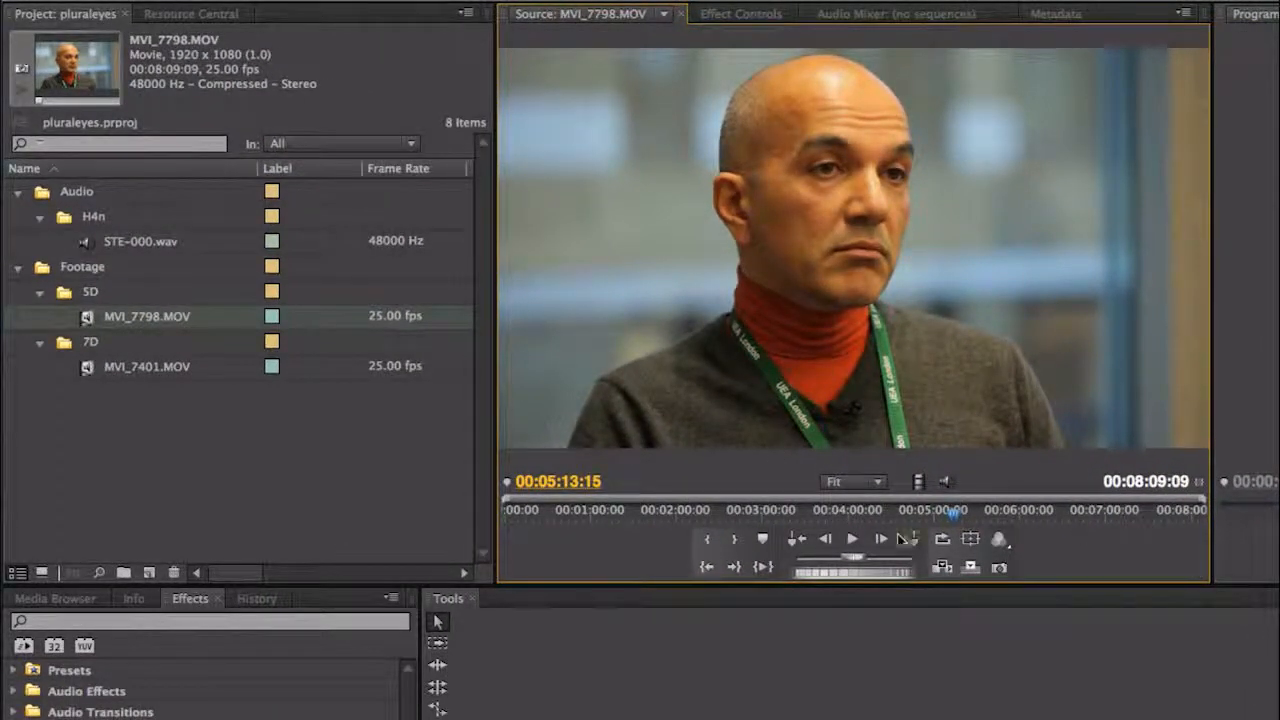
pyautogui.click(714, 512)
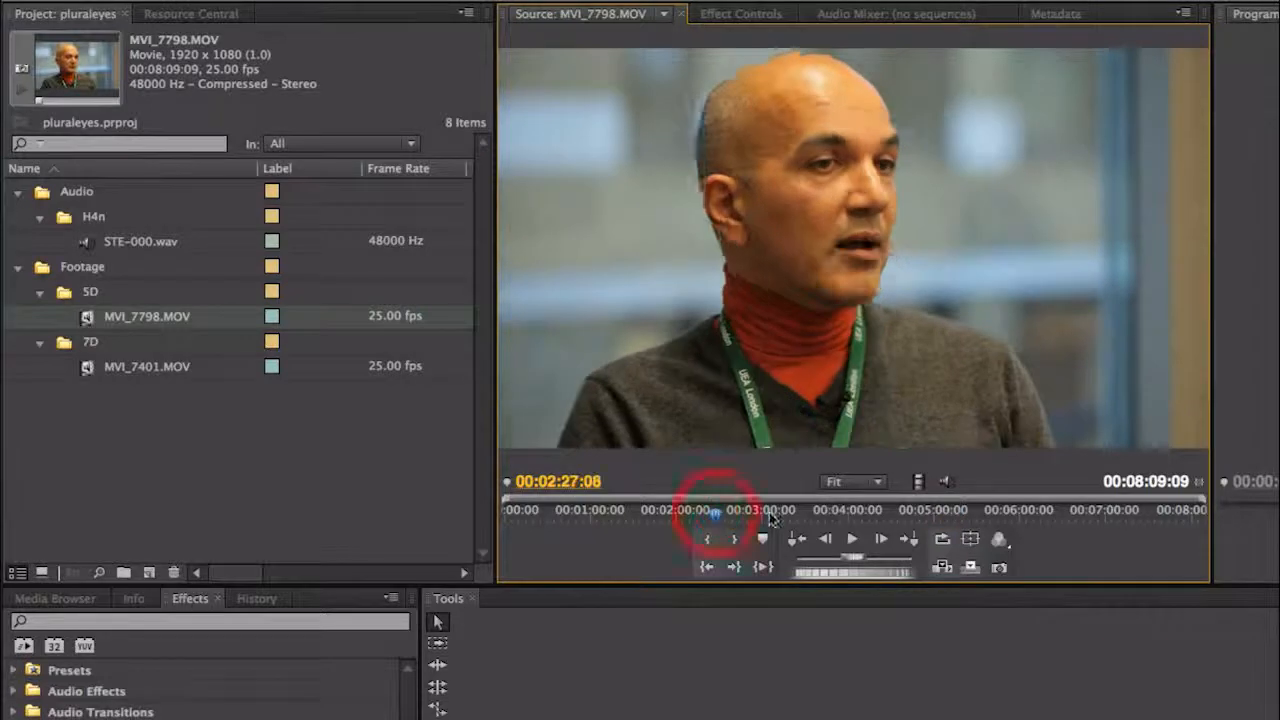
pyautogui.click(852, 541)
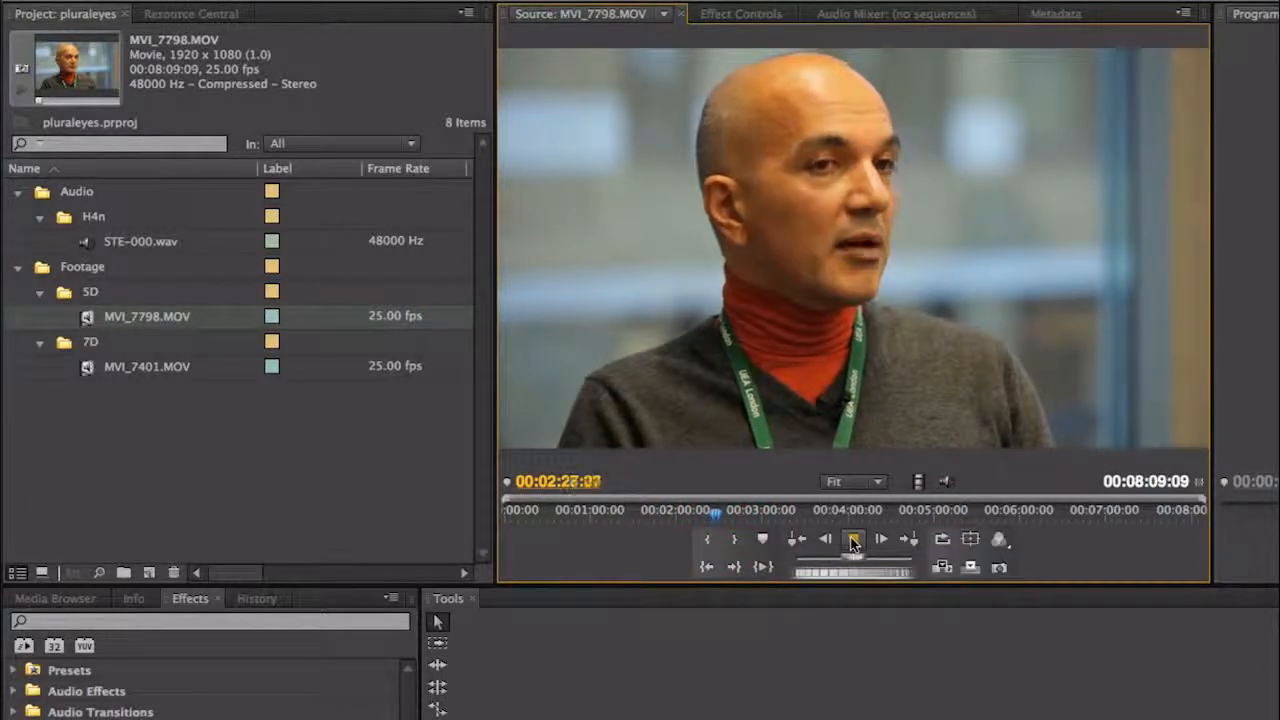
pyautogui.click(852, 541)
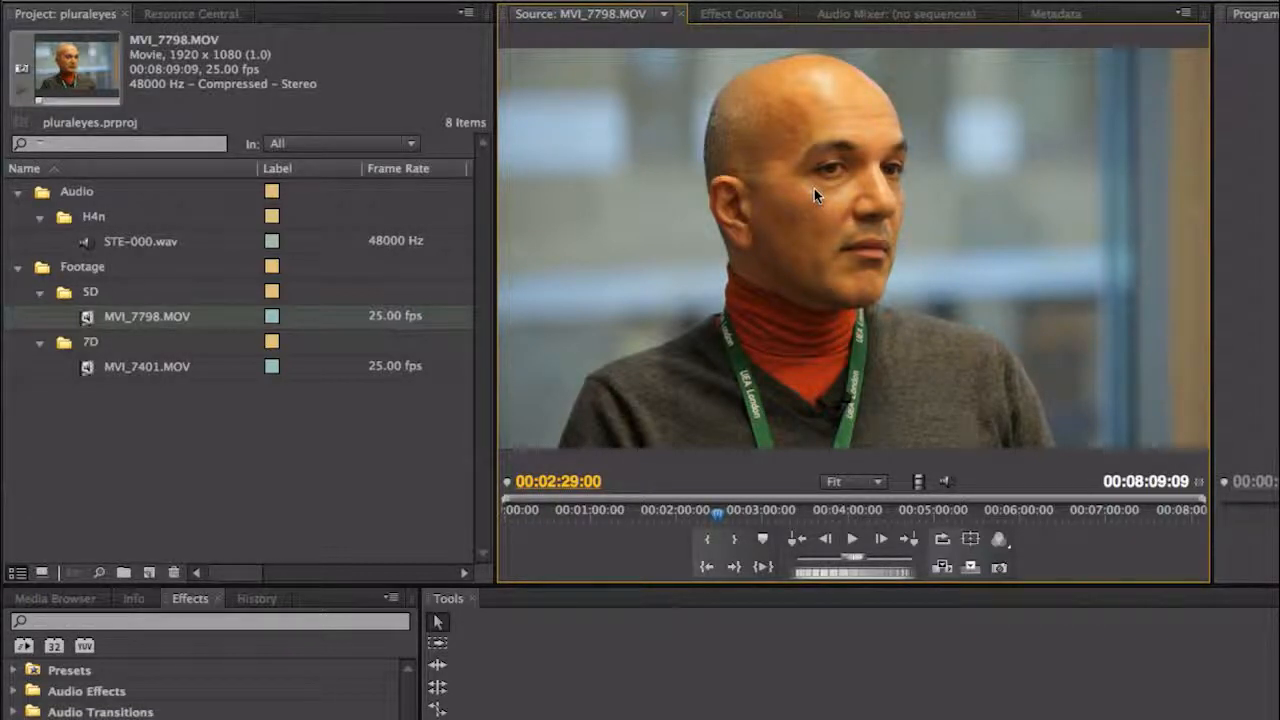
# Step: Collapse the 5D and 7D bins and create a new sequence named "all tracks" with the DSLR 1080p25 preset
pyautogui.click(39, 292)
pyautogui.click(39, 316)
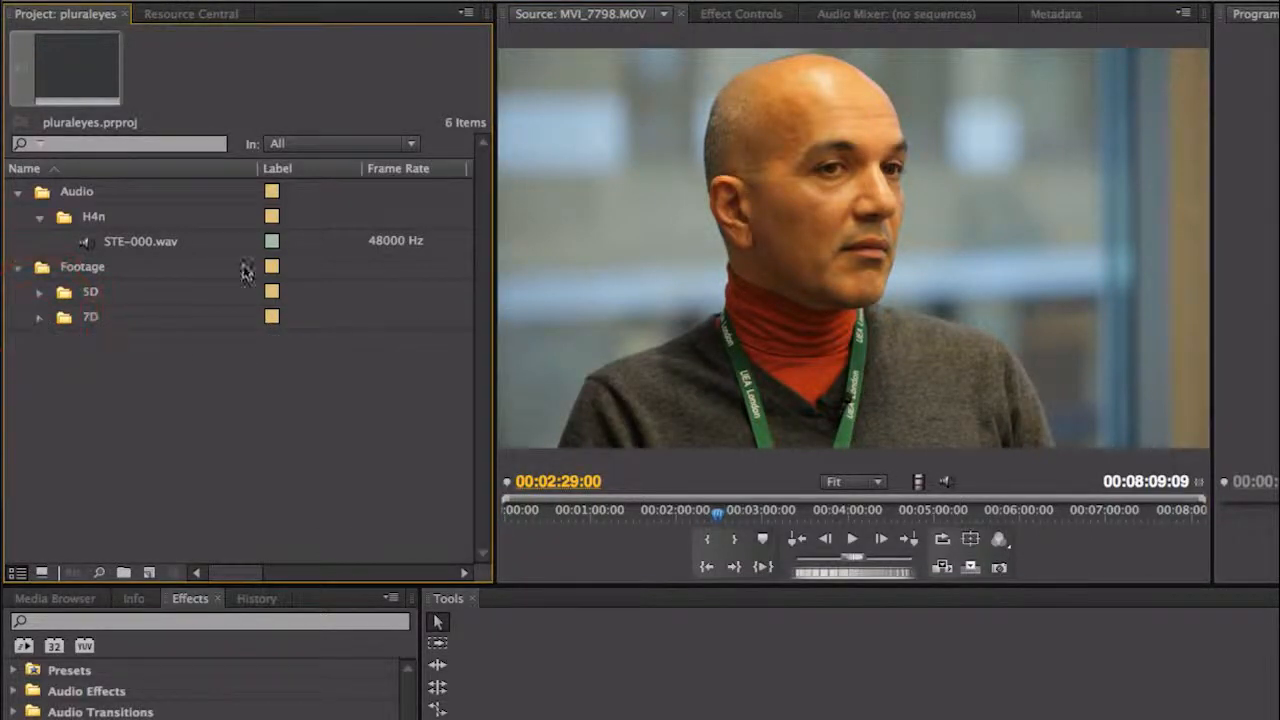
pyautogui.rightClick(67, 488)
pyautogui.moveTo(132, 556)
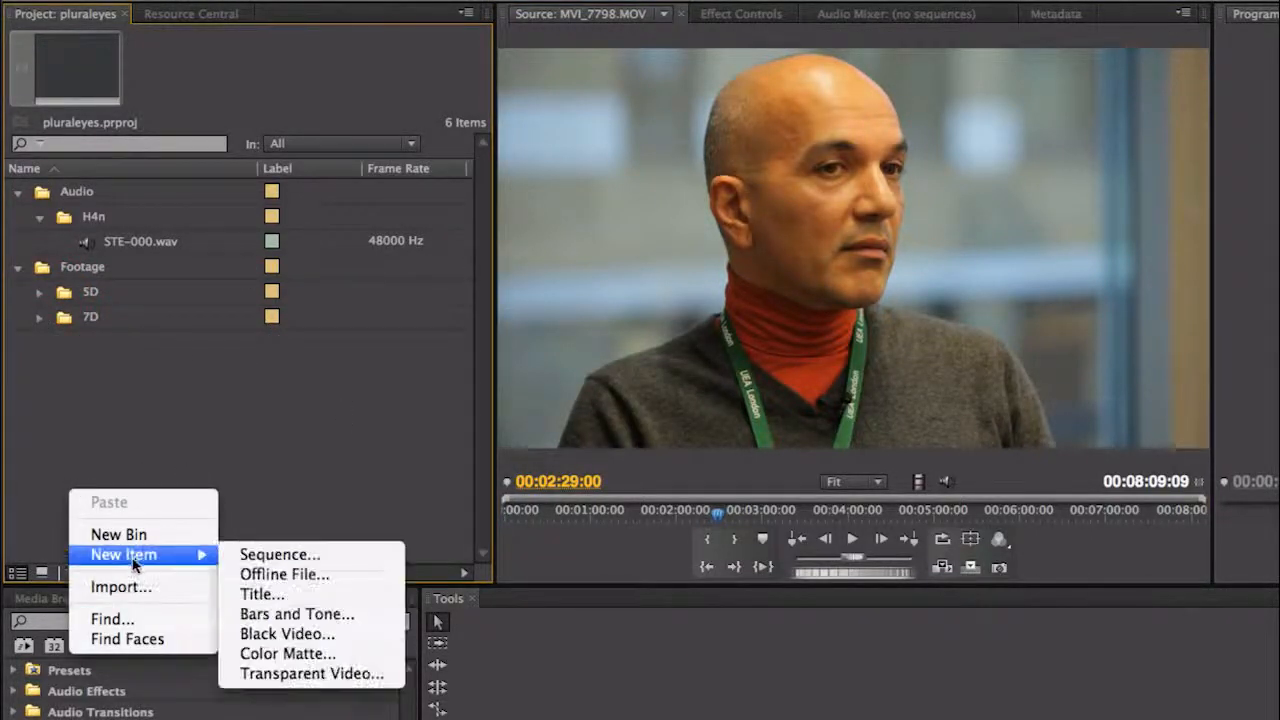
pyautogui.click(245, 555)
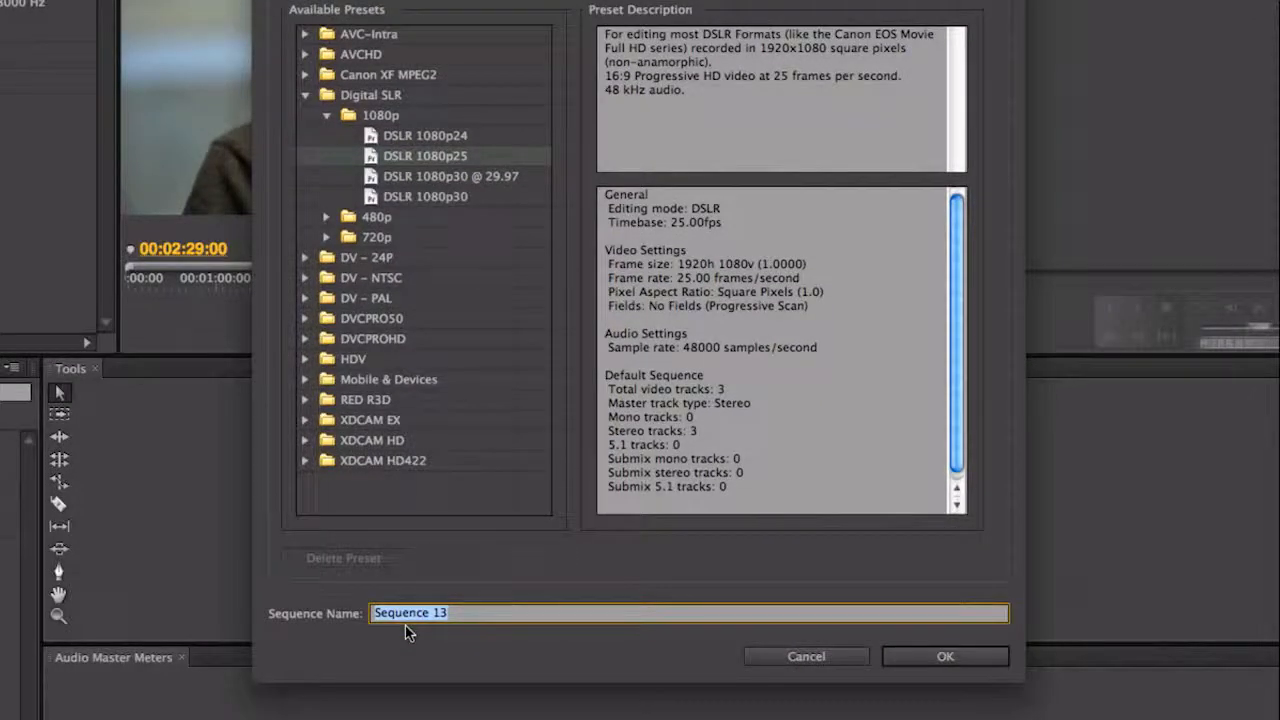
pyautogui.write('al')
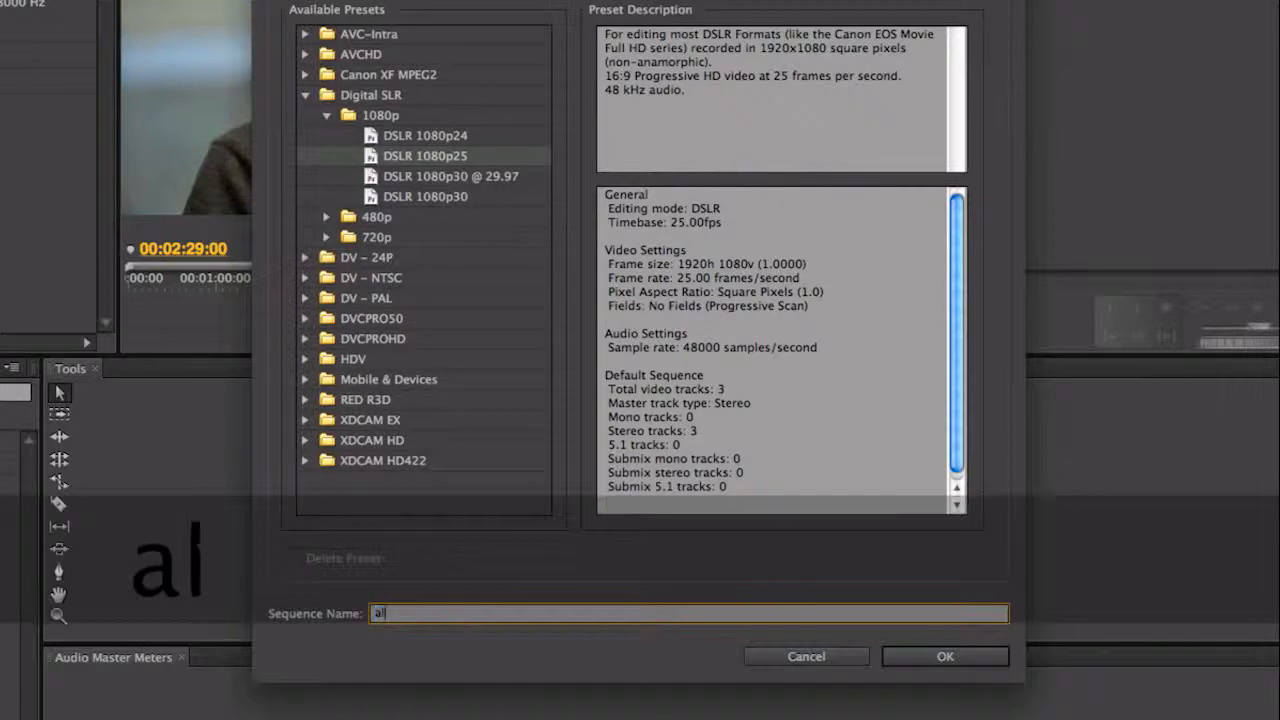
pyautogui.write('l tracks')
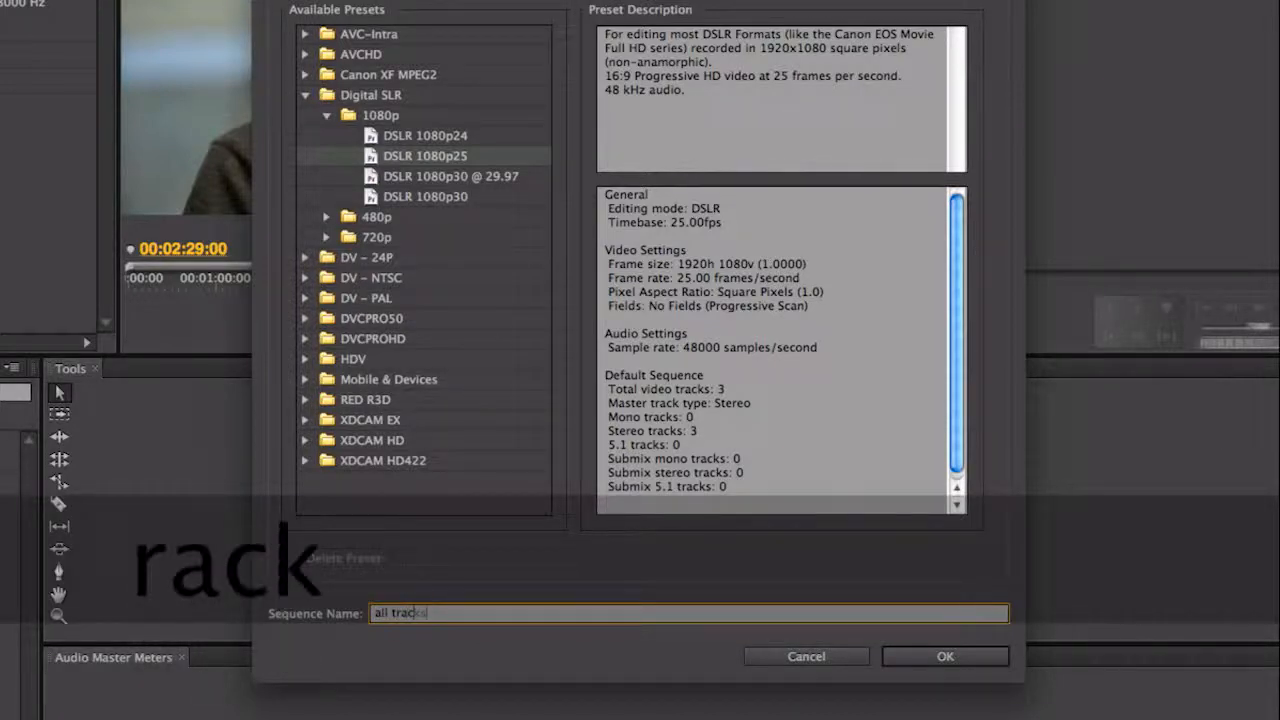
pyautogui.click(950, 656)
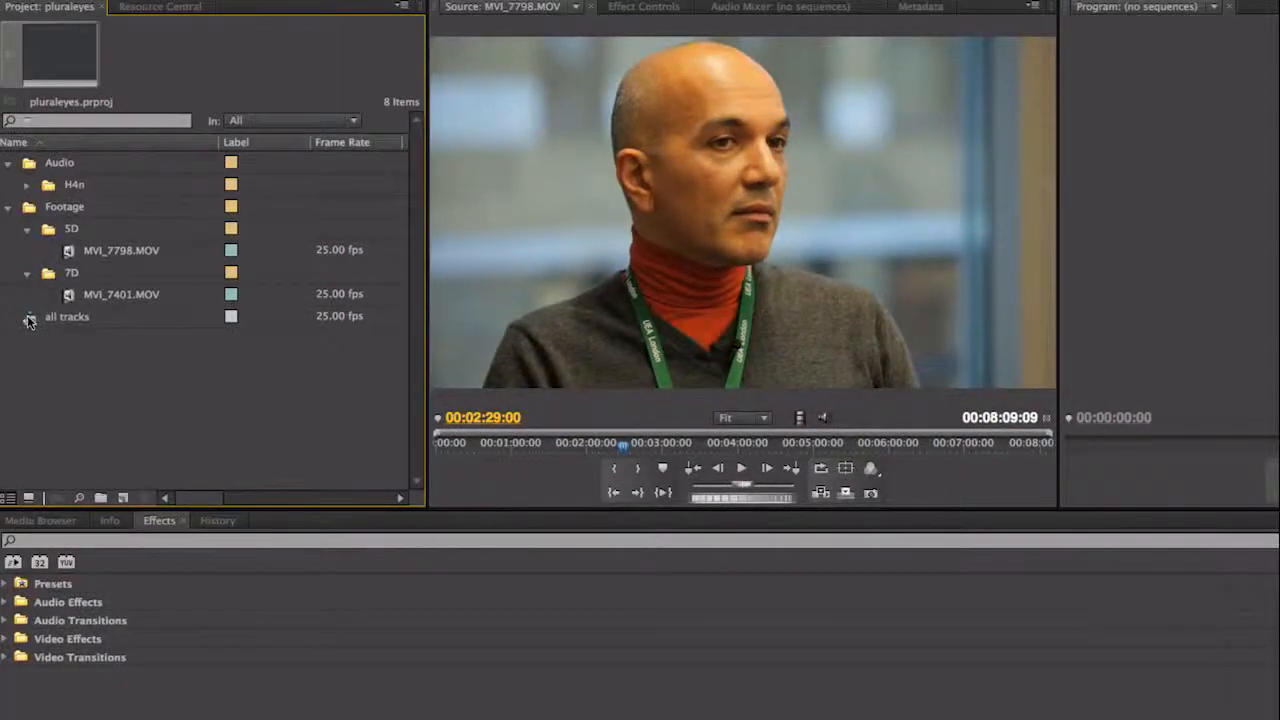
# Step: Open the all tracks sequence and place MVI_7798.MOV at its start on Video 1 and Audio 1
pyautogui.doubleClick(30, 320)
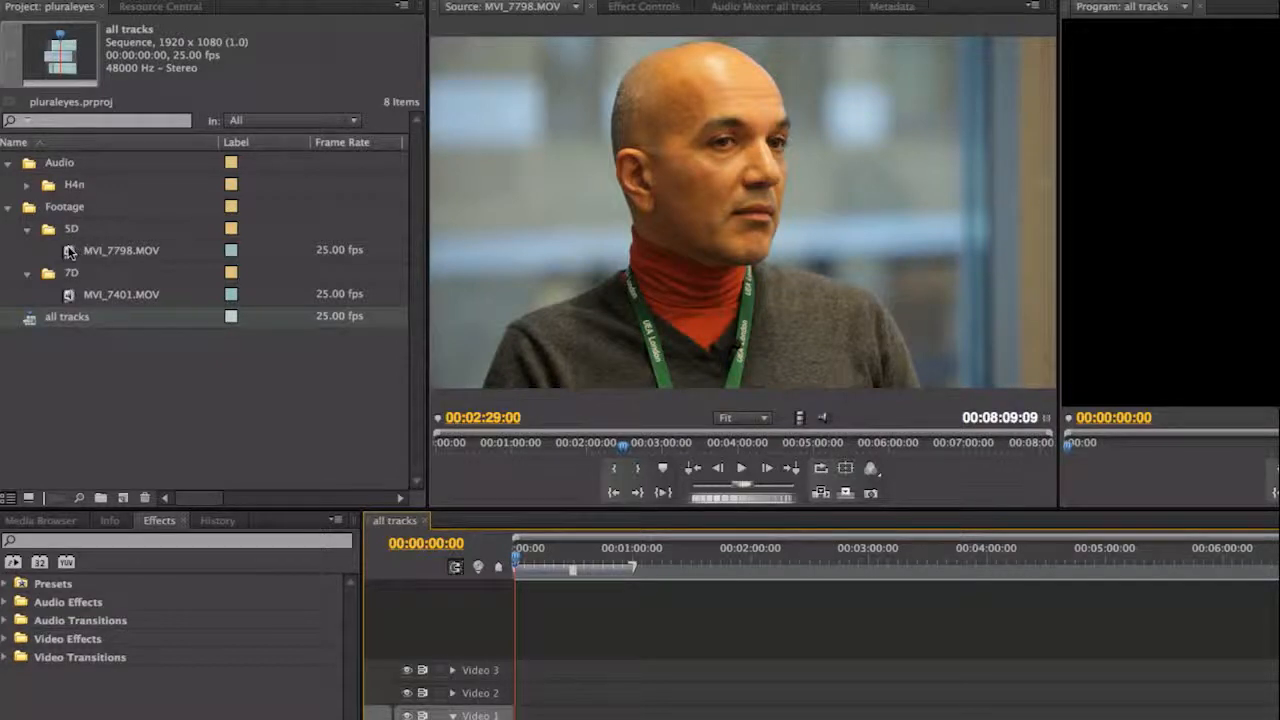
pyautogui.click(70, 251)
pyautogui.moveTo(70, 251); pyautogui.dragTo(516, 714)
pyautogui.moveTo(520, 582); pyautogui.dragTo(518, 583)
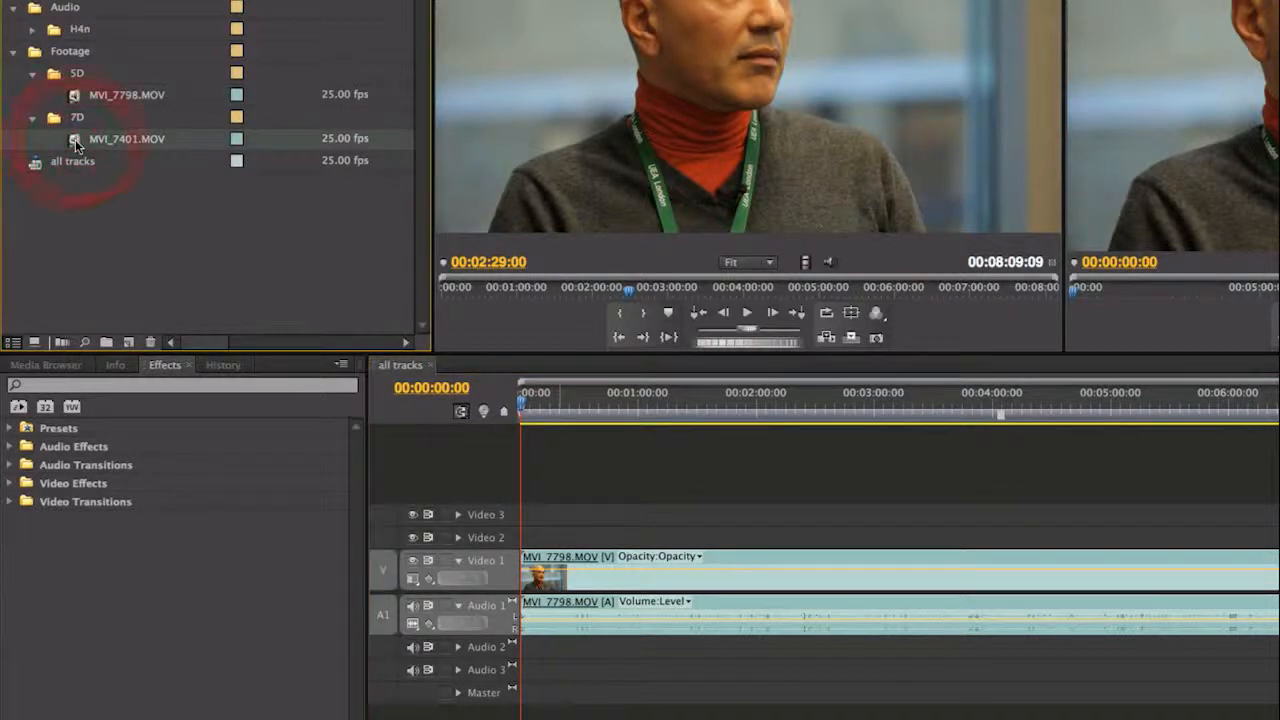
# Step: Place MVI_7401.MOV on Video 2 and Audio 2 and STE-000.wav on Audio 3, both at the sequence start
pyautogui.moveTo(75, 139); pyautogui.dragTo(527, 543)
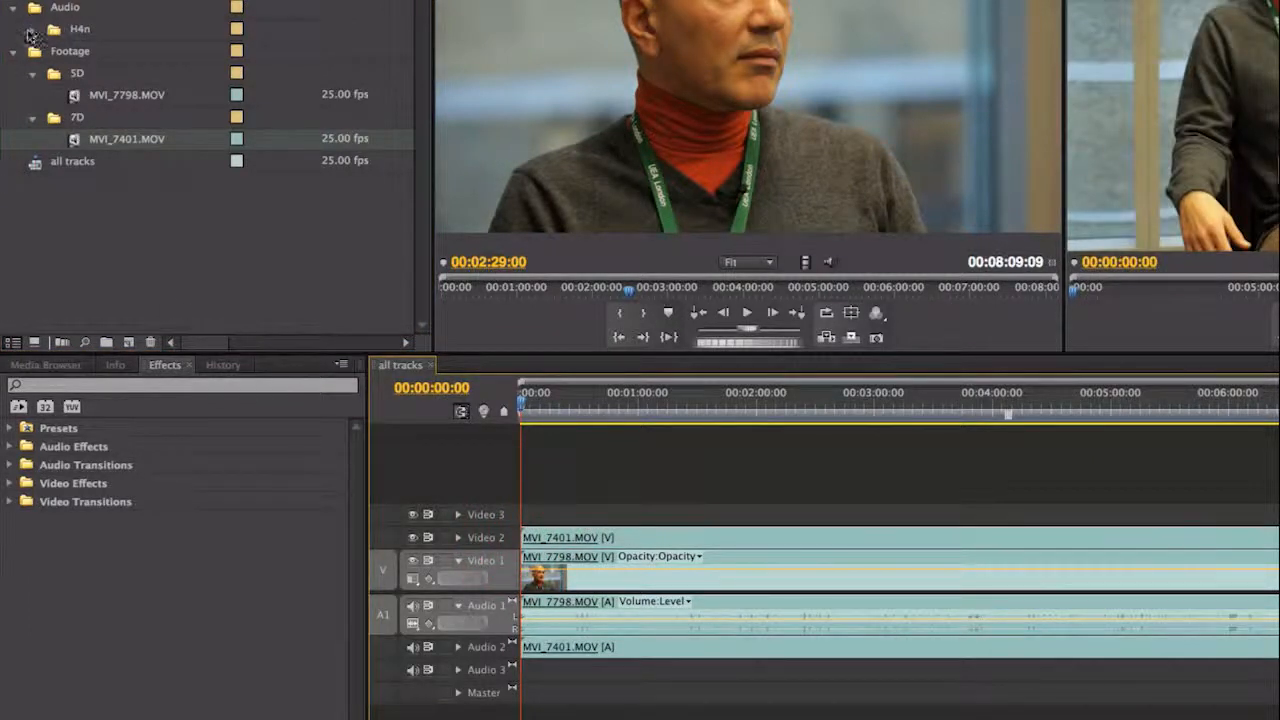
pyautogui.click(33, 29)
pyautogui.moveTo(73, 50); pyautogui.dragTo(563, 680)
pyautogui.moveTo(563, 572); pyautogui.dragTo(518, 567)
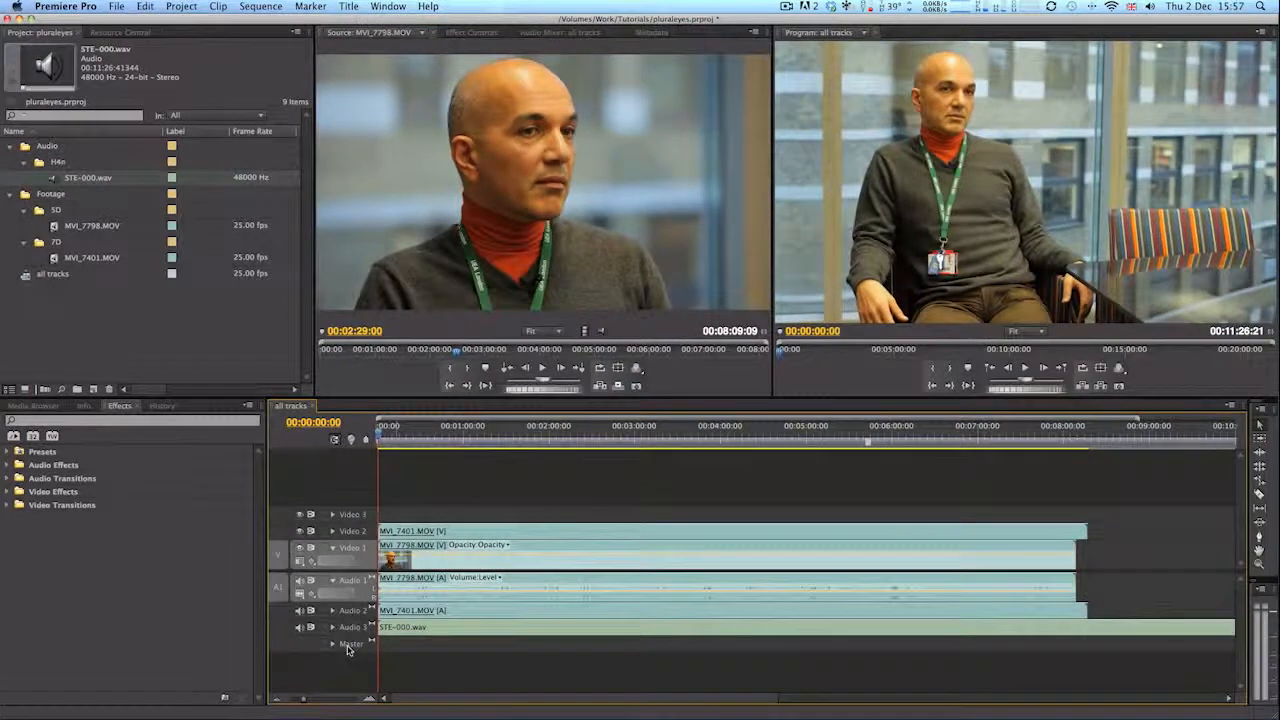
pyautogui.press('-')
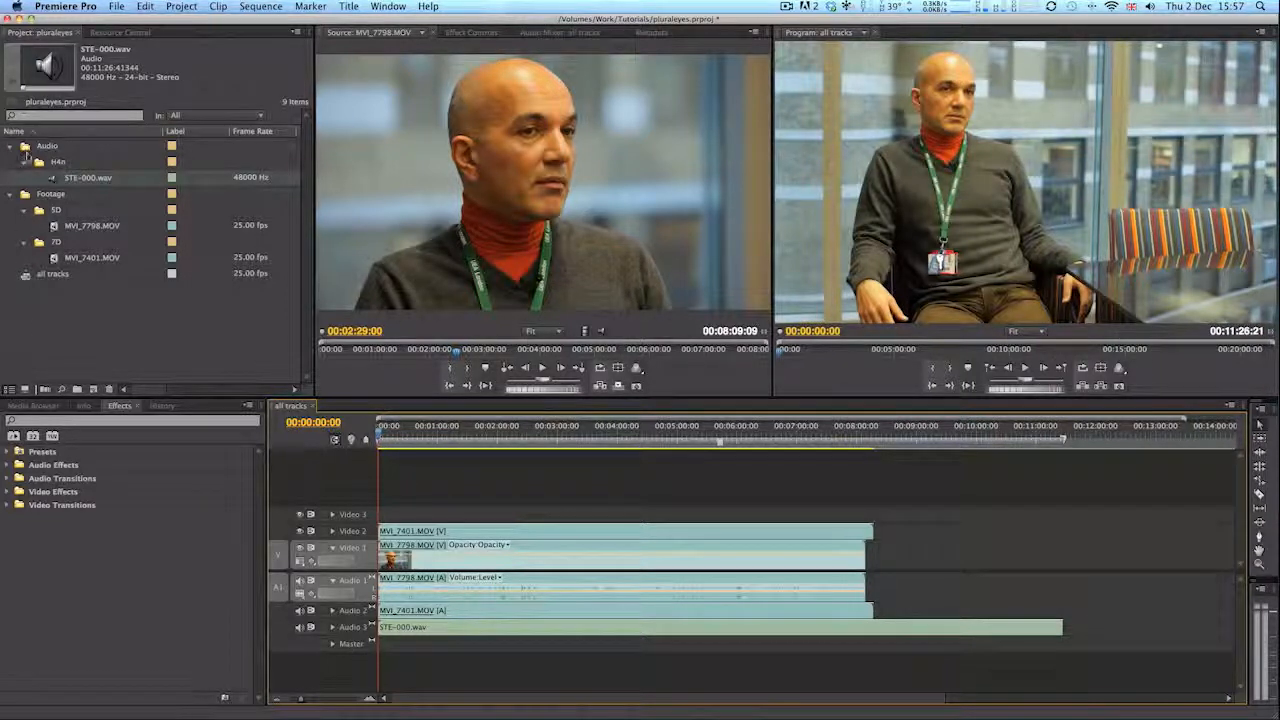
# Step: Collapse the bins and export the whole project as a Final Cut Pro XML named pluraleyes in the Tutorials folder, saving the project
pyautogui.click(11, 146)
pyautogui.click(11, 162)
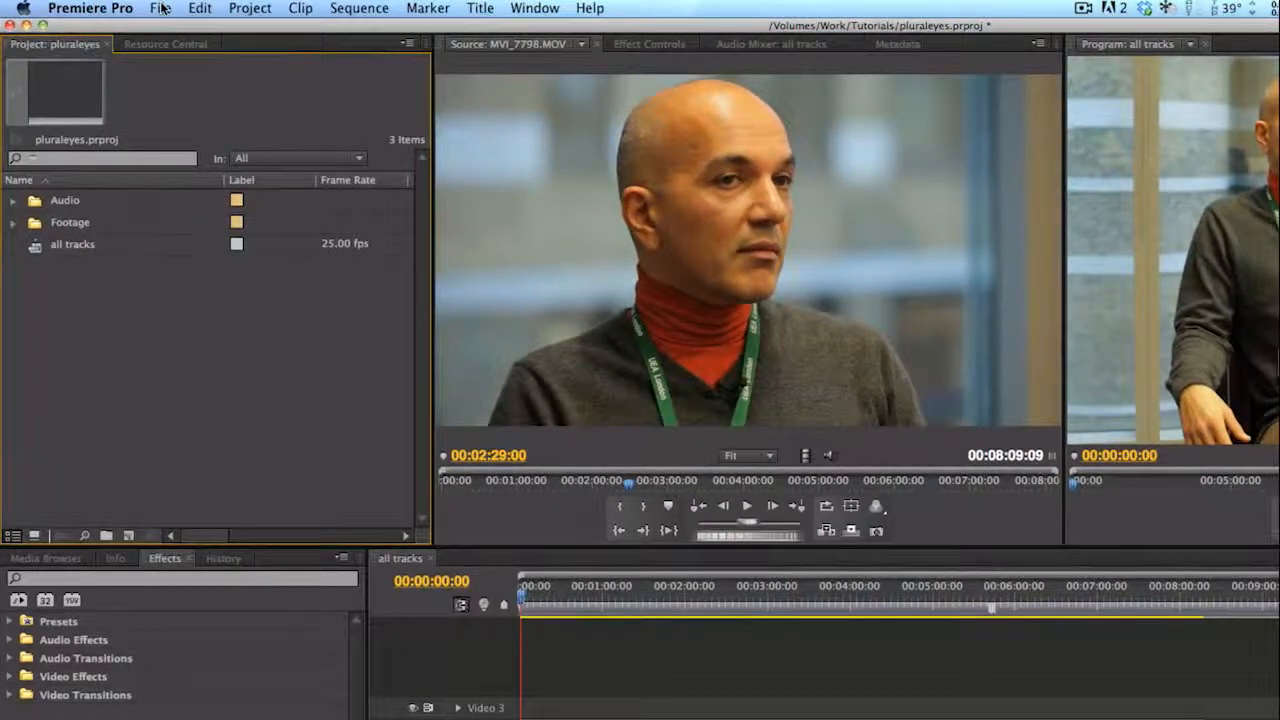
pyautogui.click(116, 6)
pyautogui.moveTo(220, 392)
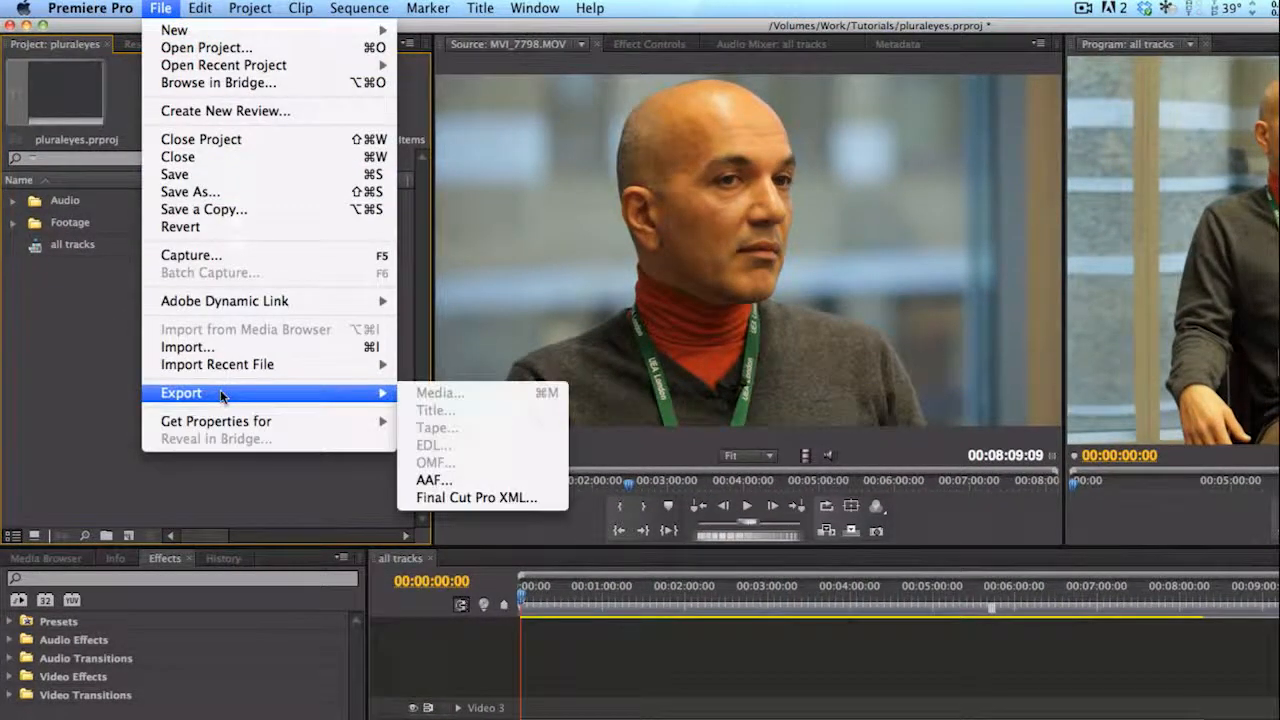
pyautogui.click(458, 497)
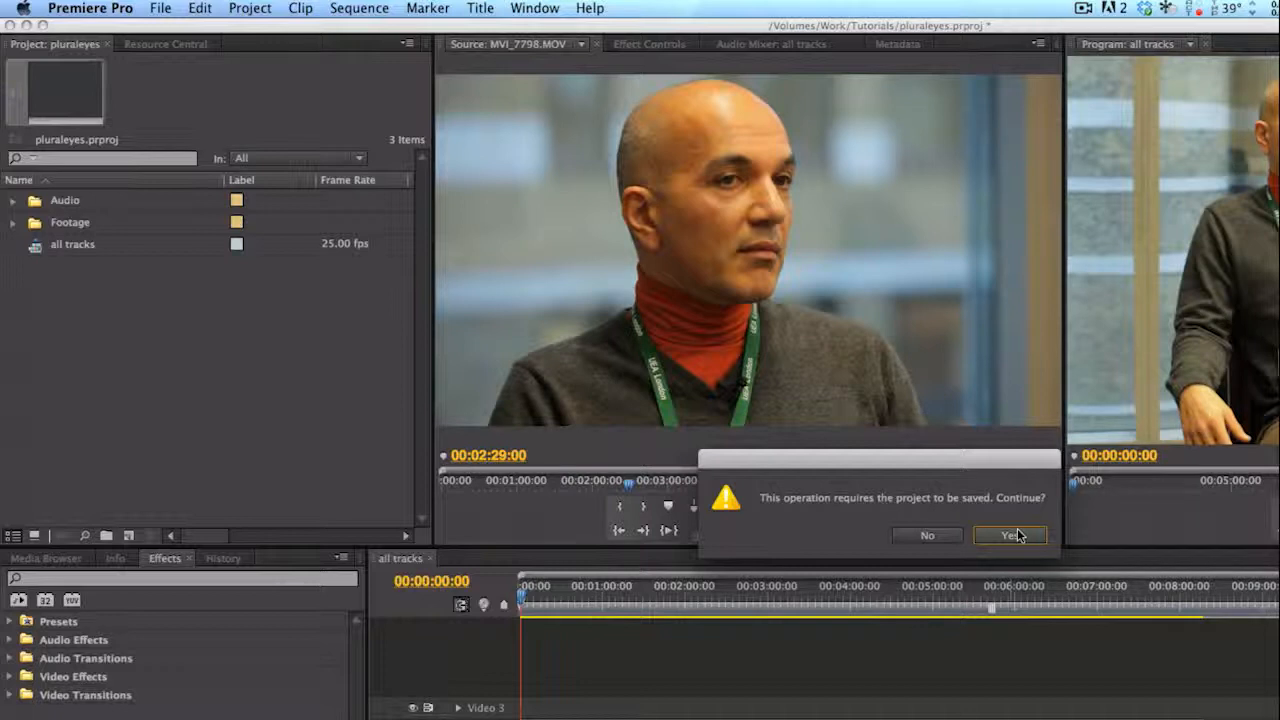
pyautogui.click(1012, 535)
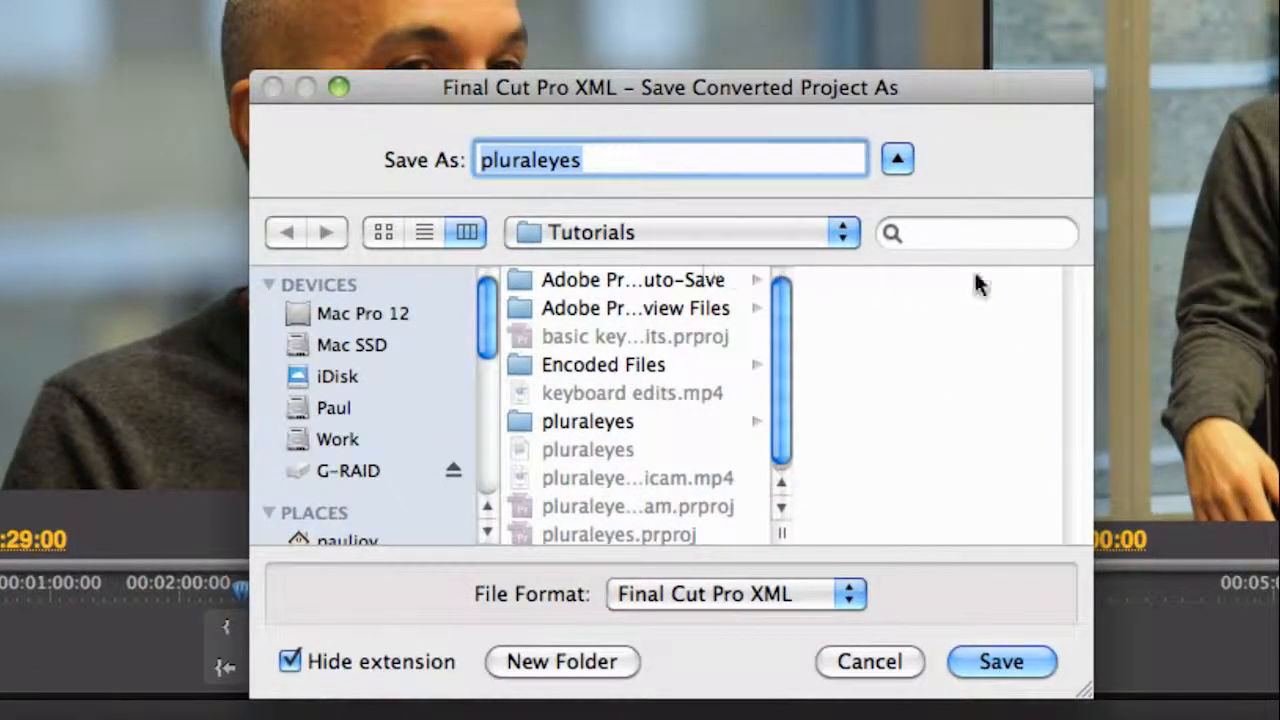
pyautogui.click(590, 165)
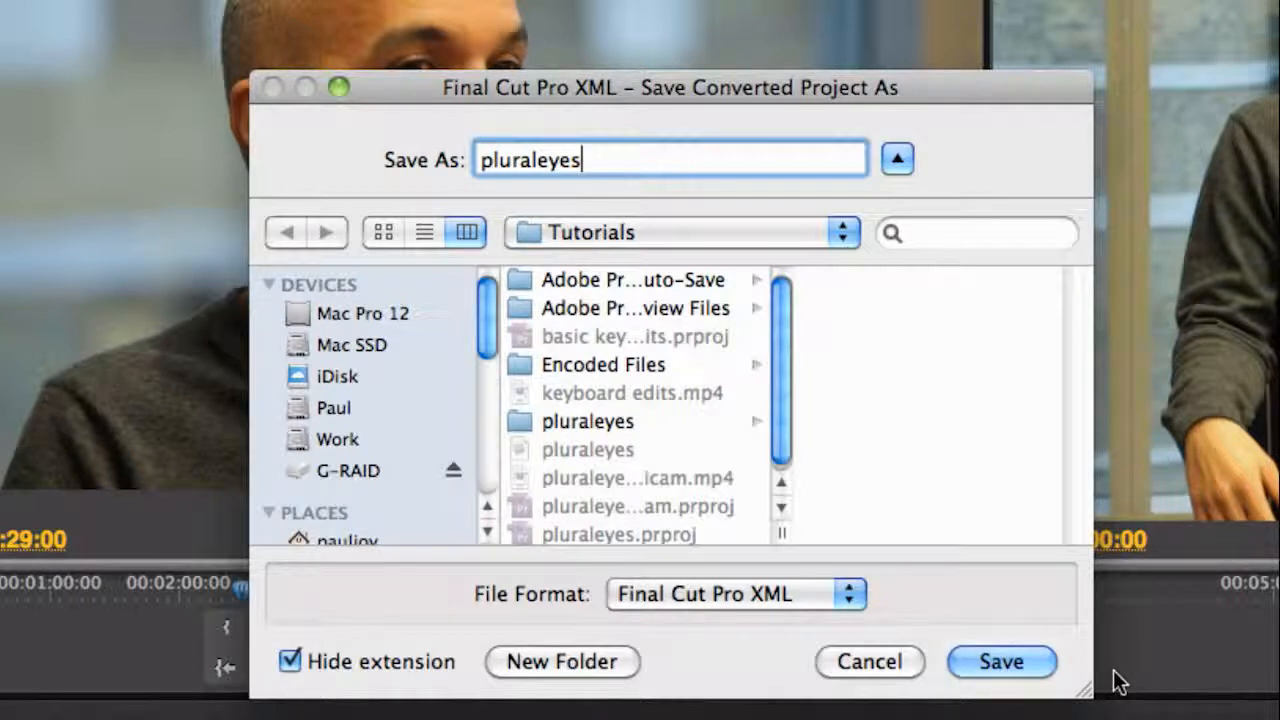
pyautogui.click(1004, 663)
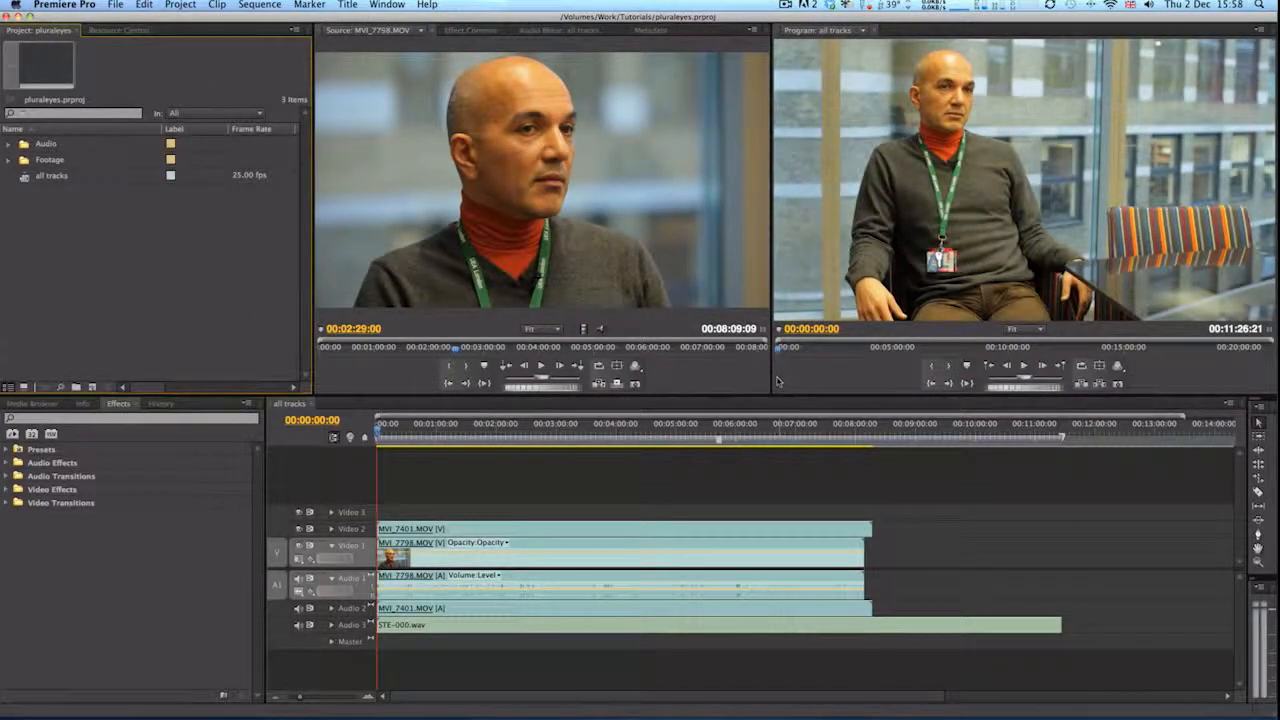
# Step: Find PluralEyesPremiere with a Spotlight search and launch it
pyautogui.press('super+space')
pyautogui.write('p')
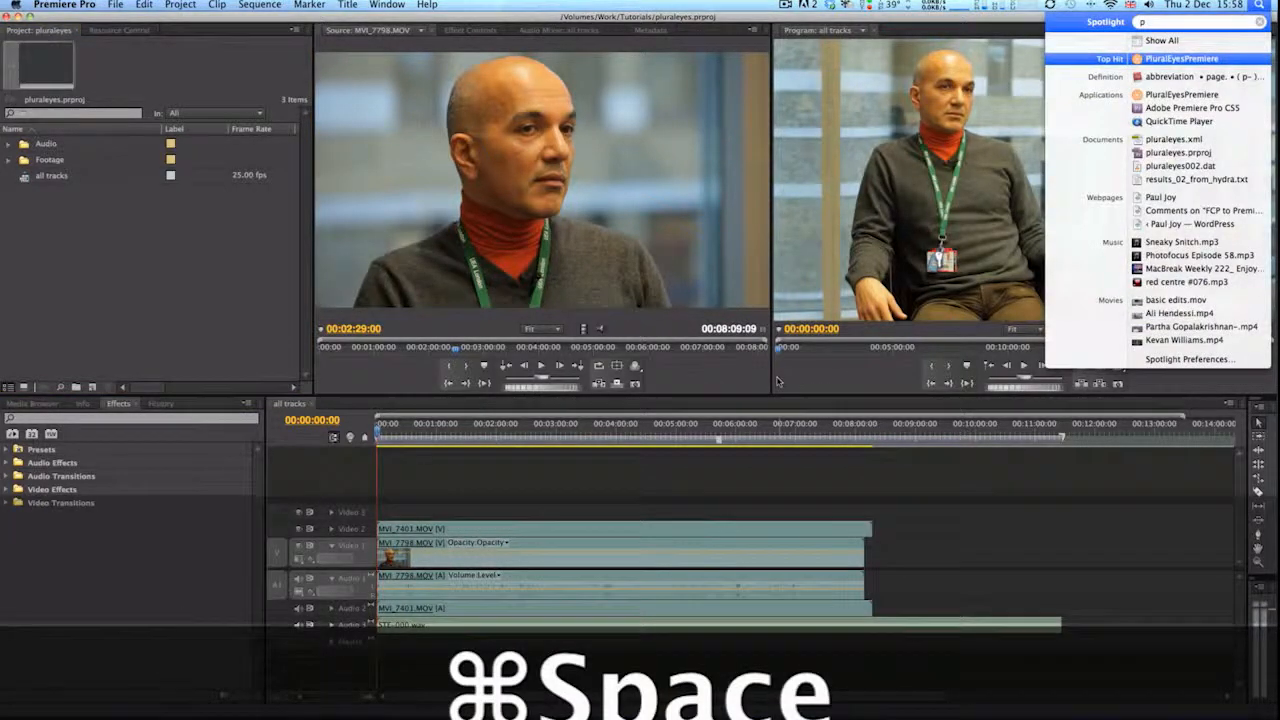
pyautogui.press('Return')
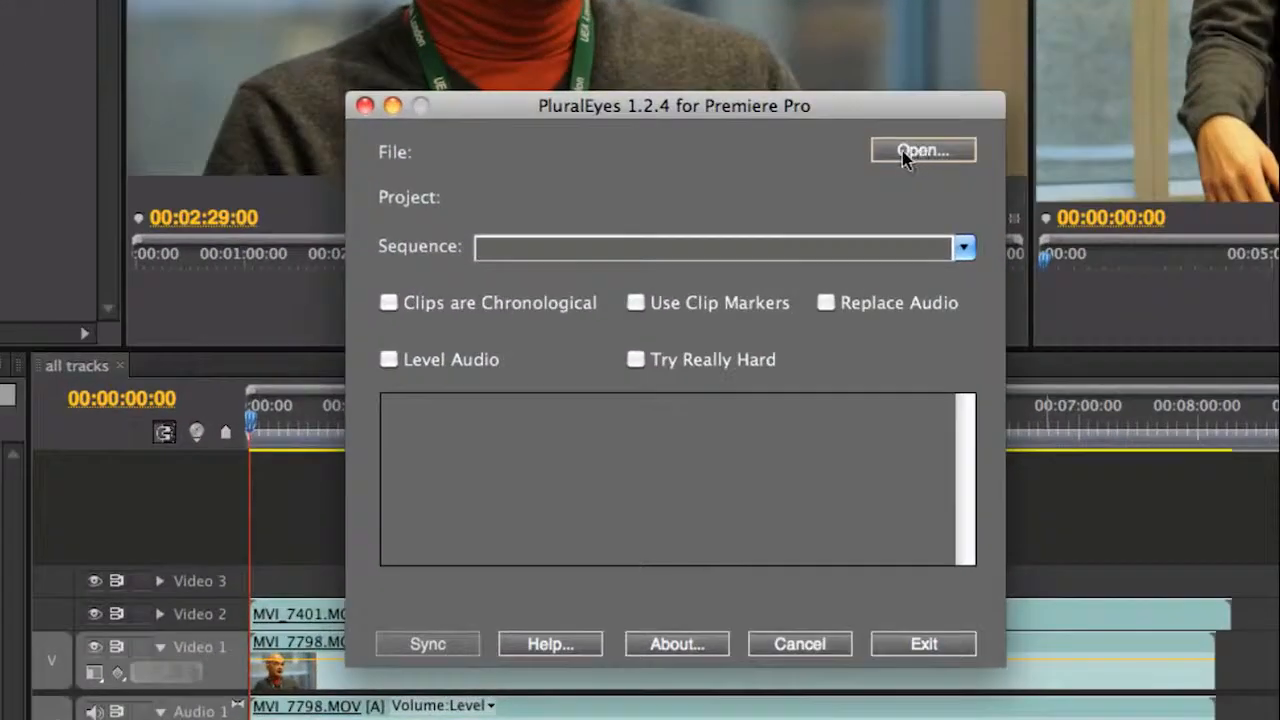
# Step: Load pluraleyes.xml from the Tutorials folder, sync its all tracks sequence with every option left off, and exit PluralEyes
pyautogui.click(902, 151)
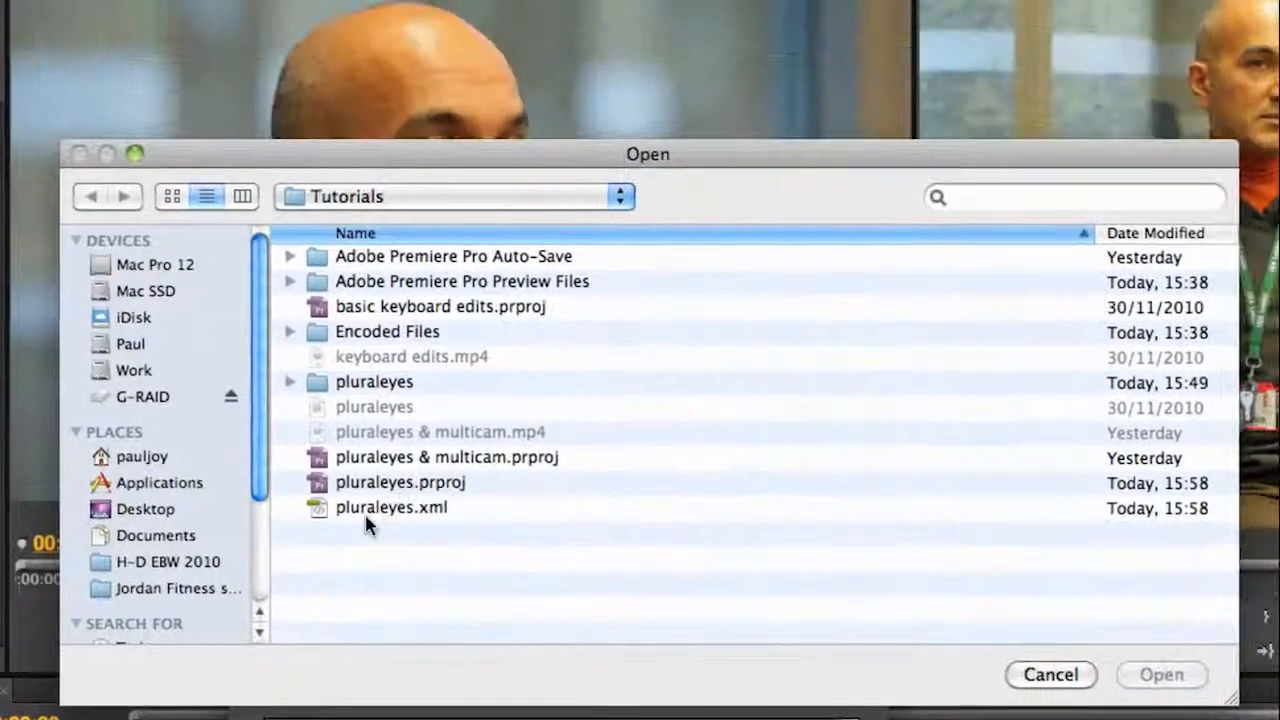
pyautogui.click(483, 195)
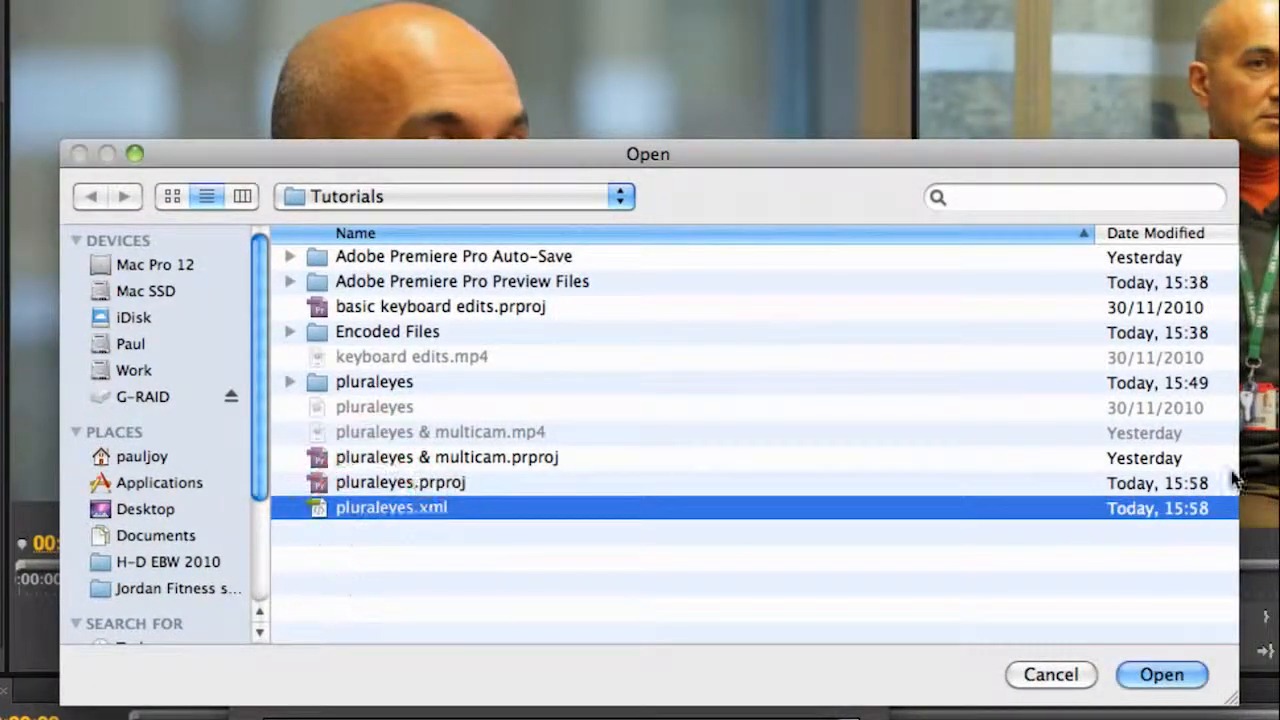
pyautogui.click(1168, 676)
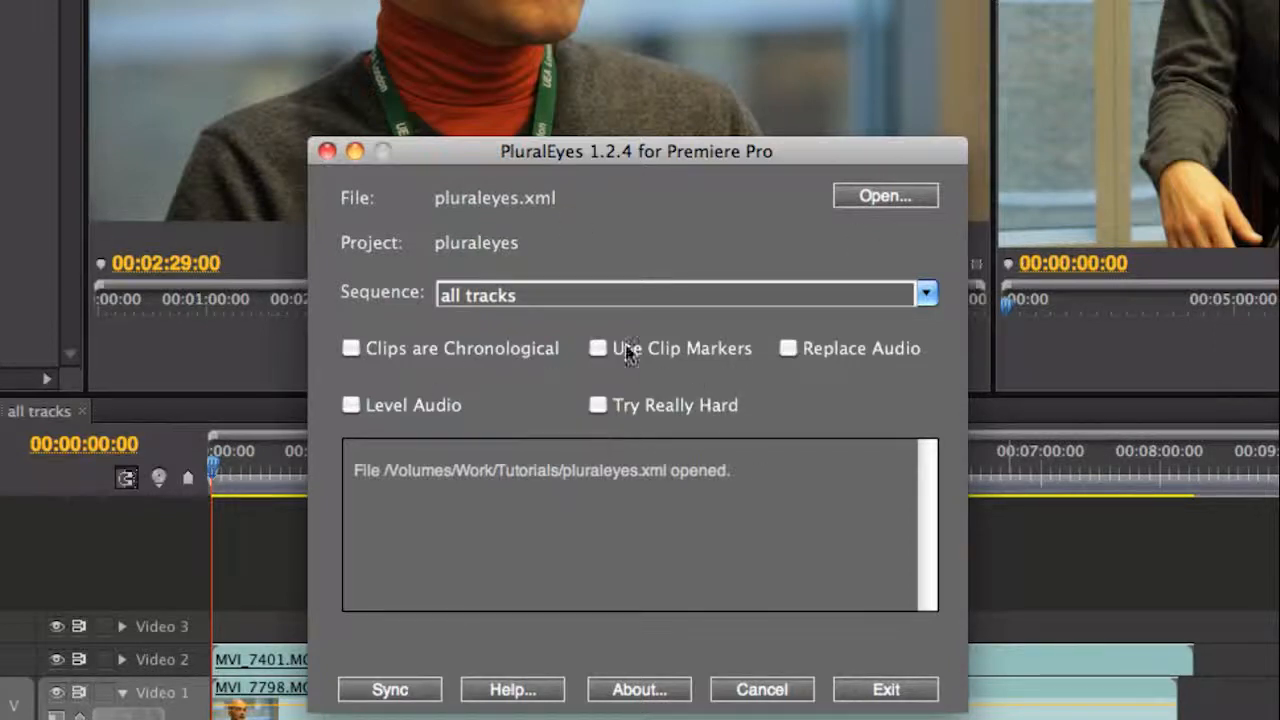
pyautogui.click(389, 690)
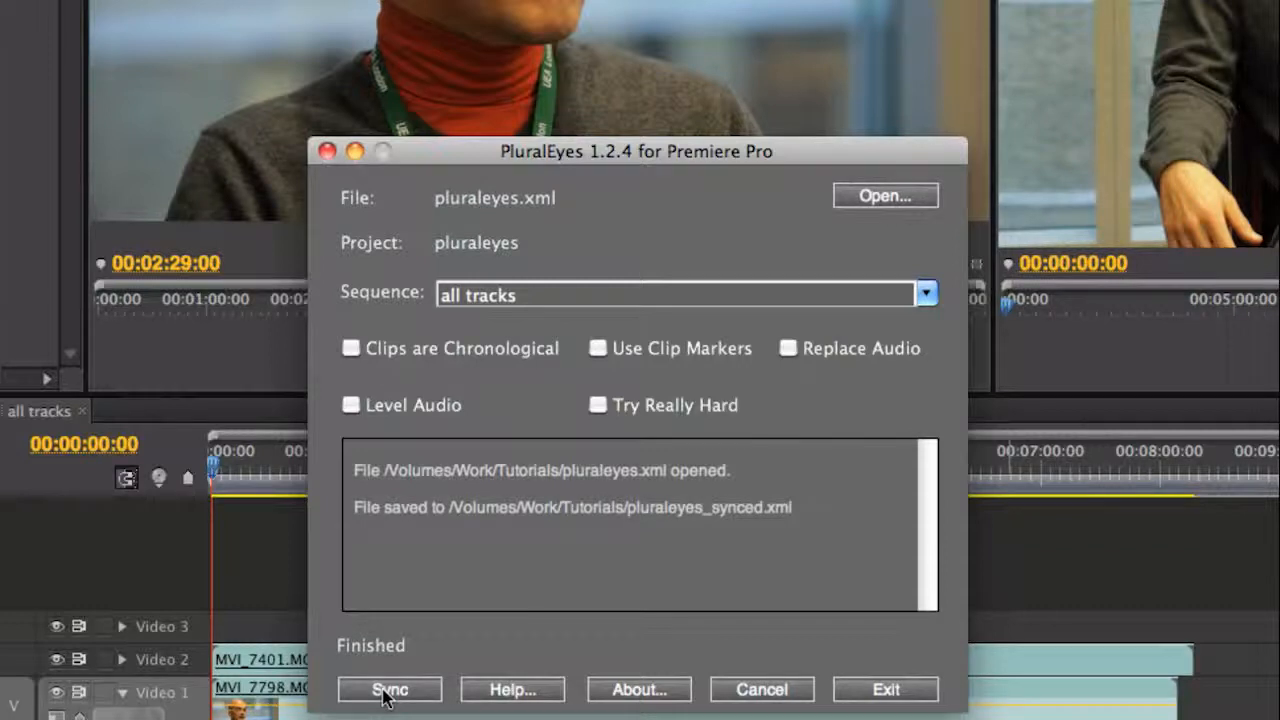
pyautogui.click(883, 689)
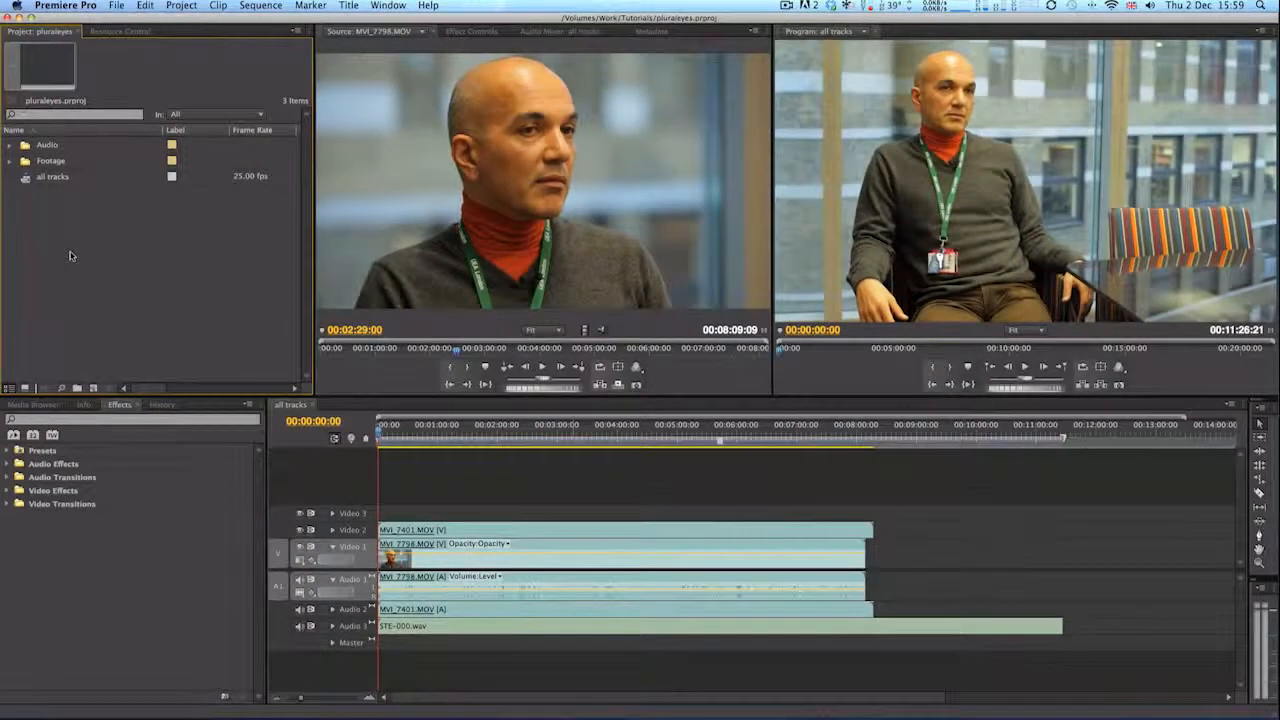
# Step: Import pluraleyes_synced.xml from the Tutorials folder into the project
pyautogui.click(118, 6)
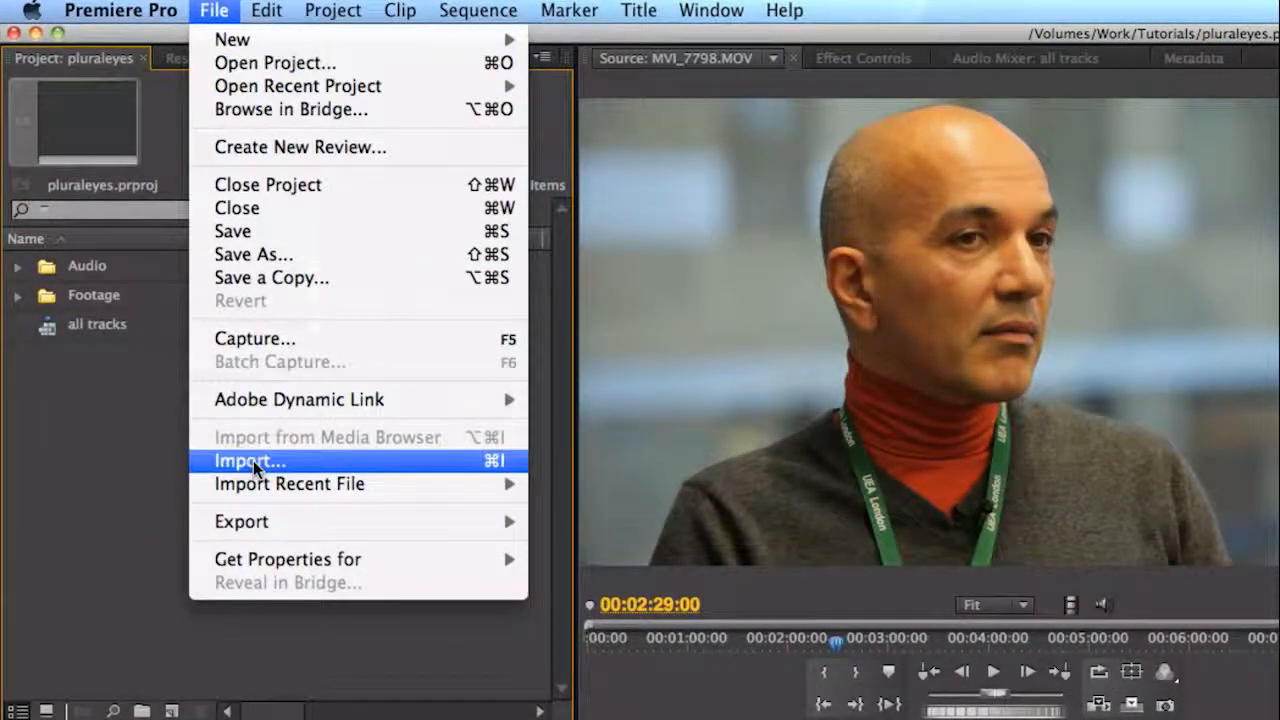
pyautogui.click(253, 460)
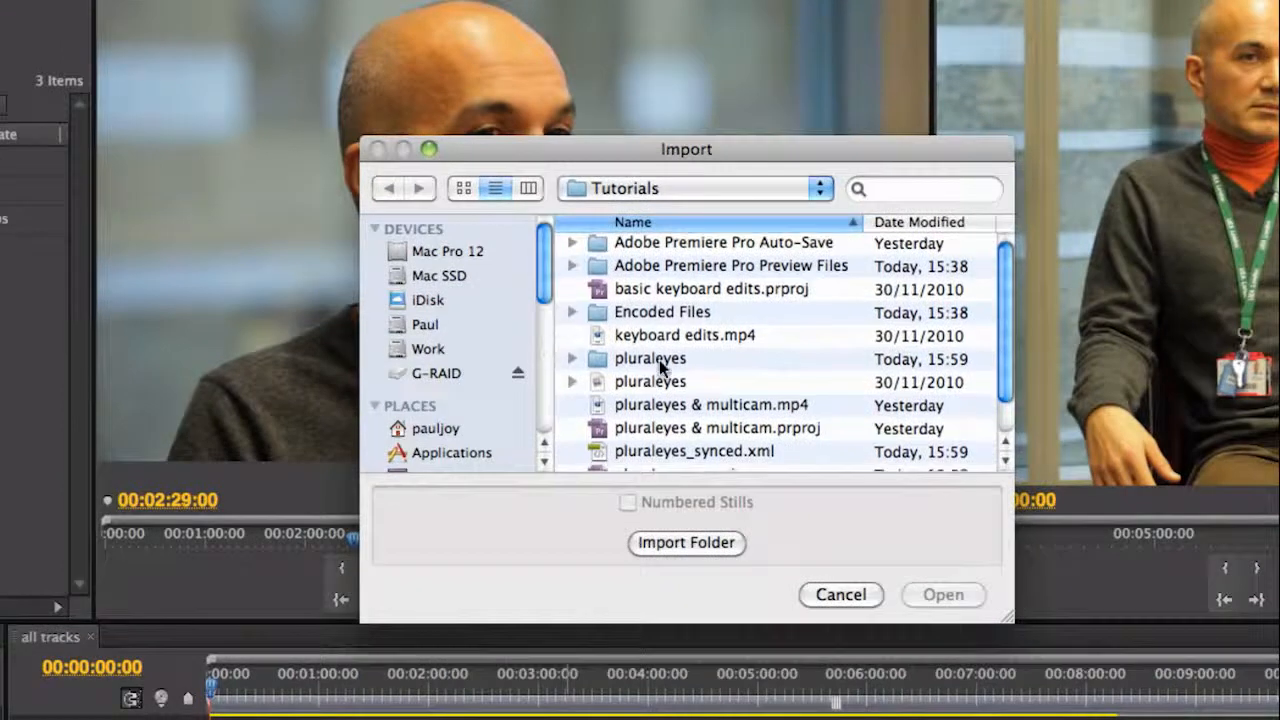
pyautogui.scroll(-2, 1097, 455)
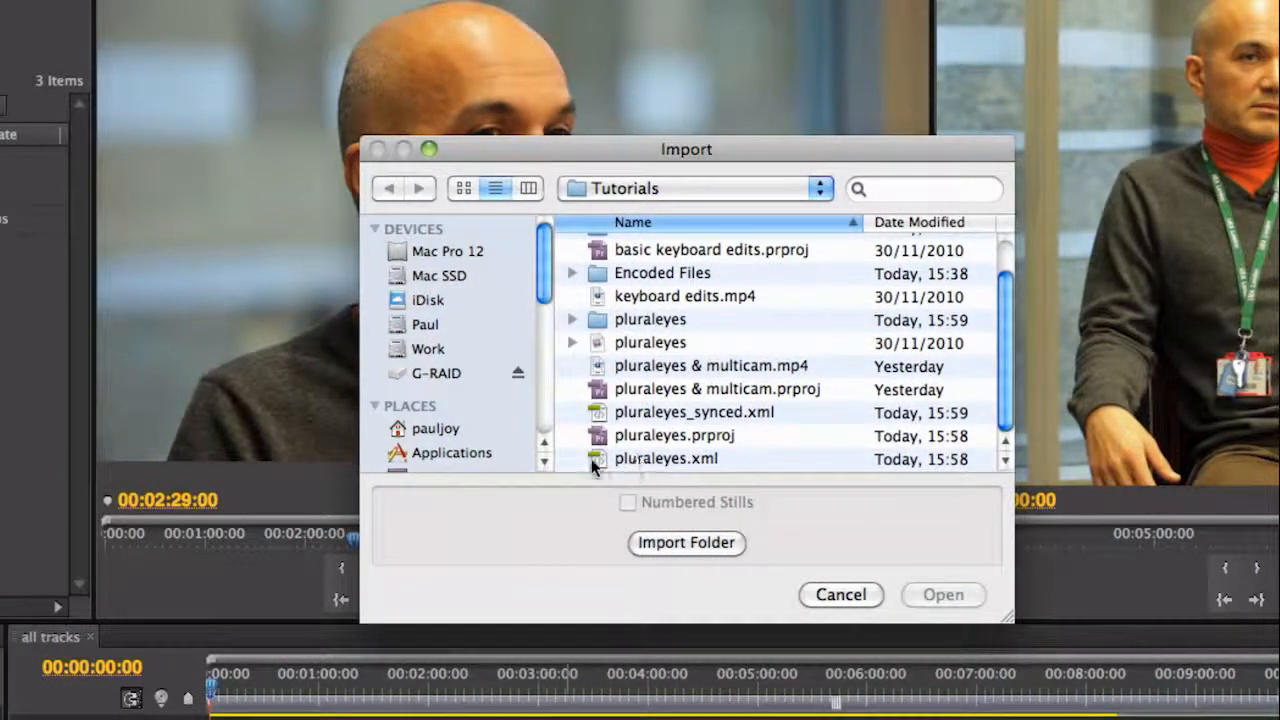
pyautogui.click(704, 463)
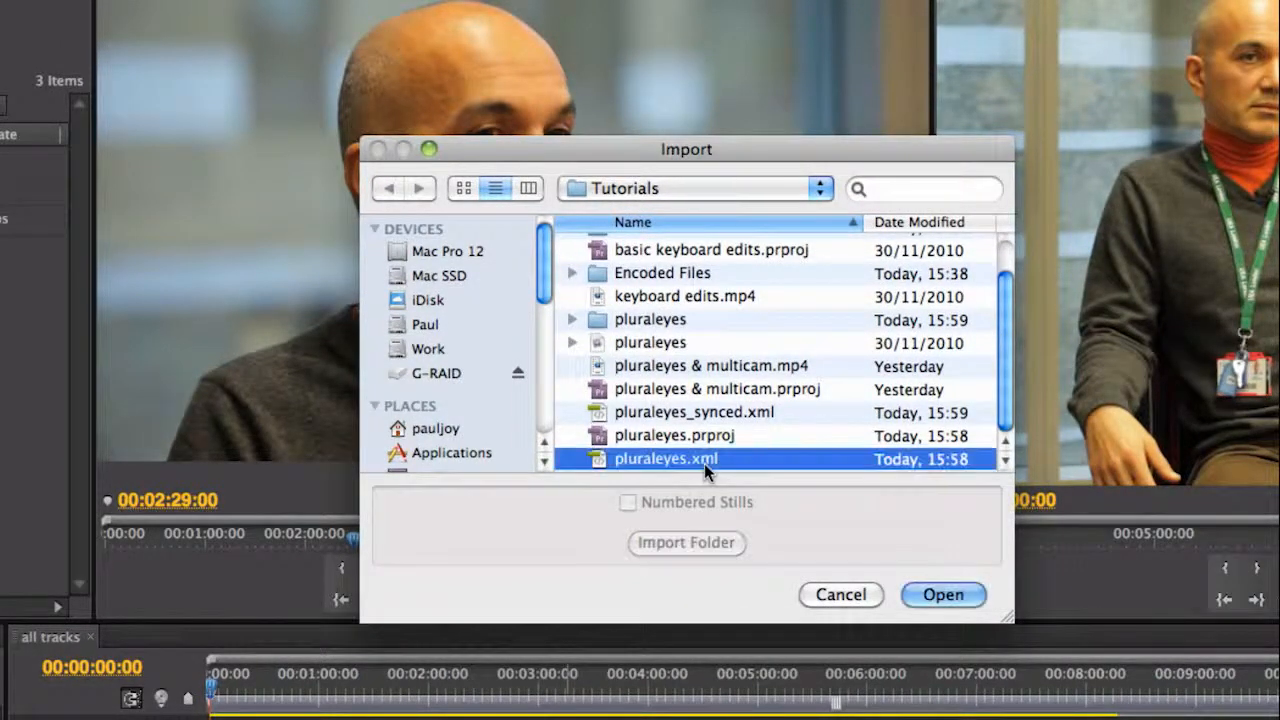
pyautogui.click(704, 411)
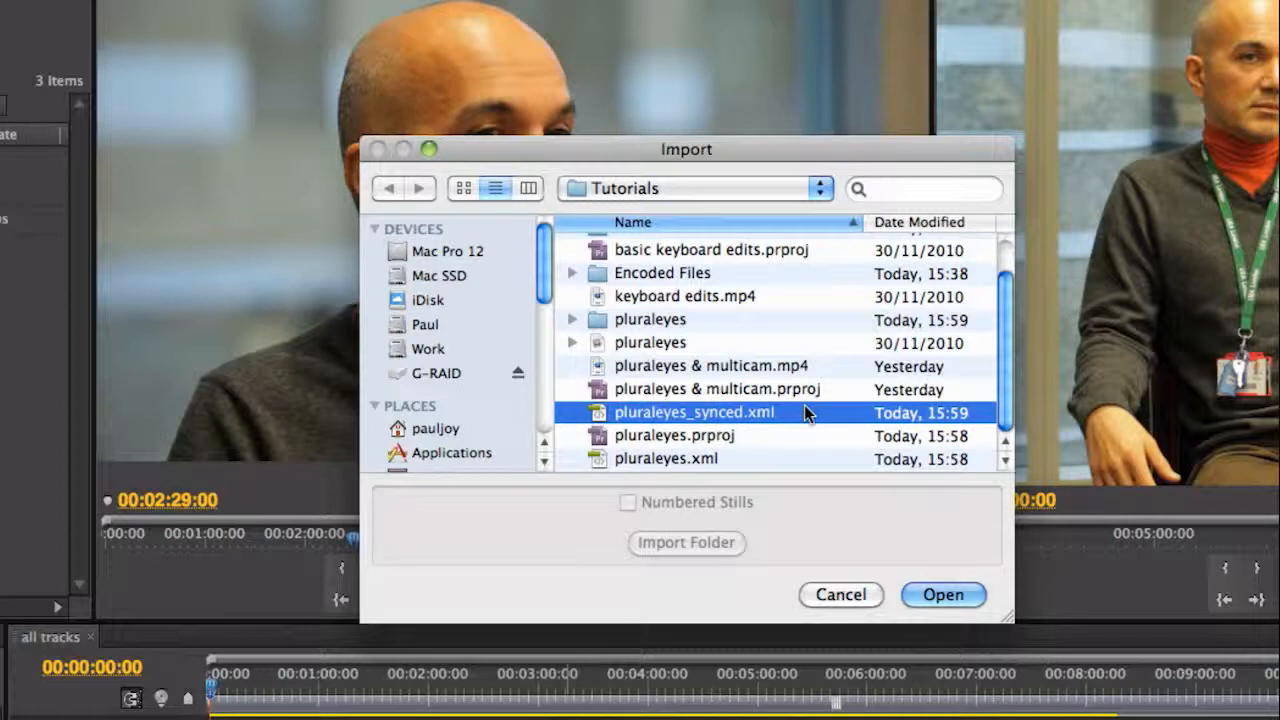
pyautogui.click(946, 595)
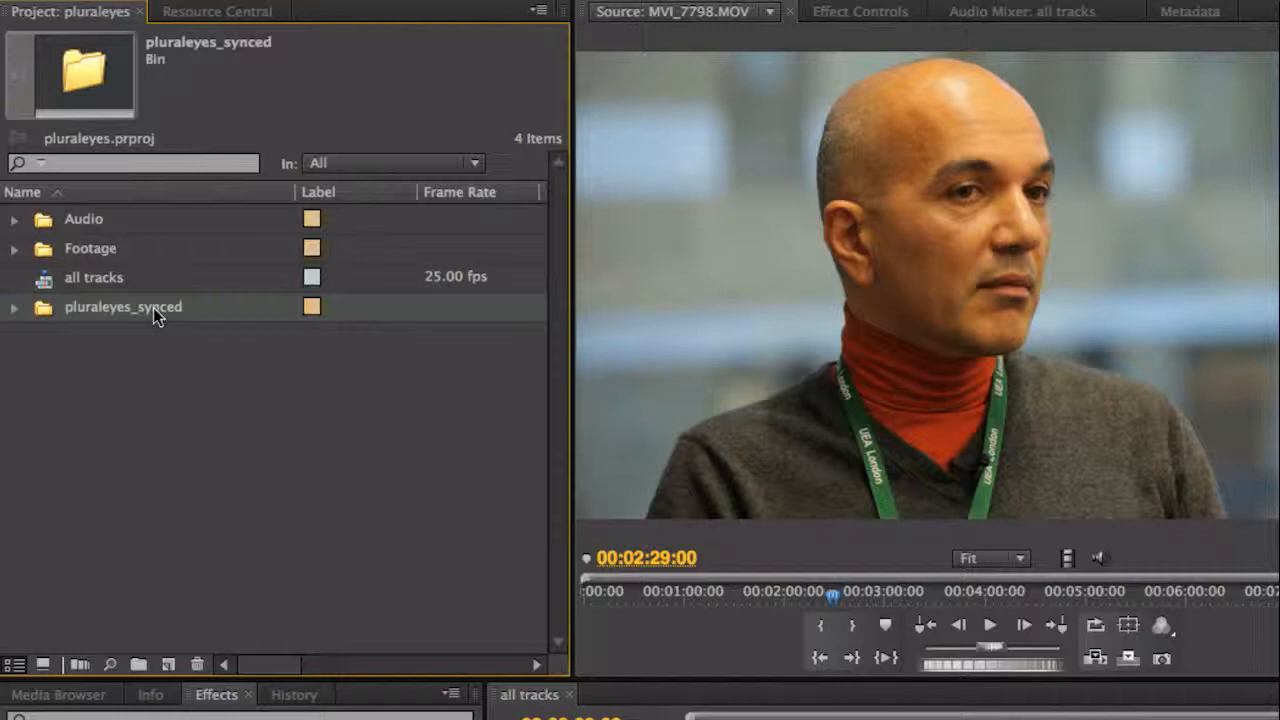
# Step: Expand the pluraleyes_synced bin and compare its Footage and Audio bins with the project's original bins
pyautogui.click(14, 308)
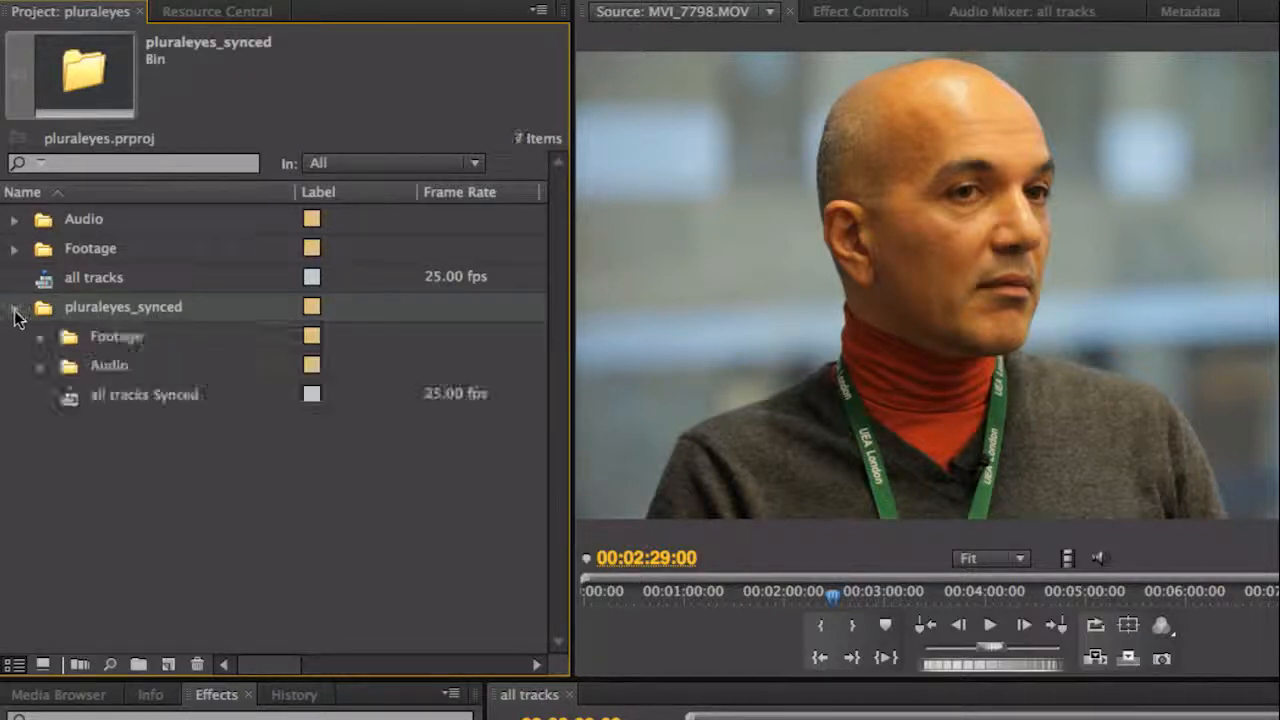
pyautogui.click(120, 338)
pyautogui.click(123, 508)
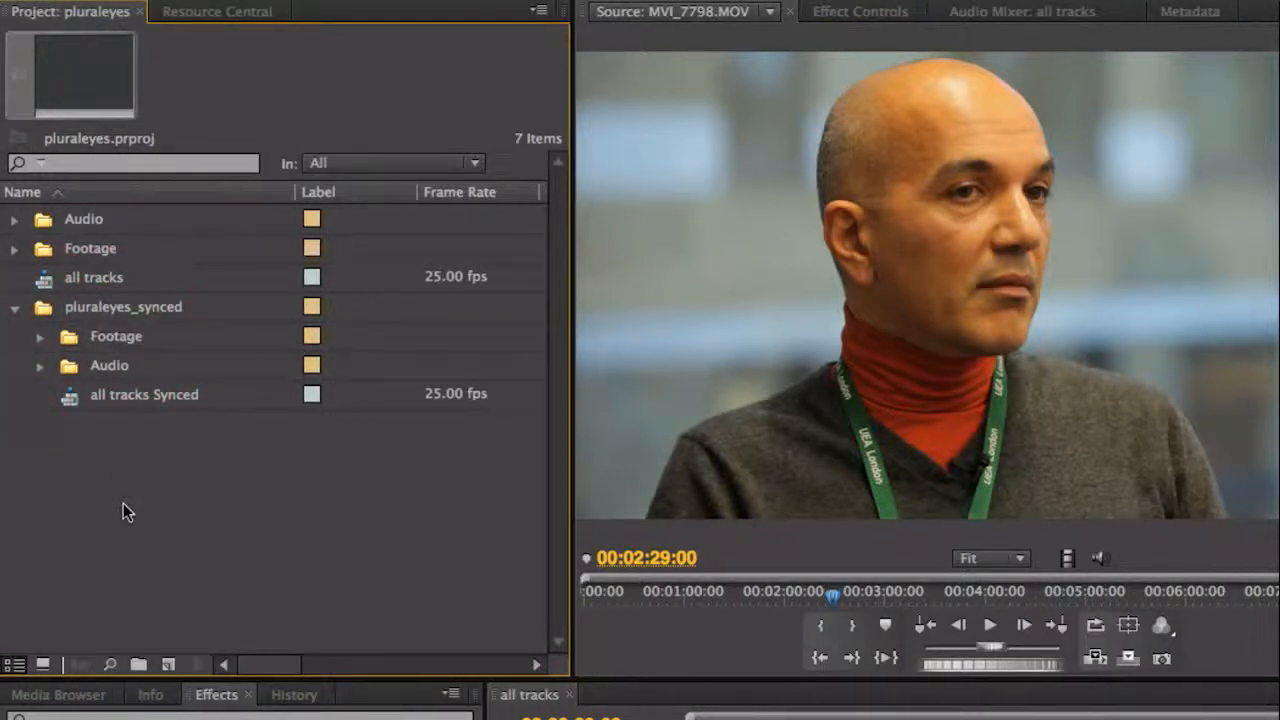
pyautogui.click(41, 338)
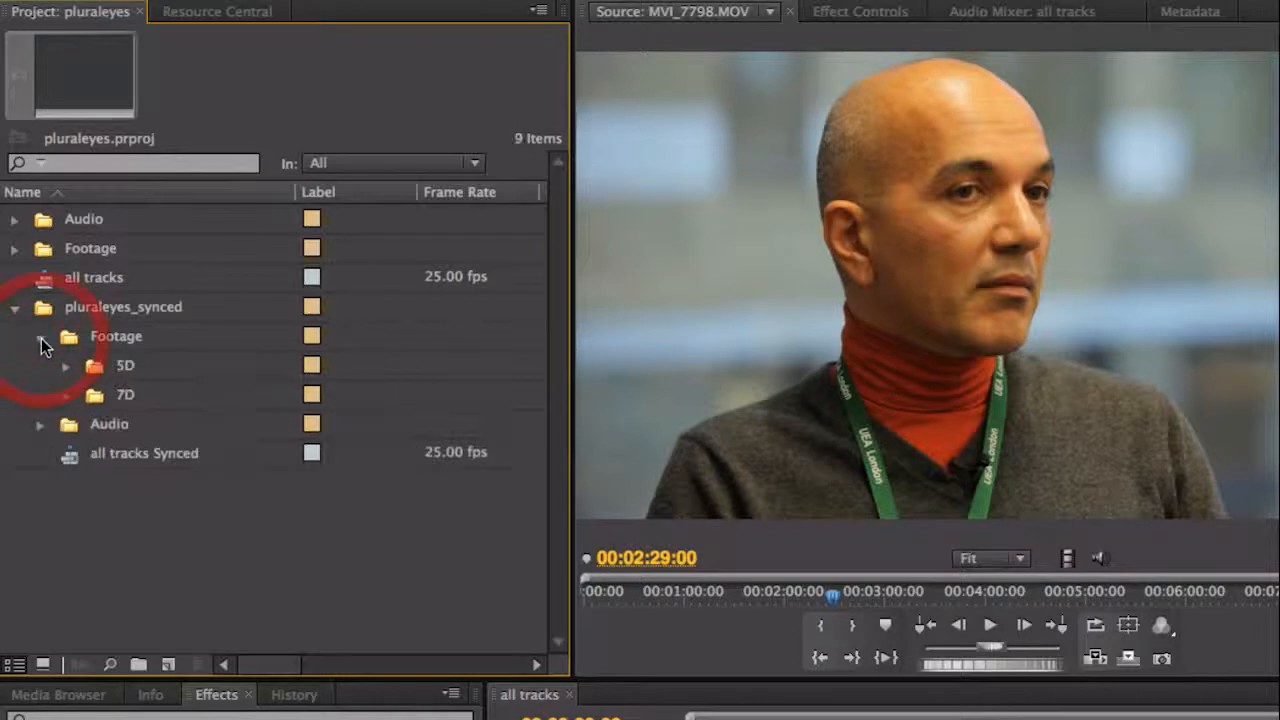
pyautogui.click(40, 425)
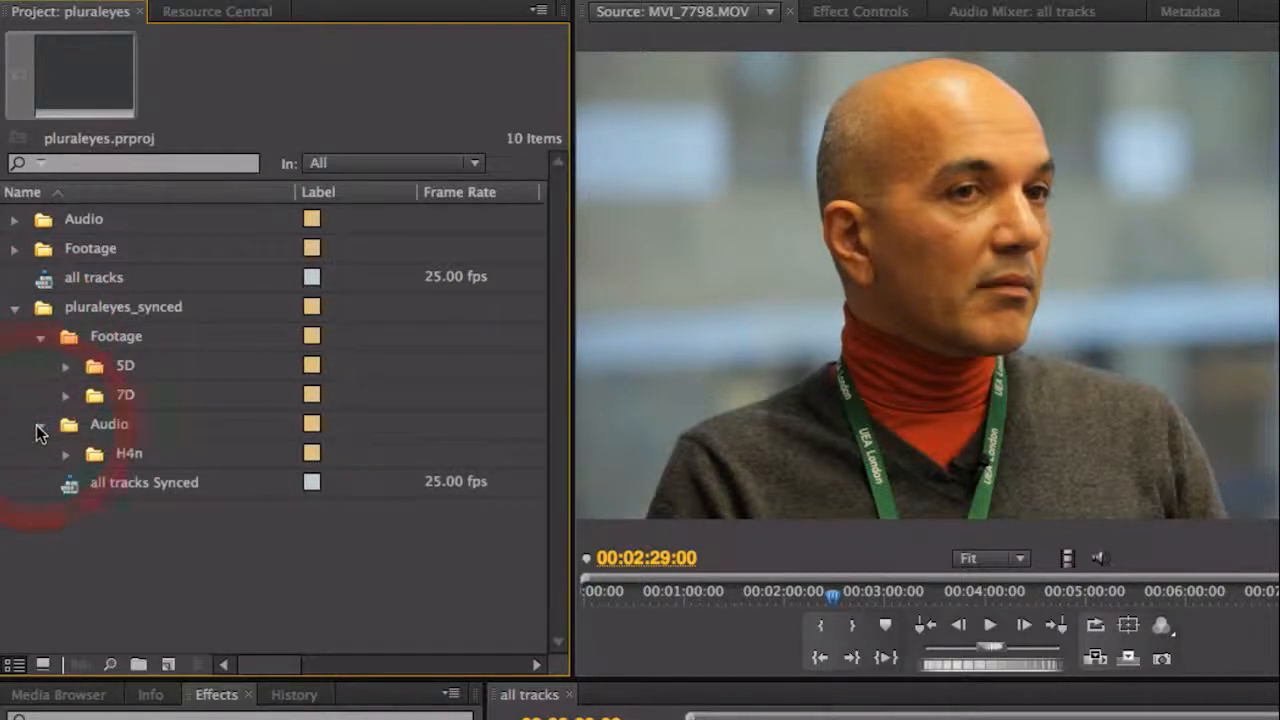
pyautogui.click(66, 367)
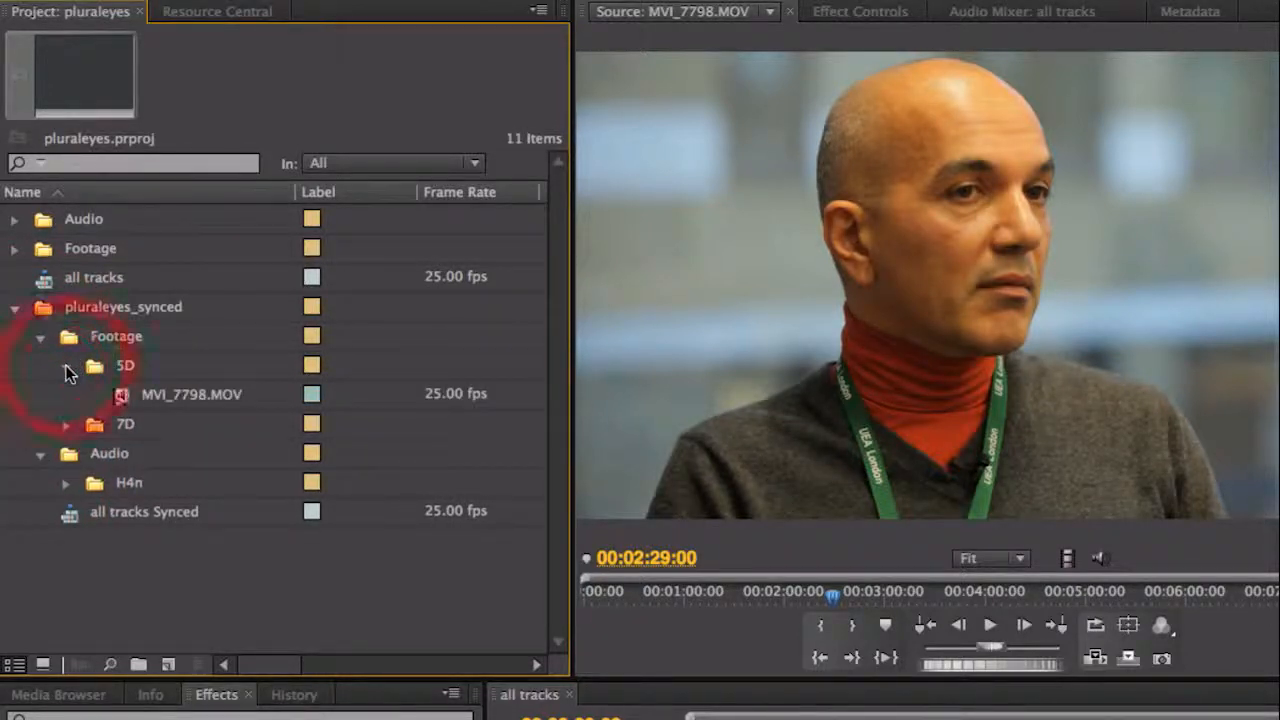
pyautogui.click(121, 398)
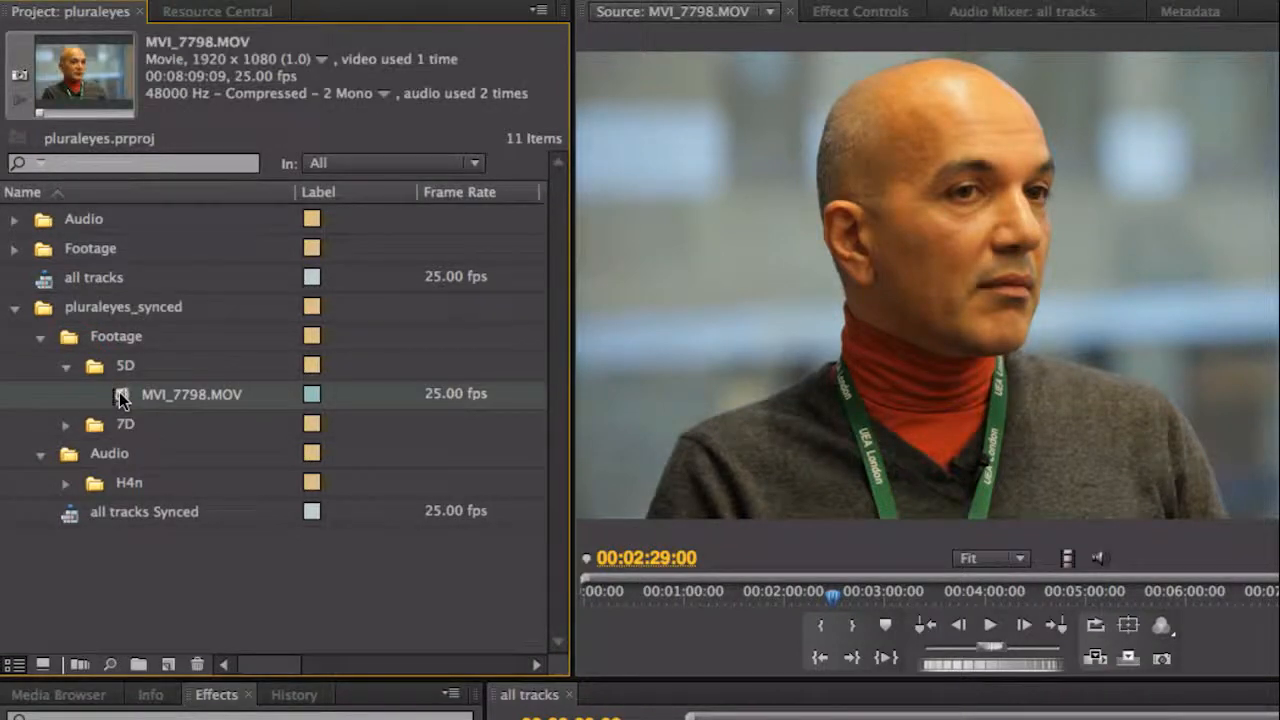
pyautogui.click(42, 337)
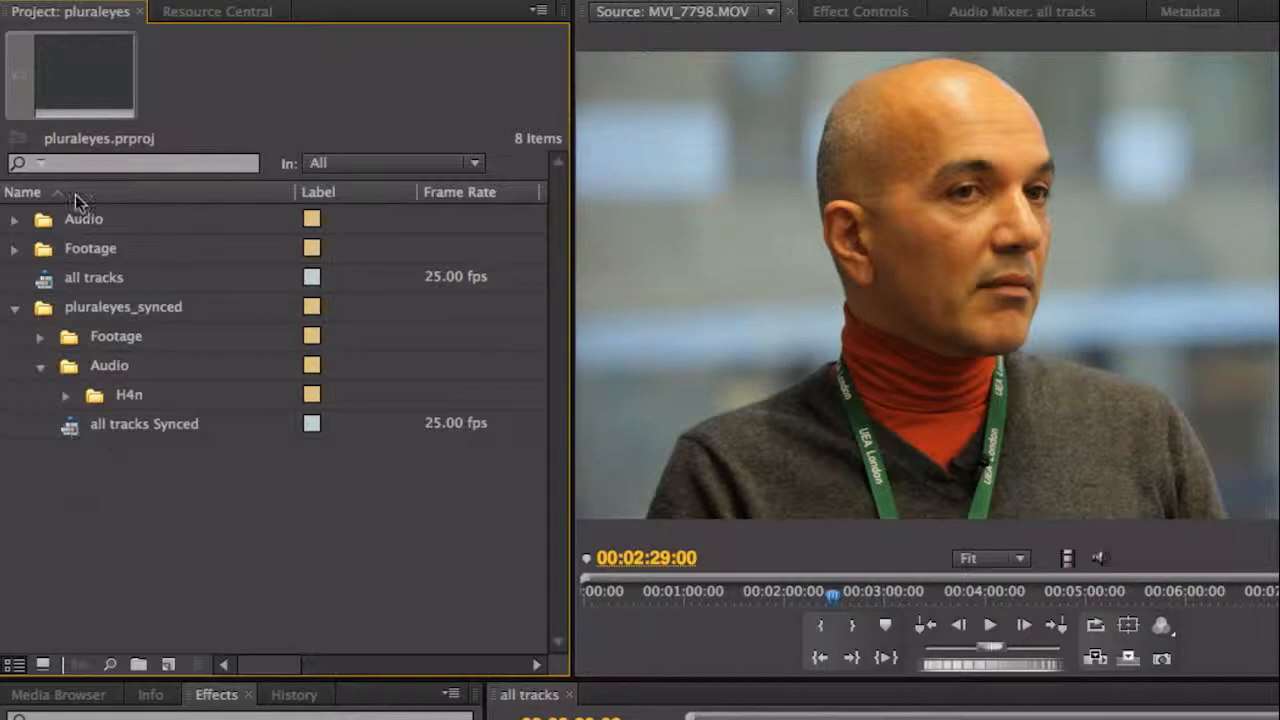
pyautogui.click(14, 248)
pyautogui.click(14, 220)
pyautogui.click(14, 219)
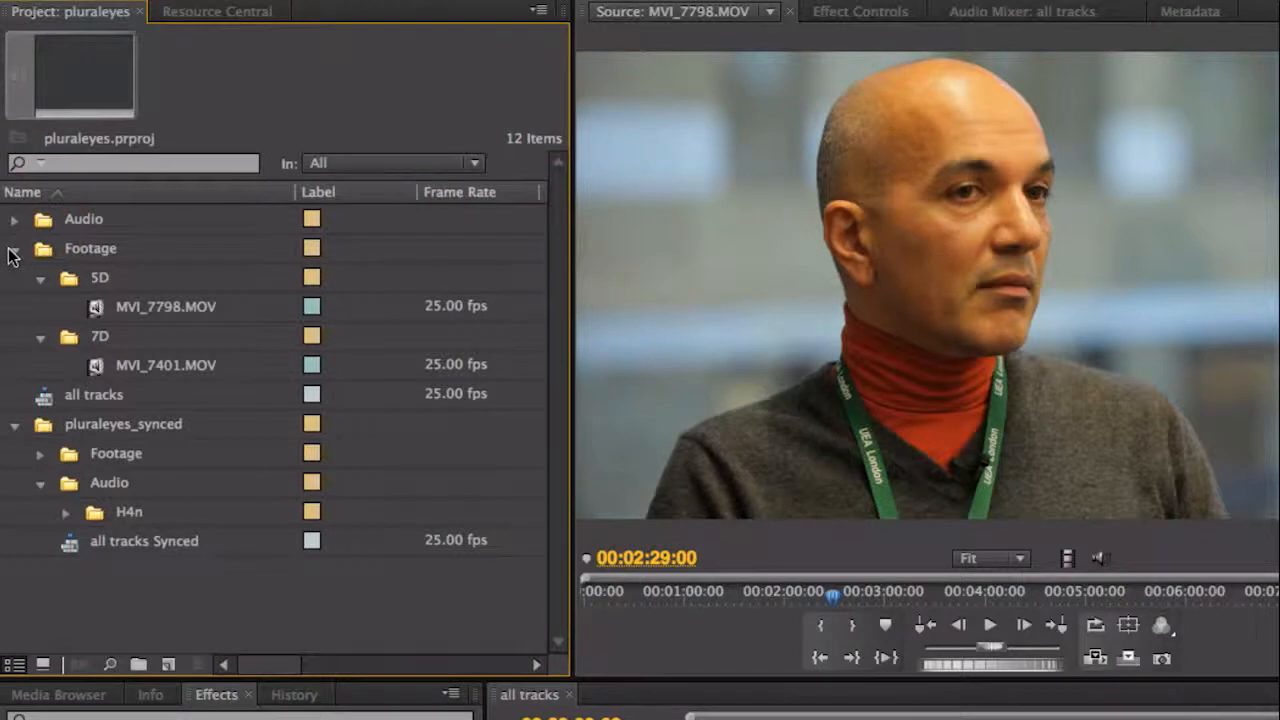
pyautogui.click(14, 248)
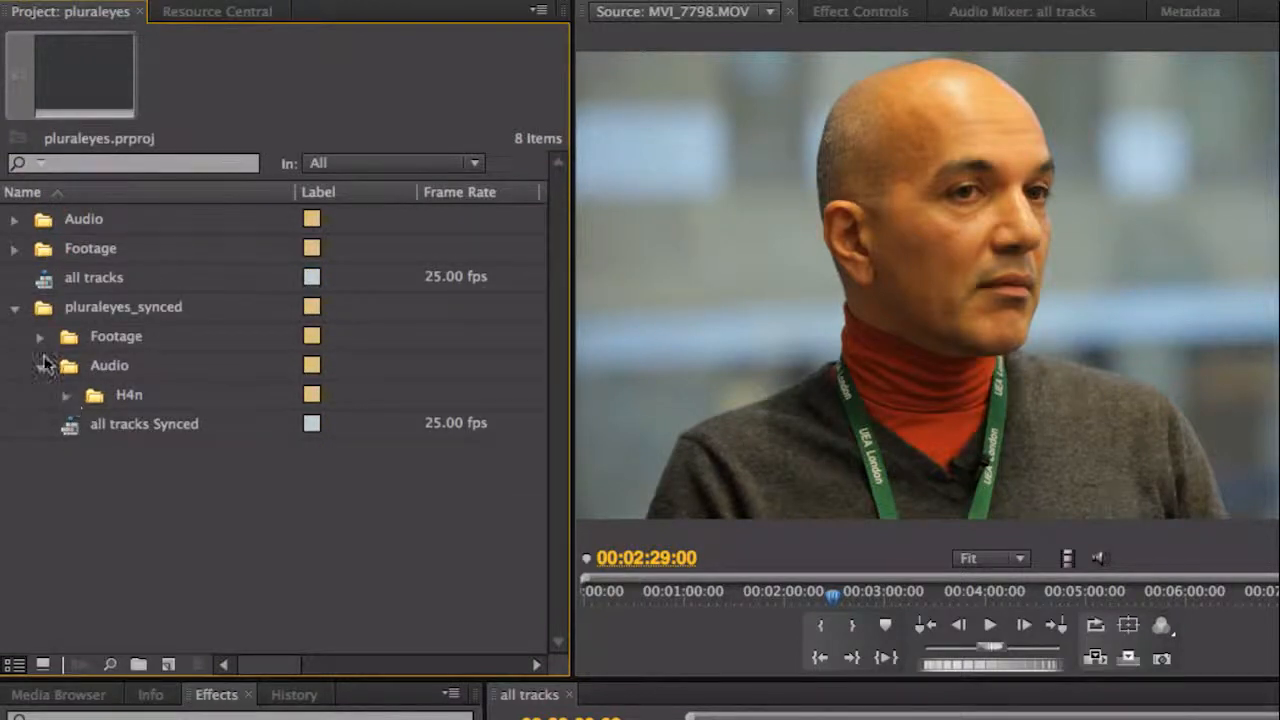
# Step: Open the all tracks Synced sequence and play it from shortly before the 1:30 mark to check the sync
pyautogui.doubleClick(68, 425)
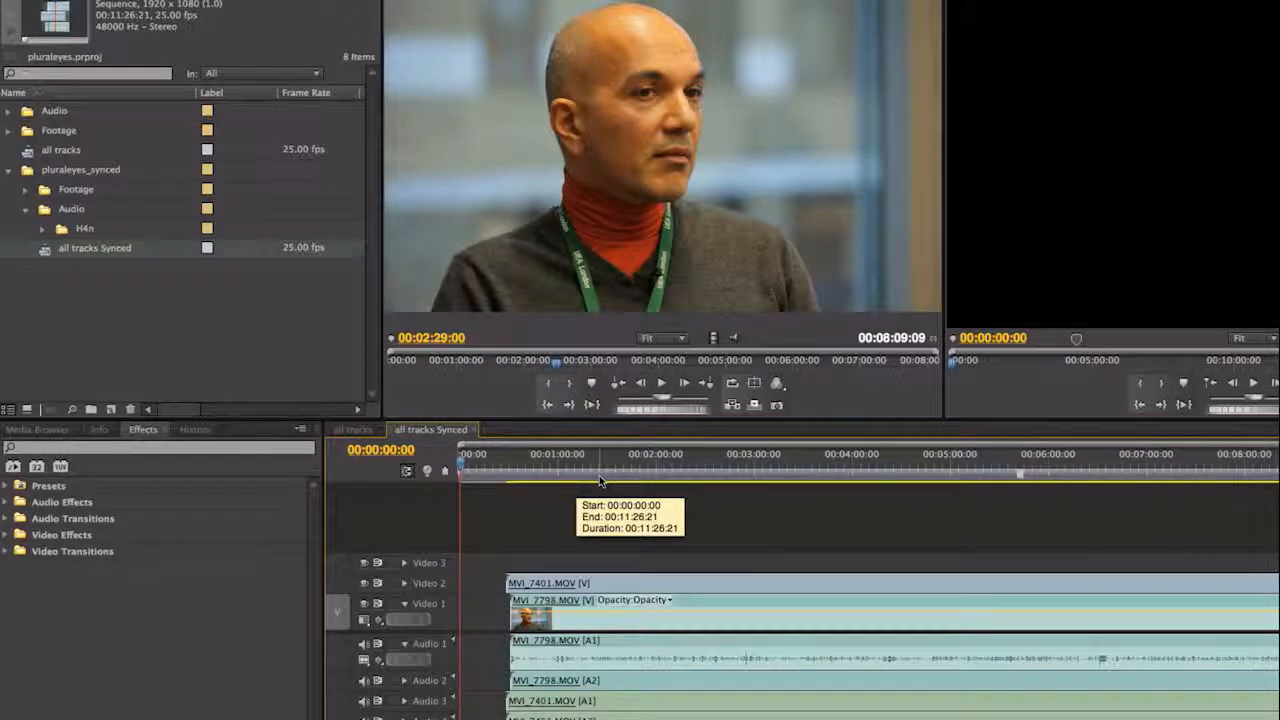
pyautogui.click(599, 475)
pyautogui.press('space')
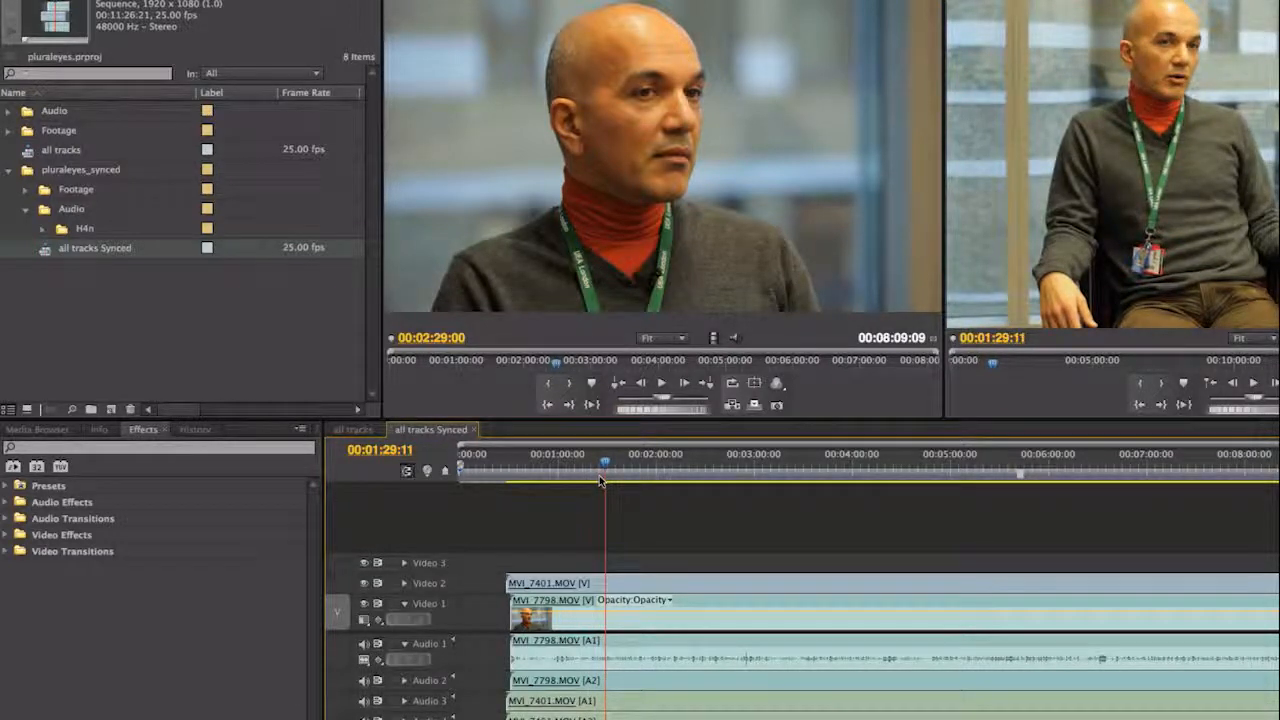
# Step: Collapse pluraleyes_synced and replace the MVI_7401.MOV clip on Video 2 with the MVI_7401.MOV from the original Footage bin's 7D folder
pyautogui.click(25, 190)
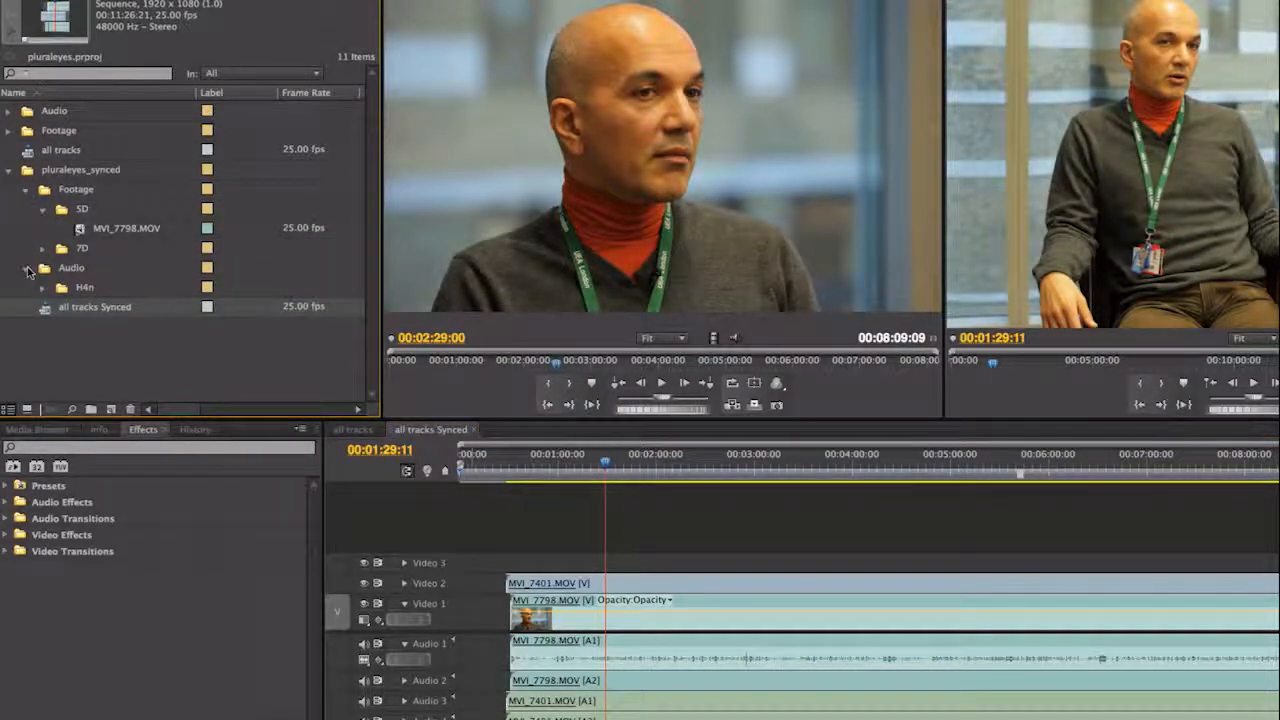
pyautogui.click(42, 248)
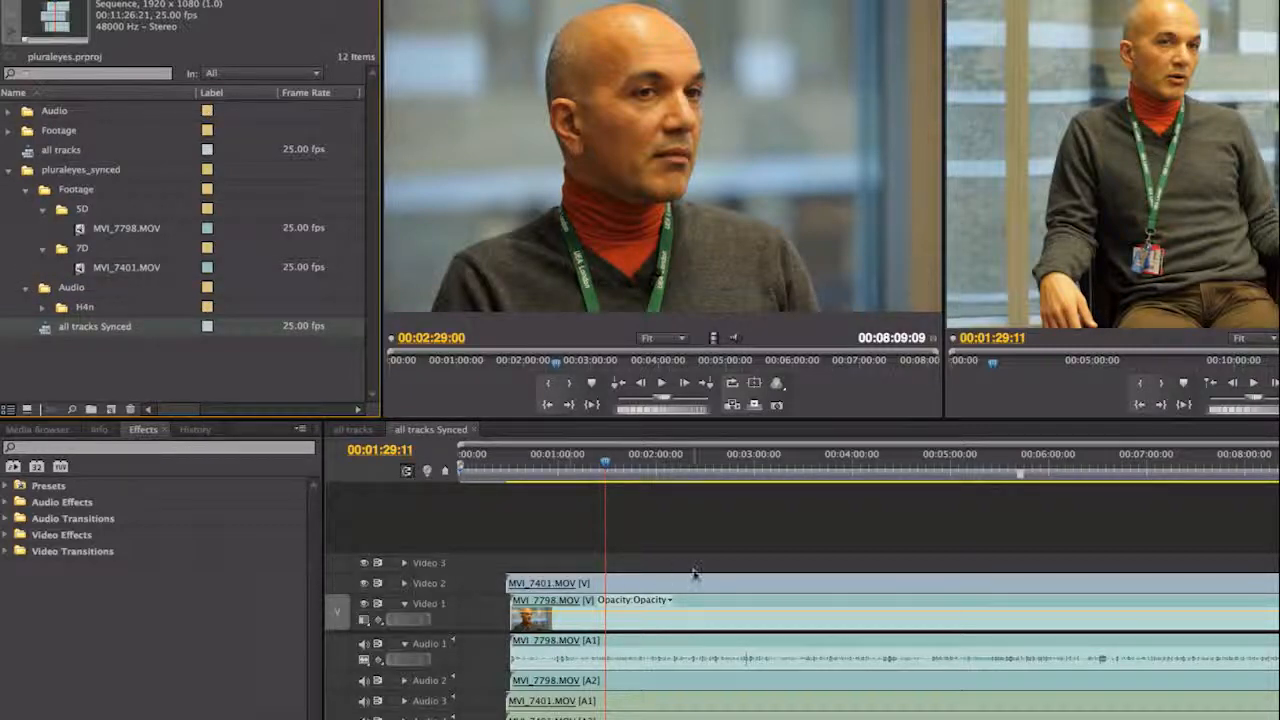
pyautogui.click(662, 580)
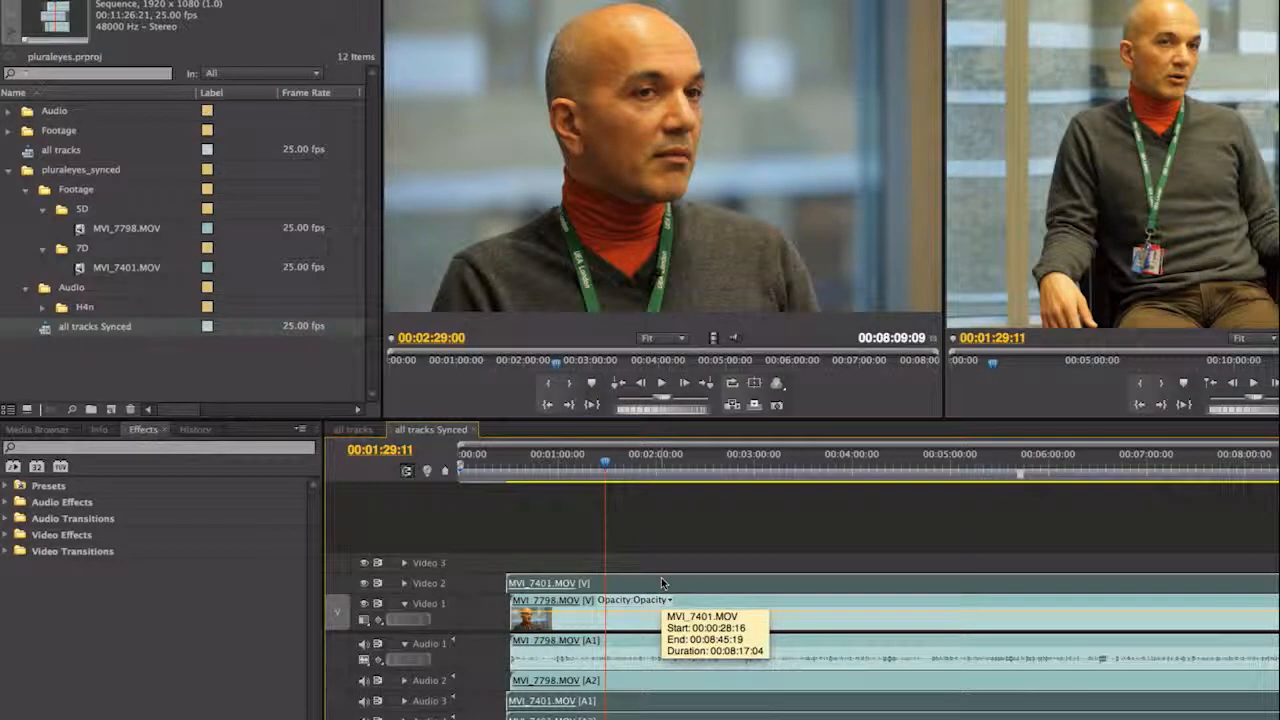
pyautogui.click(79, 234)
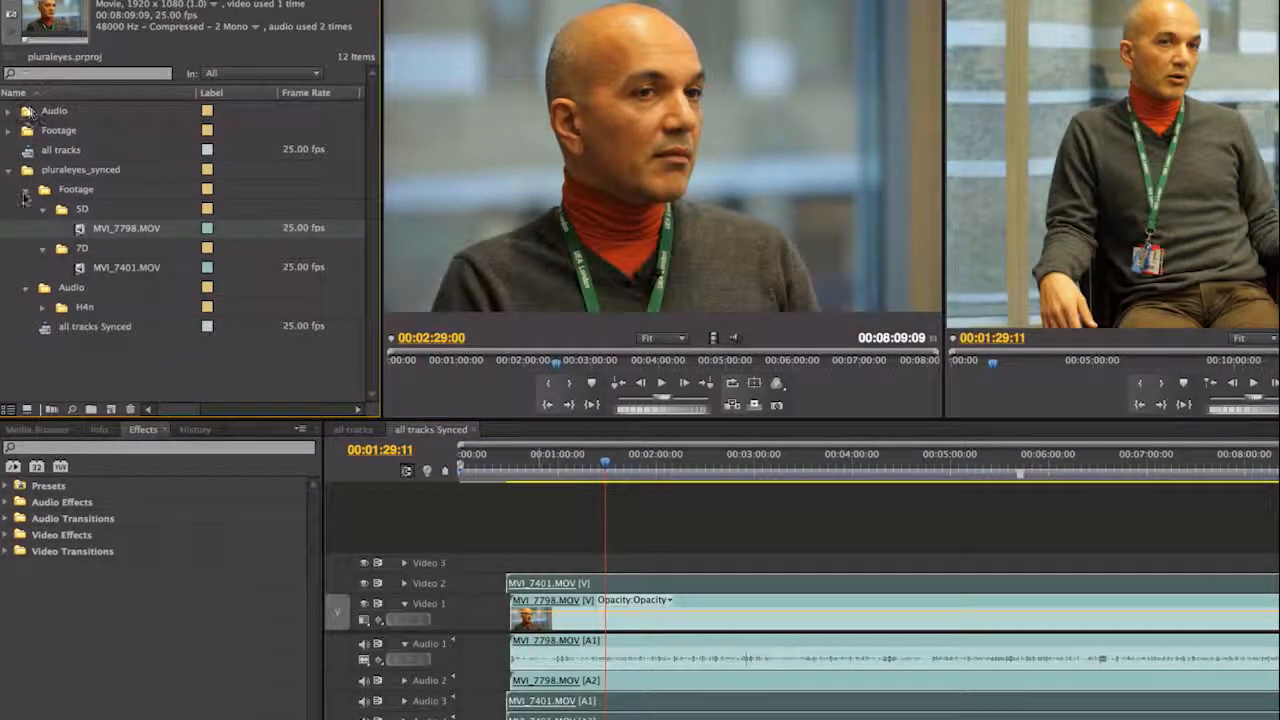
pyautogui.click(8, 170)
pyautogui.click(9, 131)
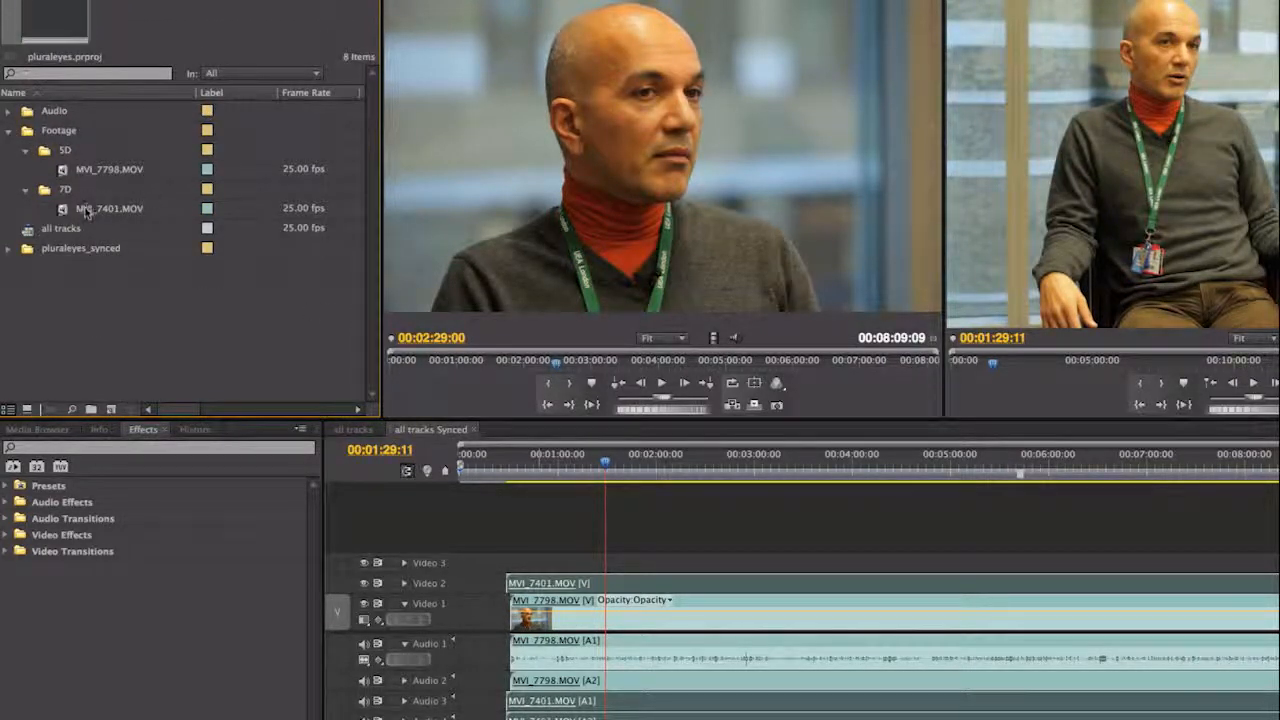
pyautogui.click(62, 211)
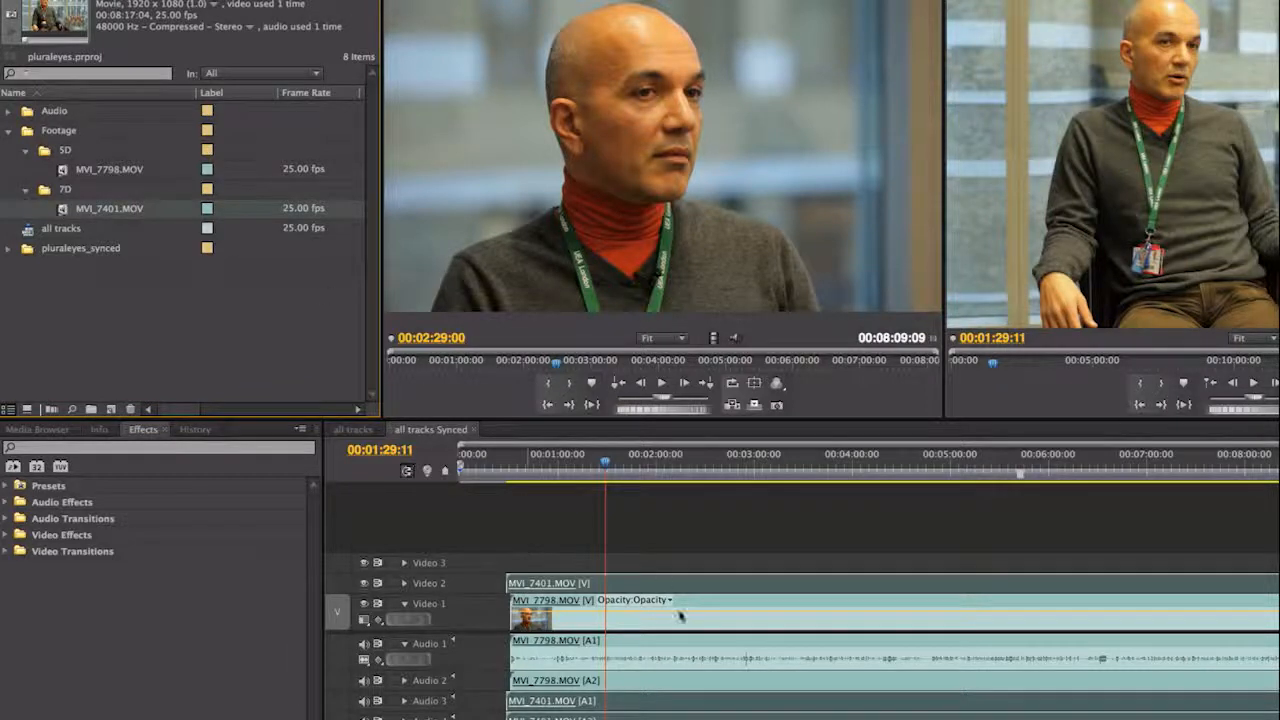
pyautogui.rightClick(621, 577)
pyautogui.moveTo(750, 441)
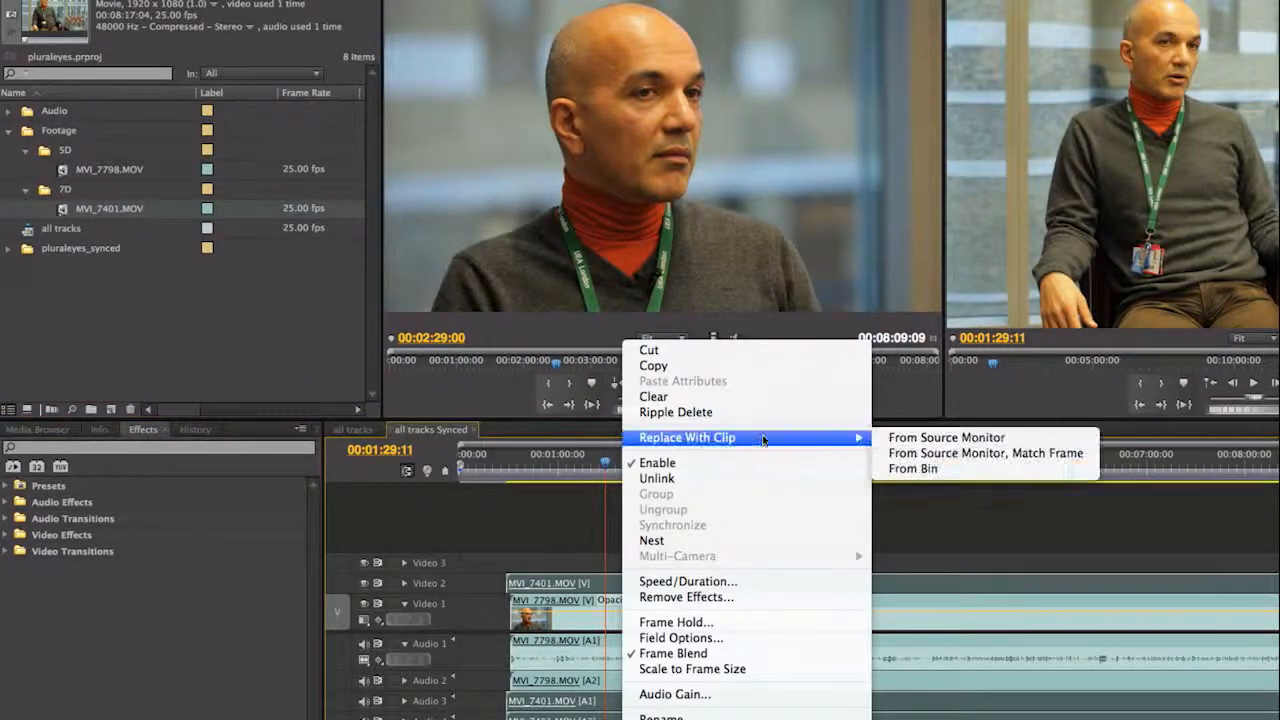
pyautogui.click(911, 466)
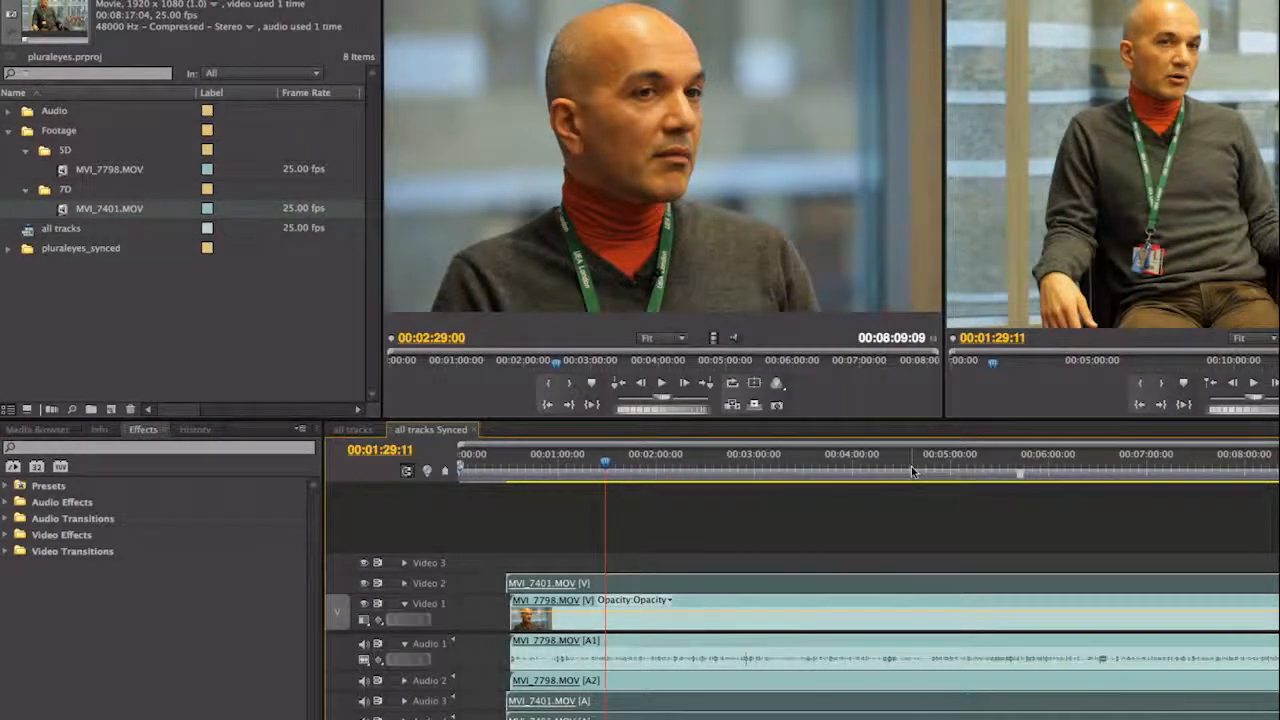
# Step: Replace the MVI_7798.MOV clip on Video 1 with the MVI_7798.MOV from the original Footage bin's 5D folder
pyautogui.click(566, 627)
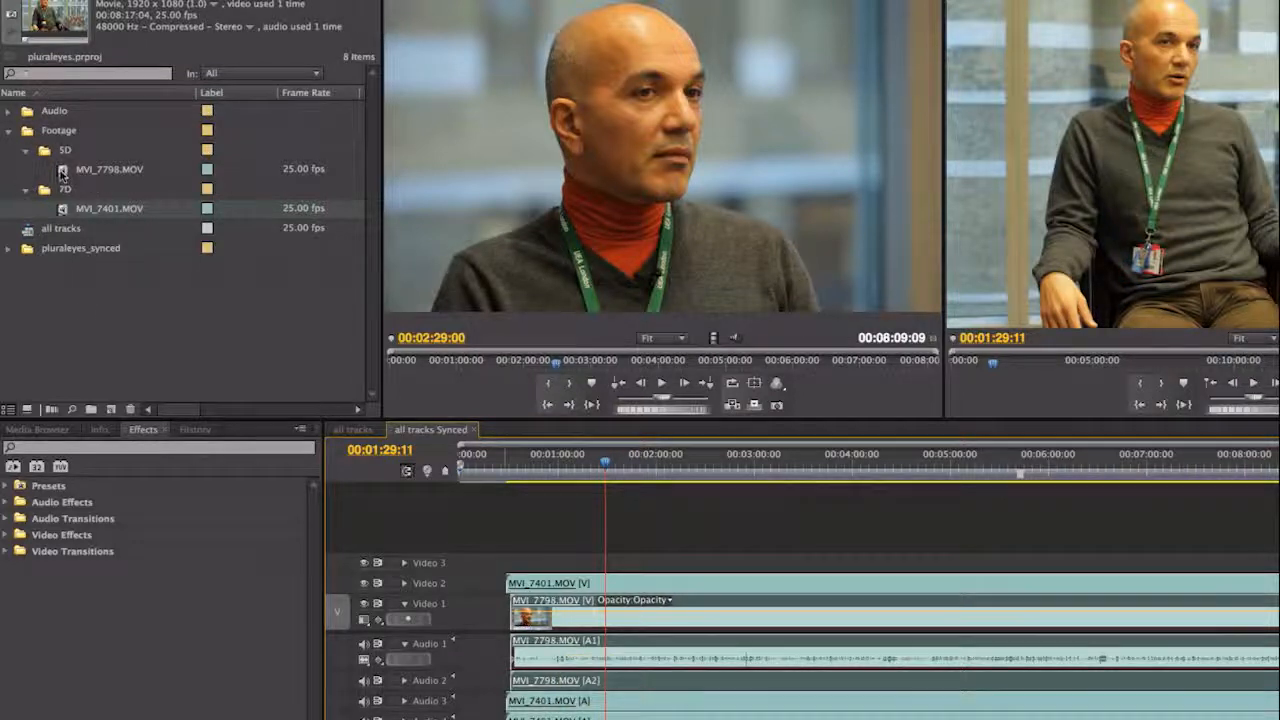
pyautogui.click(61, 172)
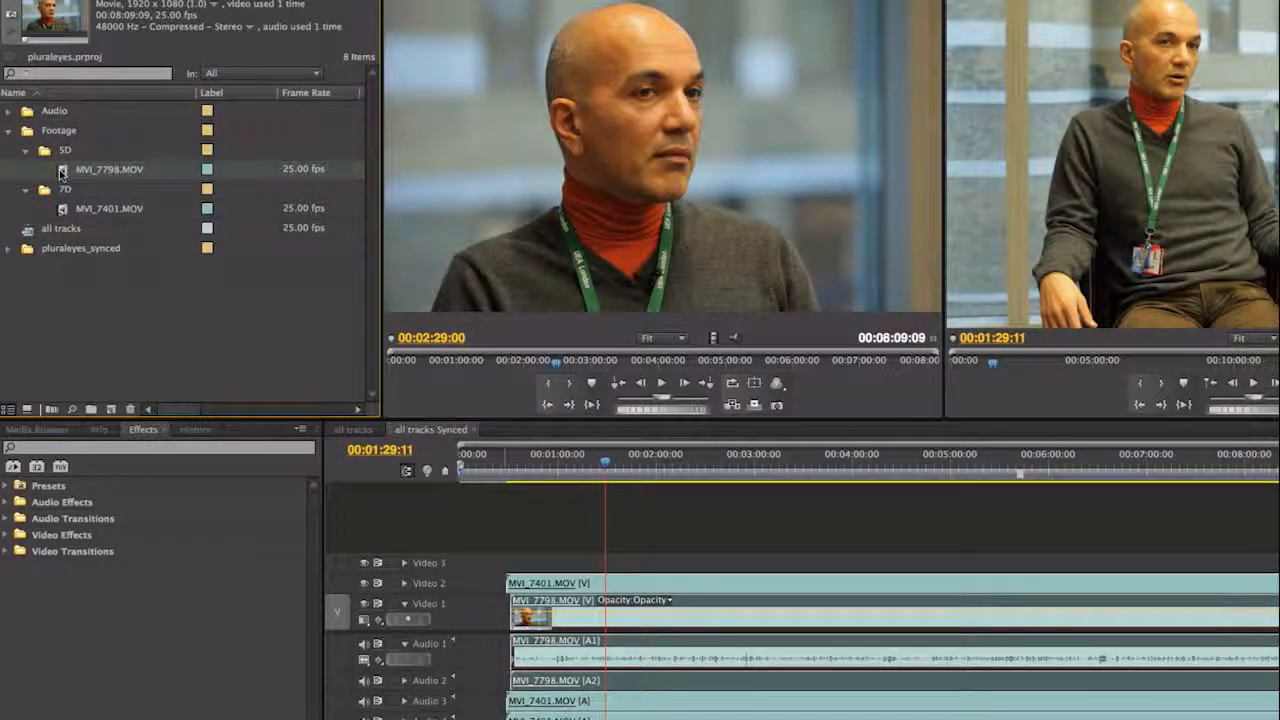
pyautogui.click(679, 604)
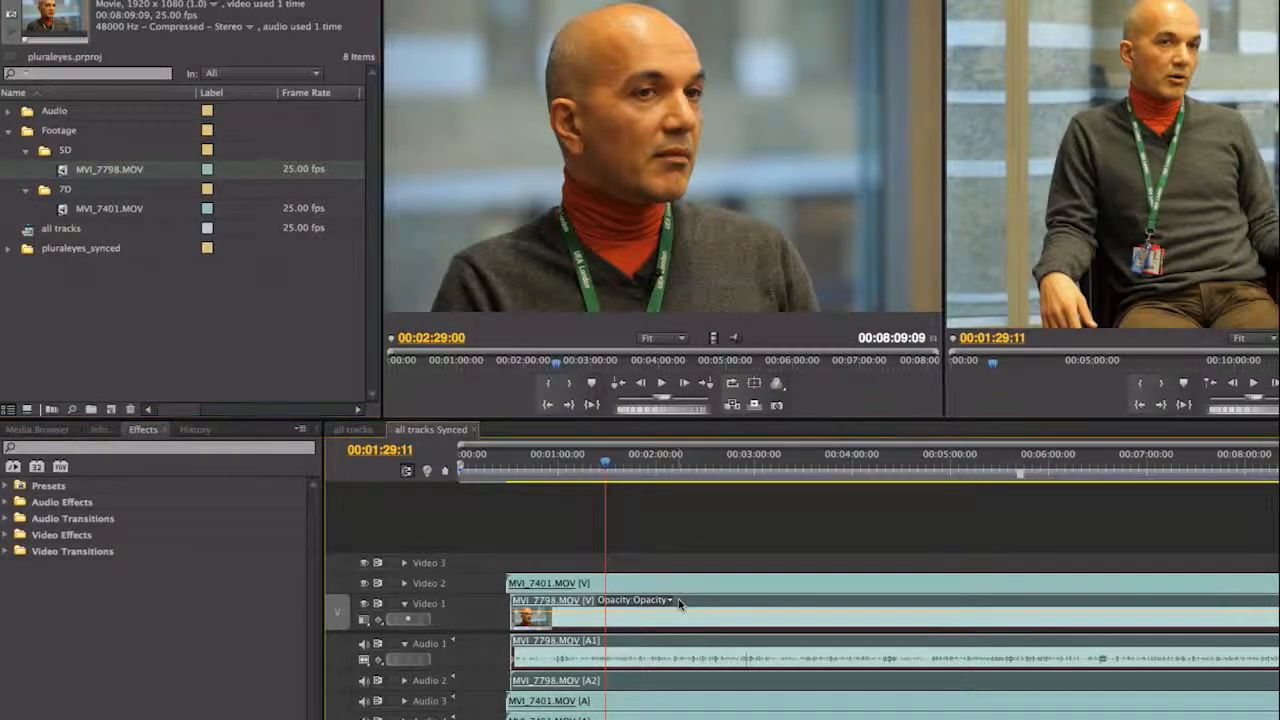
pyautogui.rightClick(679, 603)
pyautogui.moveTo(805, 437)
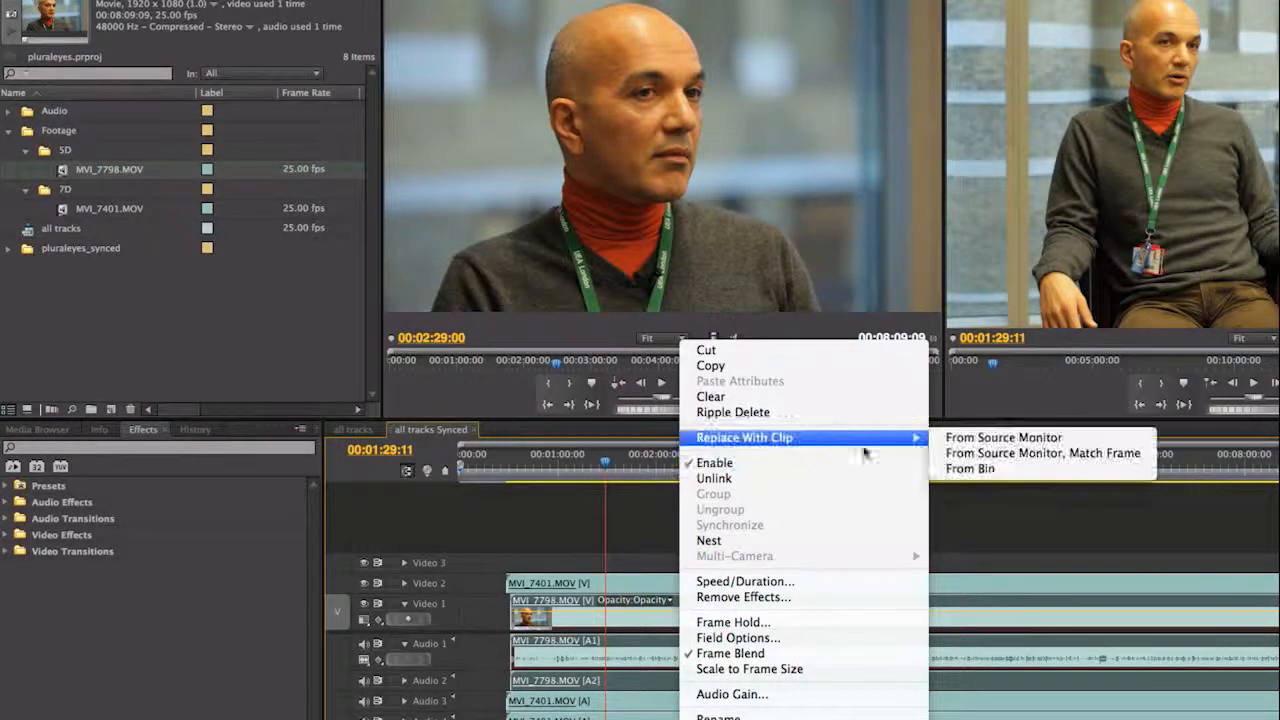
pyautogui.click(1019, 469)
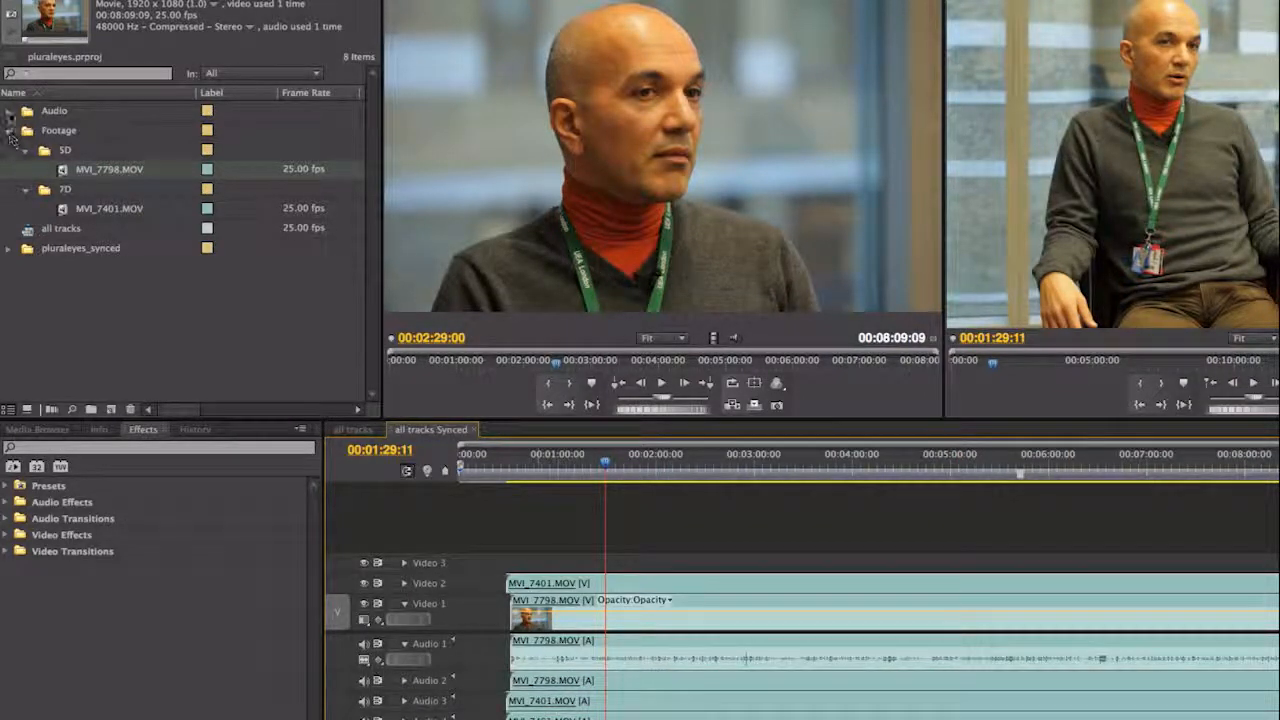
# Step: Replace the synced sequence's recorder audio with STE-000.wav from the original H4n bin, and collapse the Audio and Footage bins
pyautogui.click(8, 111)
pyautogui.click(62, 151)
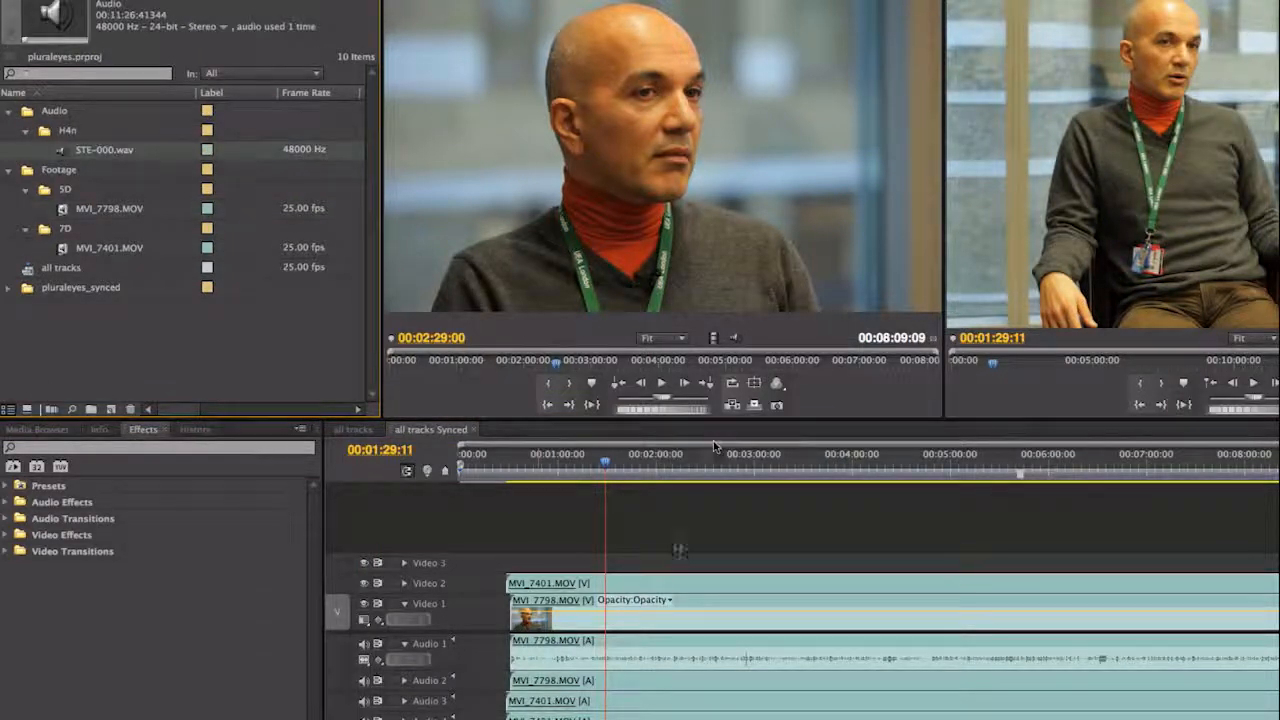
pyautogui.rightClick(665, 702)
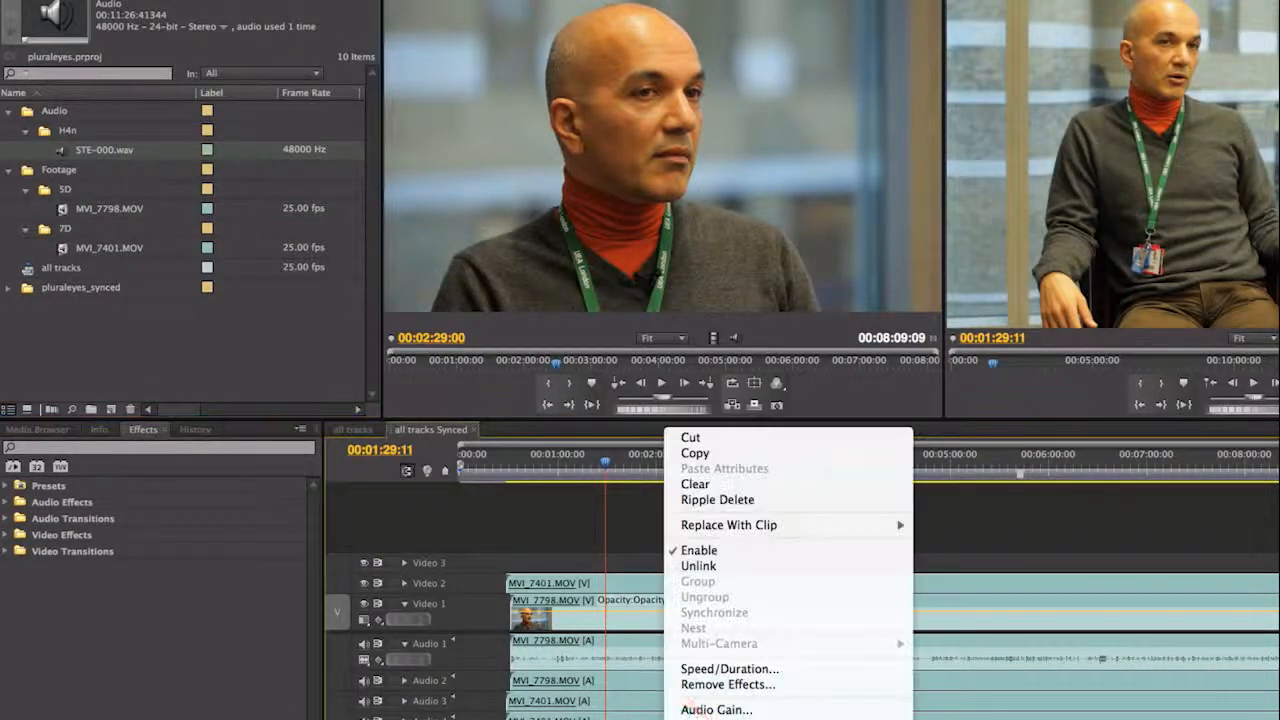
pyautogui.moveTo(790, 528)
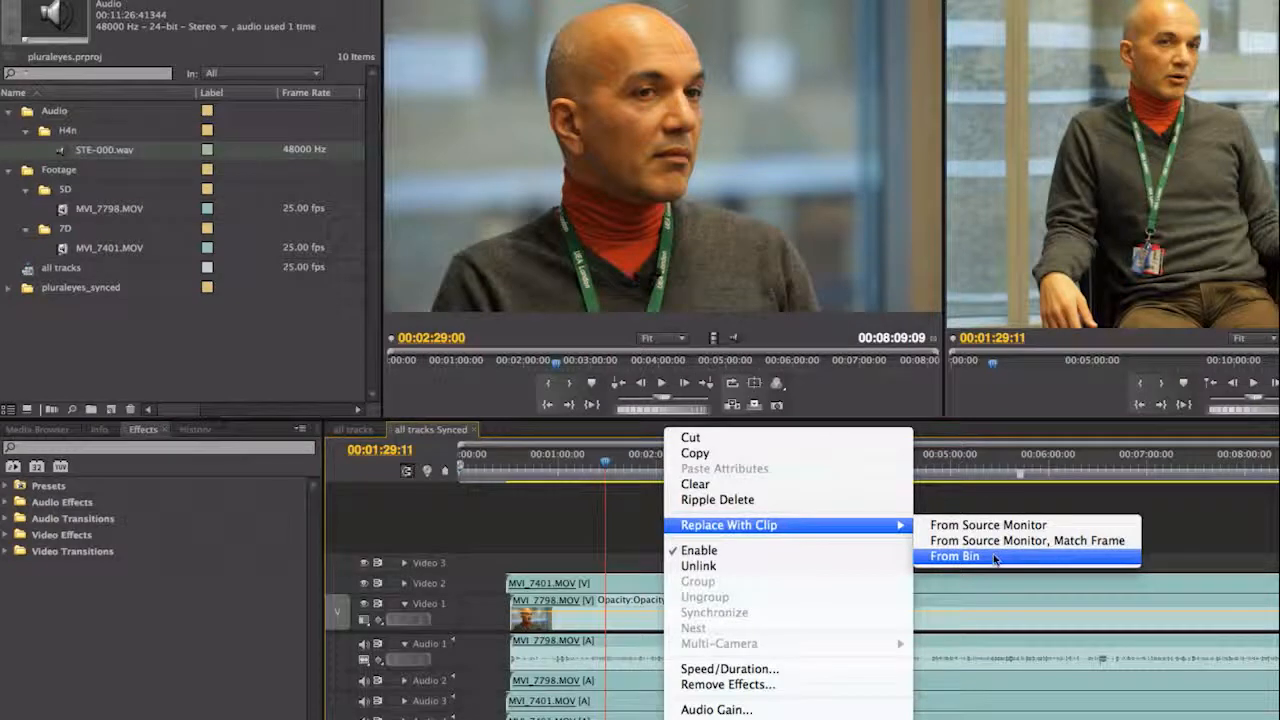
pyautogui.click(955, 556)
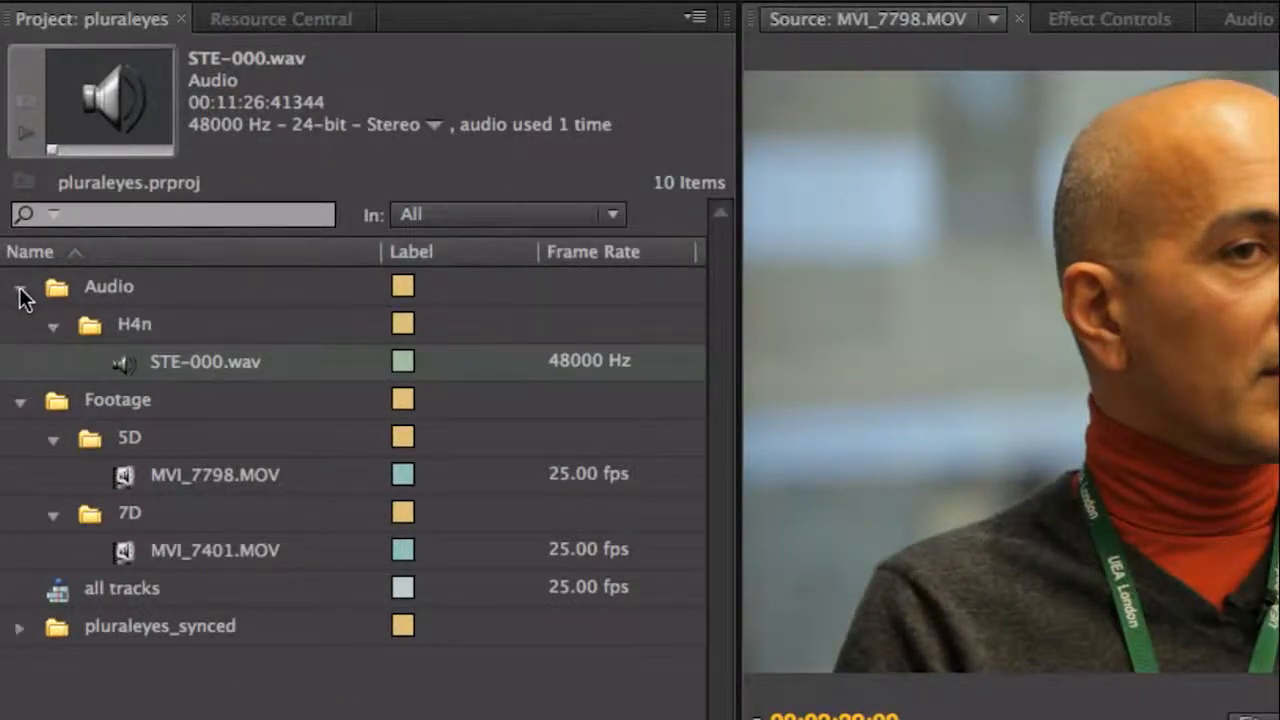
pyautogui.click(21, 292)
pyautogui.click(20, 326)
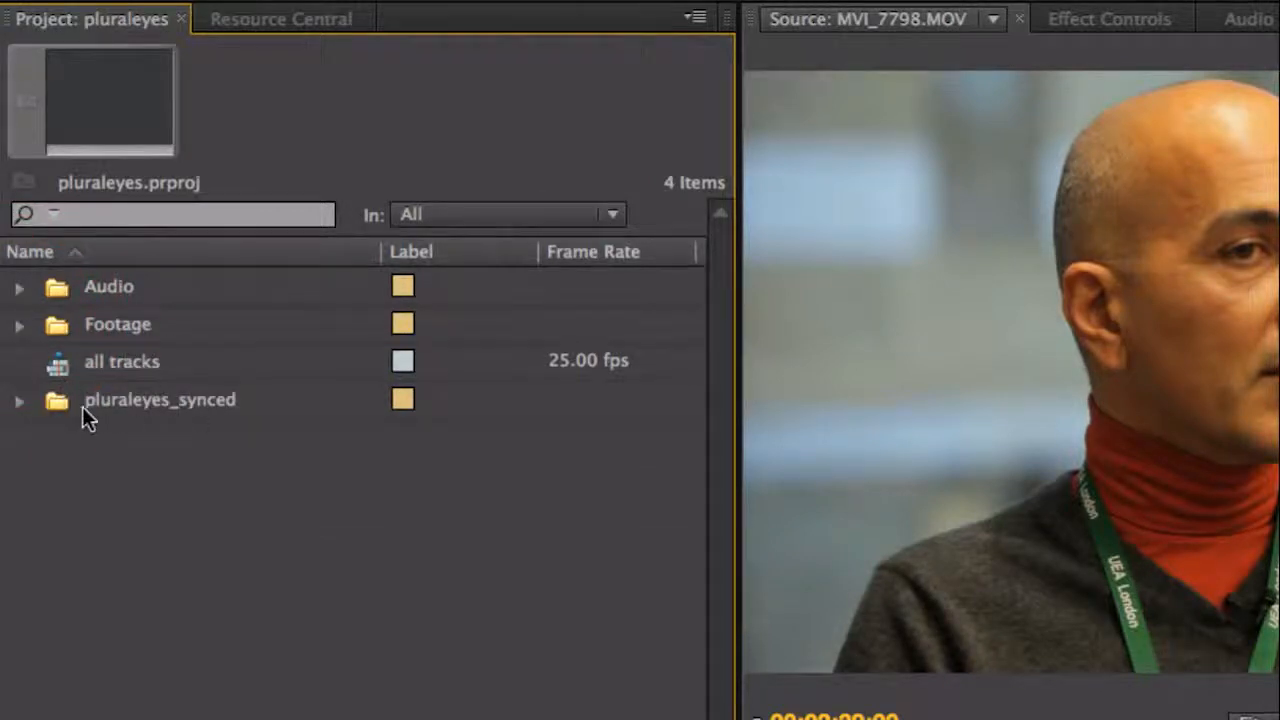
# Step: Delete the duplicate Footage and Audio bins from inside the pluraleyes_synced bin
pyautogui.click(20, 403)
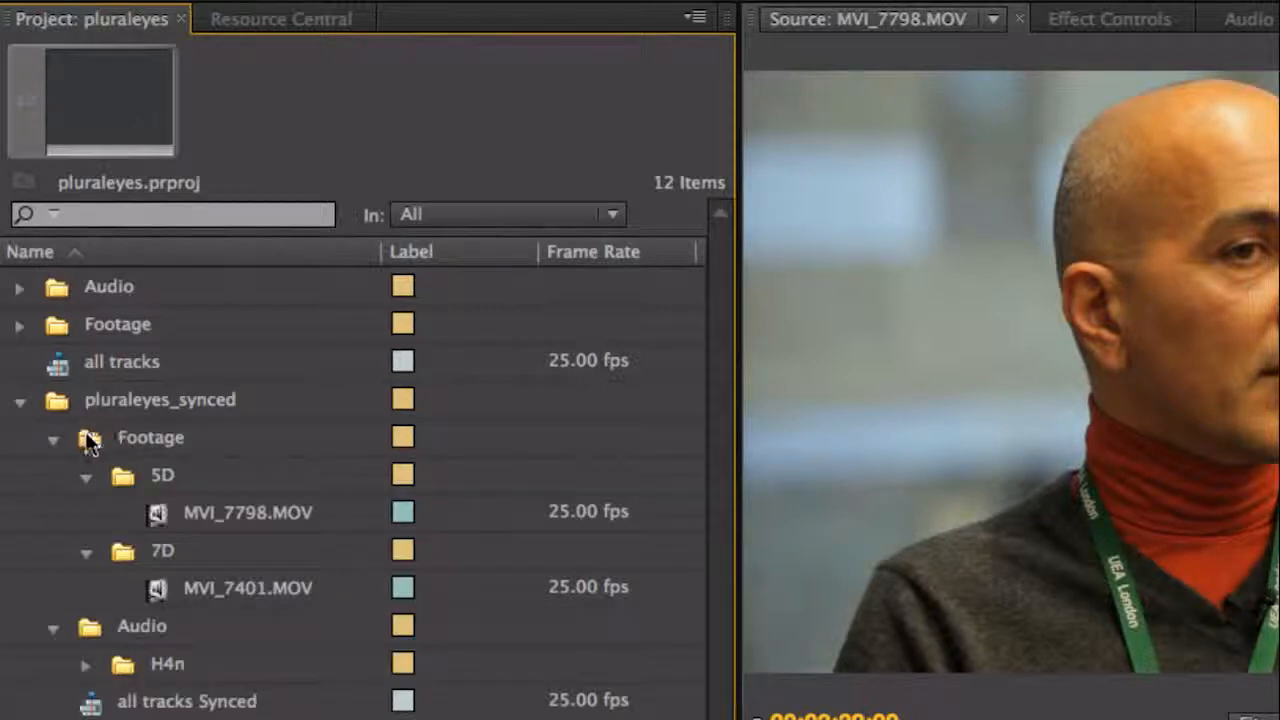
pyautogui.click(56, 437)
pyautogui.click(52, 475)
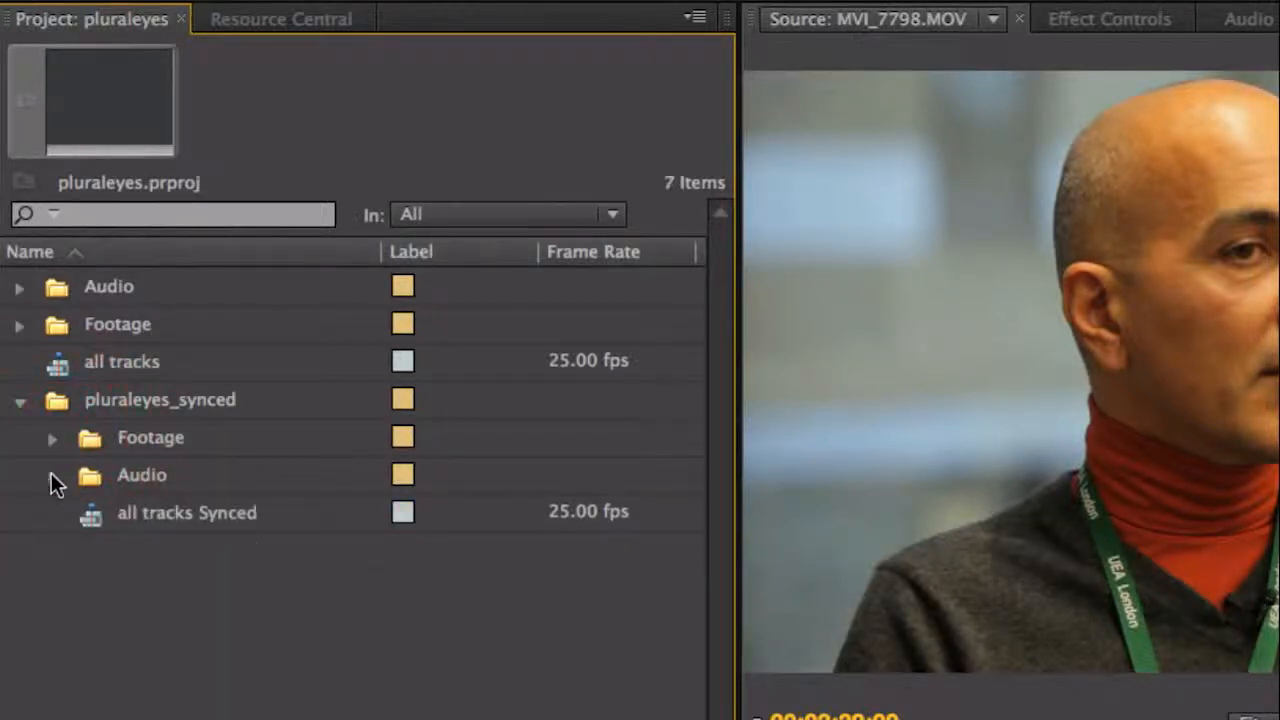
pyautogui.click(89, 438)
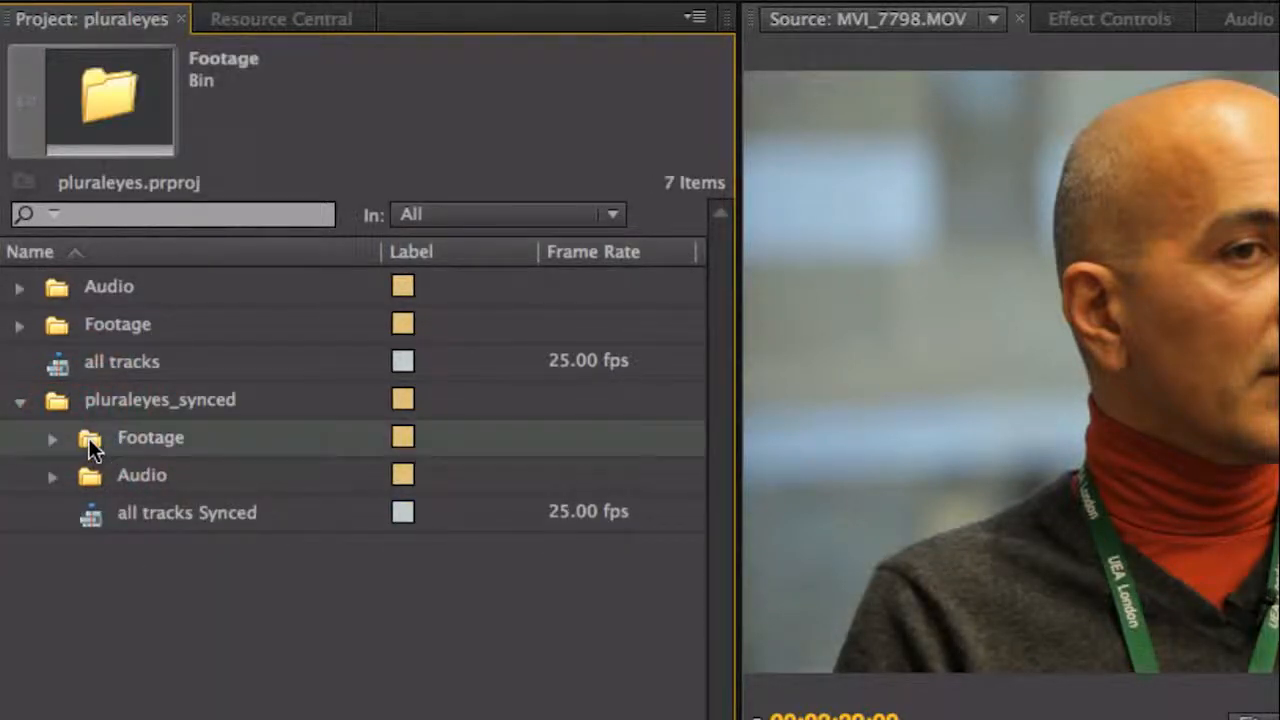
pyautogui.keyDown('shift'); pyautogui.click(88, 470); pyautogui.keyUp('shift')
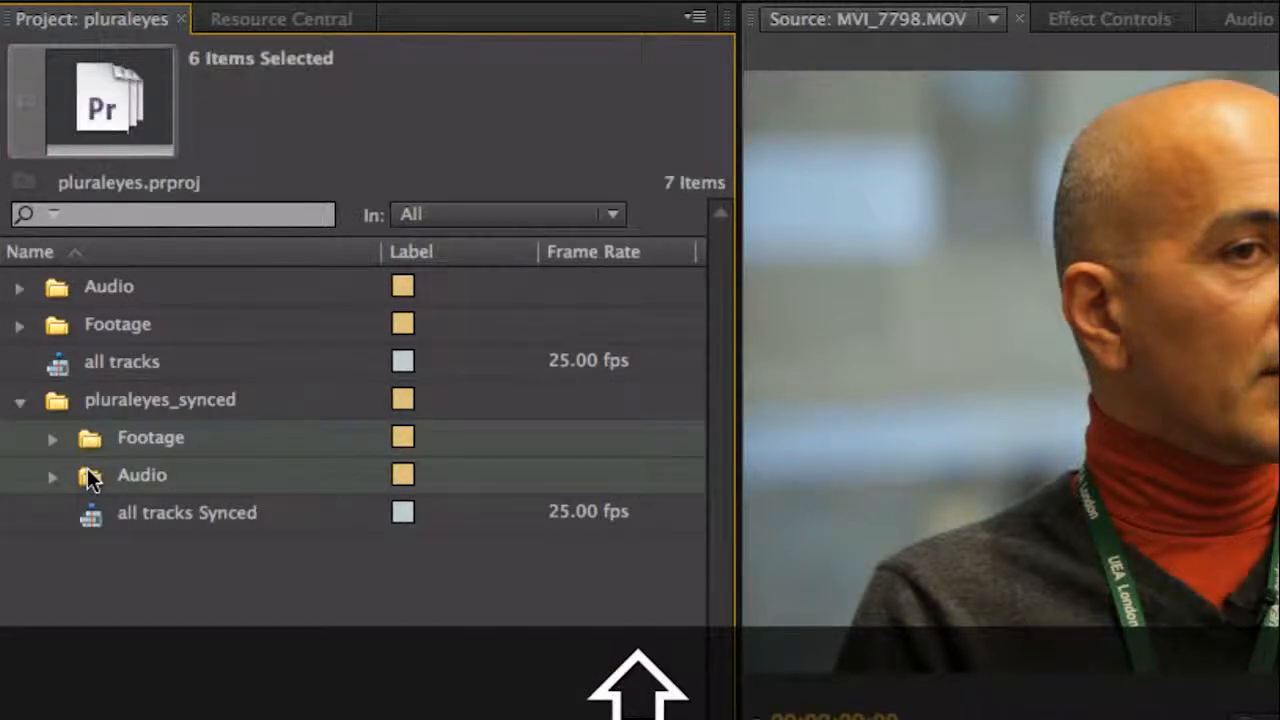
pyautogui.press('Delete')
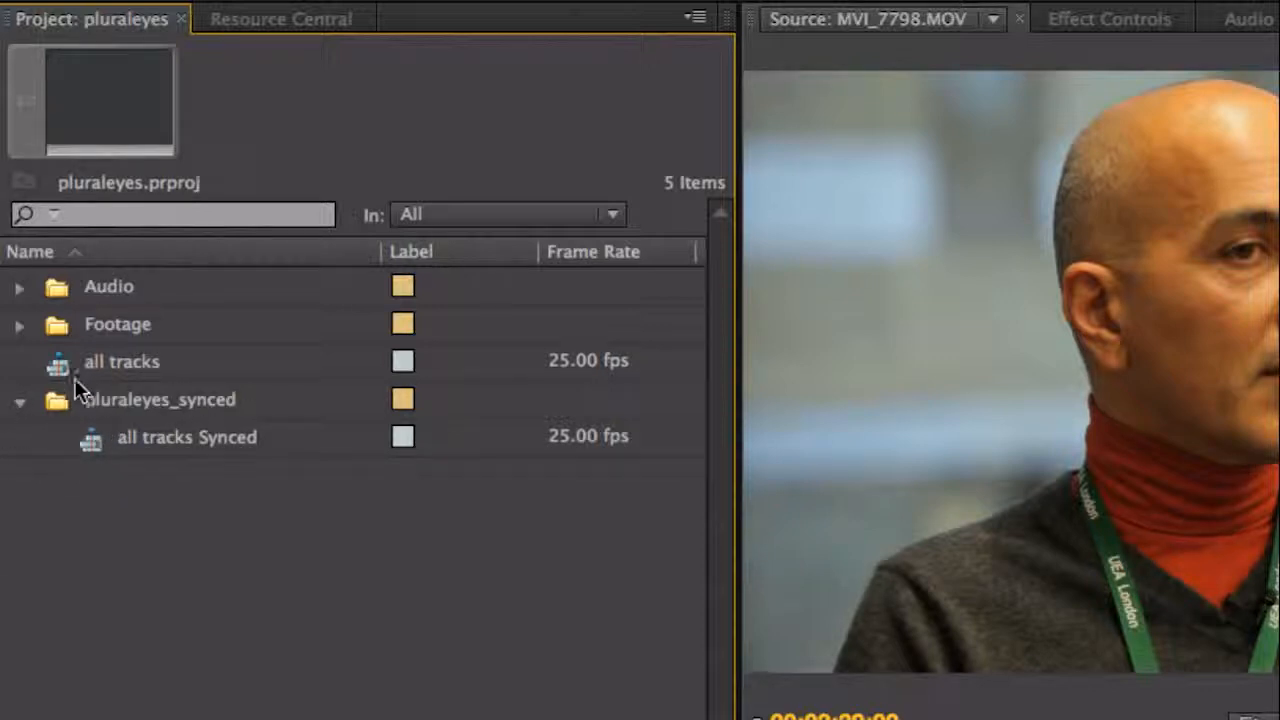
# Step: Move the all tracks Synced sequence out to the project's root level and delete the empty pluraleyes_synced bin
pyautogui.moveTo(93, 446); pyautogui.dragTo(46, 491)
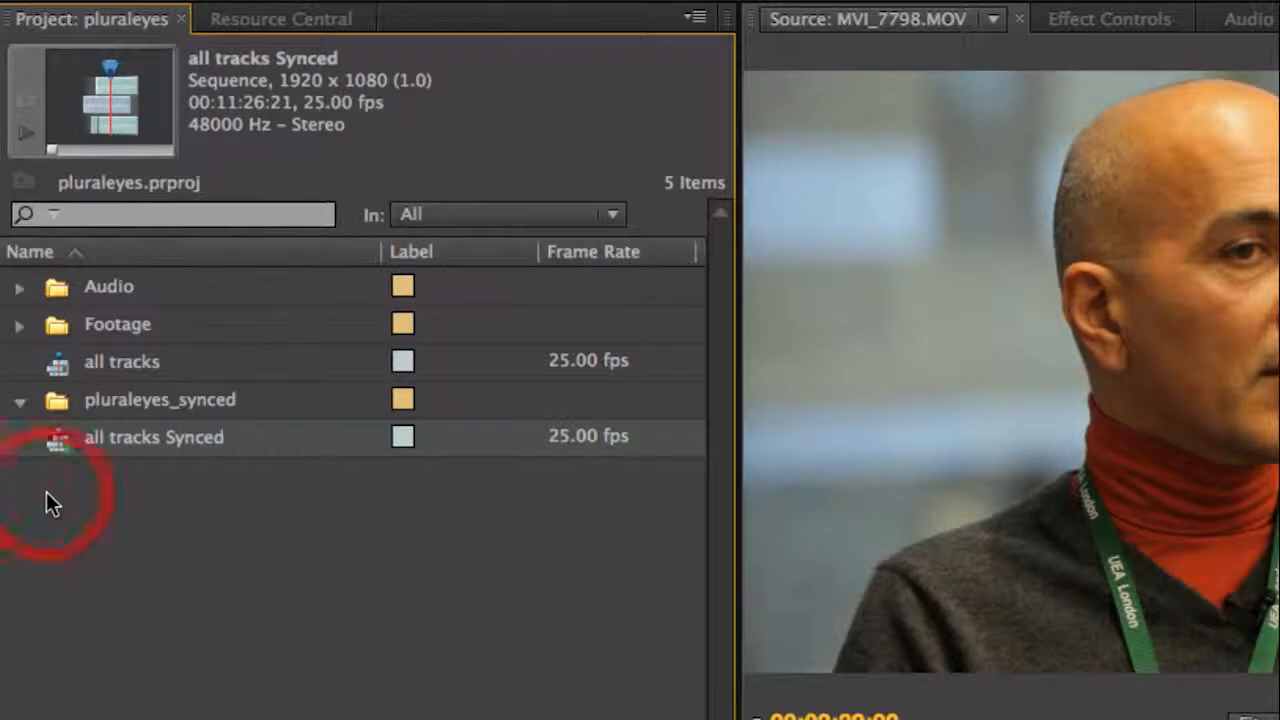
pyautogui.click(57, 397)
pyautogui.press('Delete')
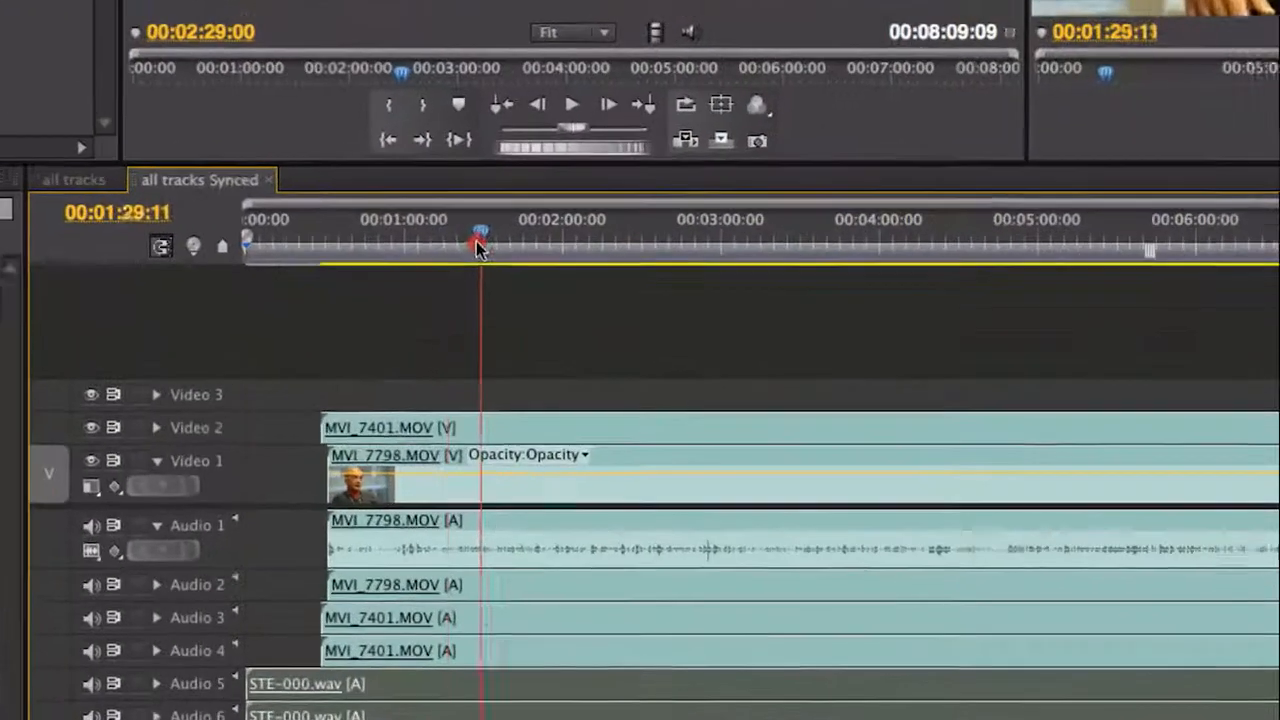
# Step: Cut the clips on all tracks of all tracks Synced at 00:01:15:13 and delete everything before the cut
pyautogui.moveTo(495, 441); pyautogui.dragTo(423, 442)
pyautogui.moveTo(334, 243); pyautogui.dragTo(378, 236)
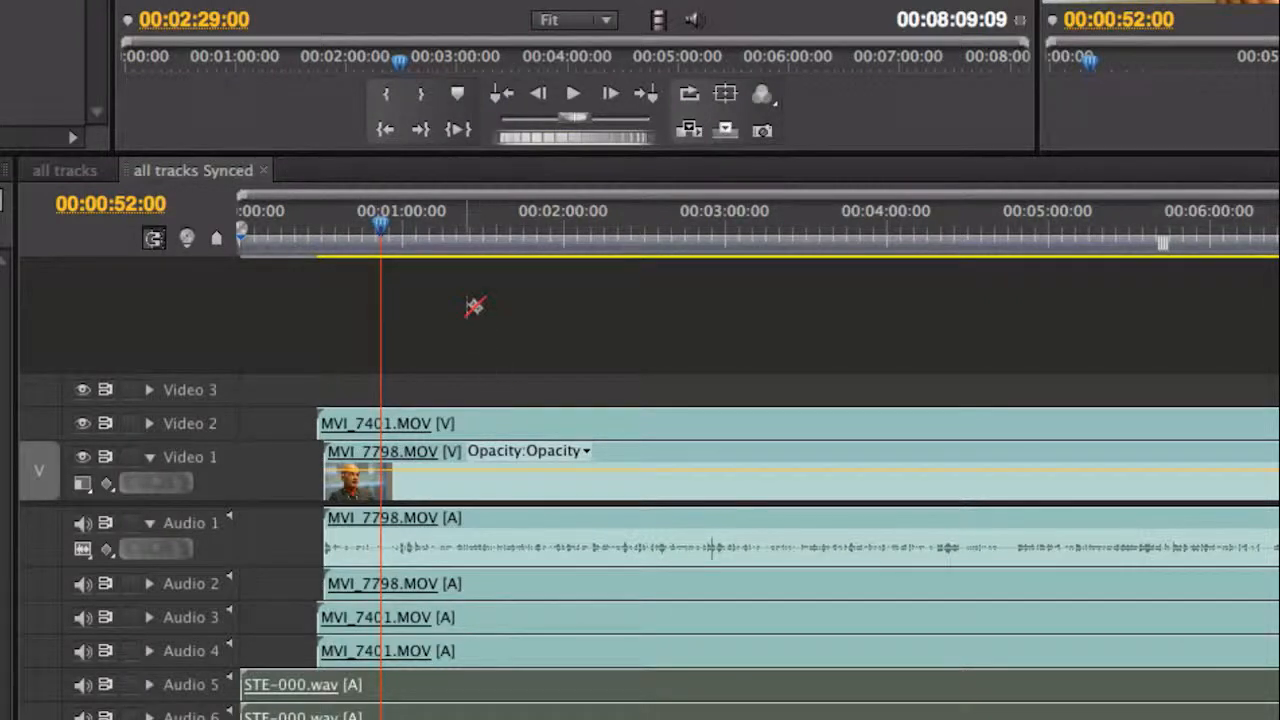
pyautogui.moveTo(375, 225); pyautogui.dragTo(443, 220)
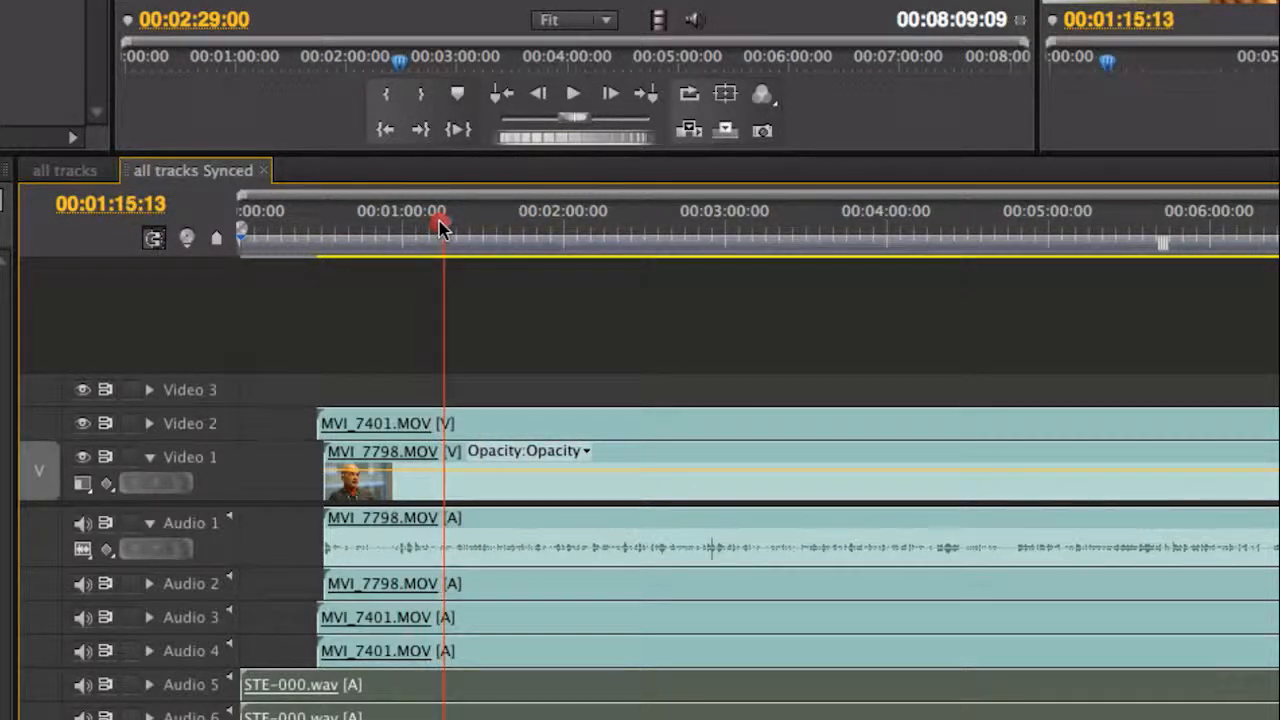
pyautogui.click(446, 412)
pyautogui.click(445, 480)
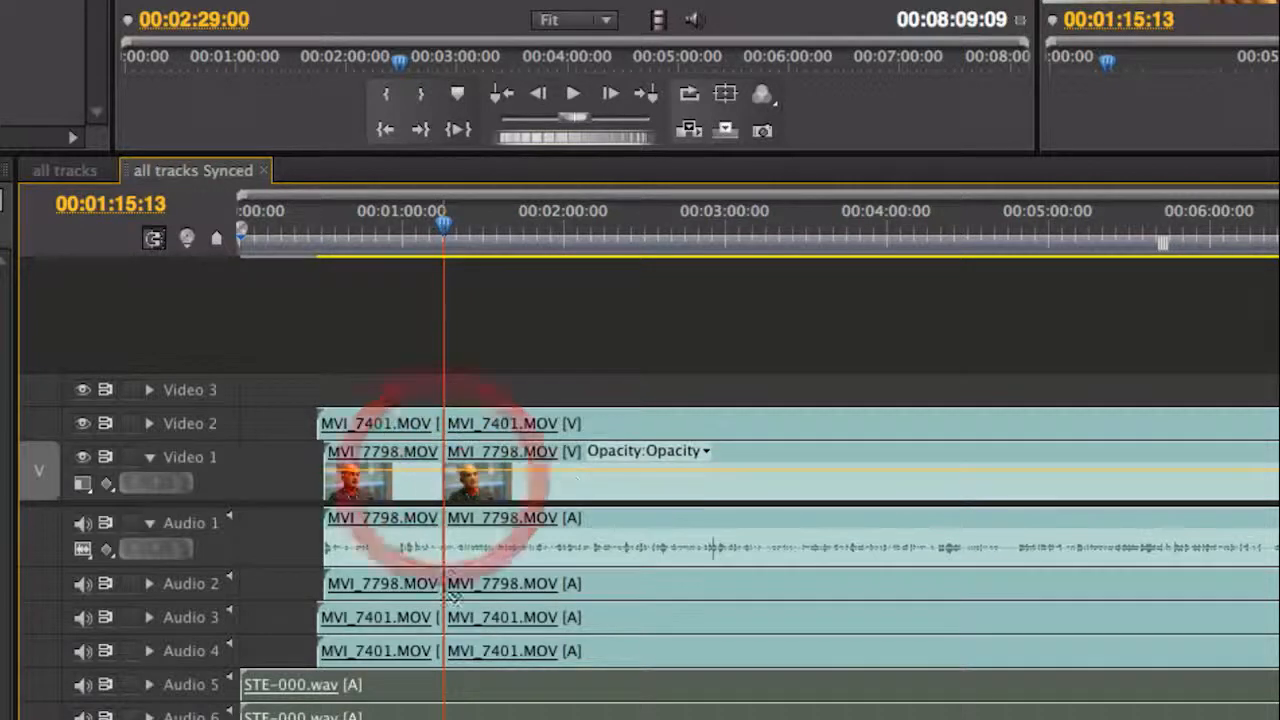
pyautogui.click(449, 685)
pyautogui.press('v')
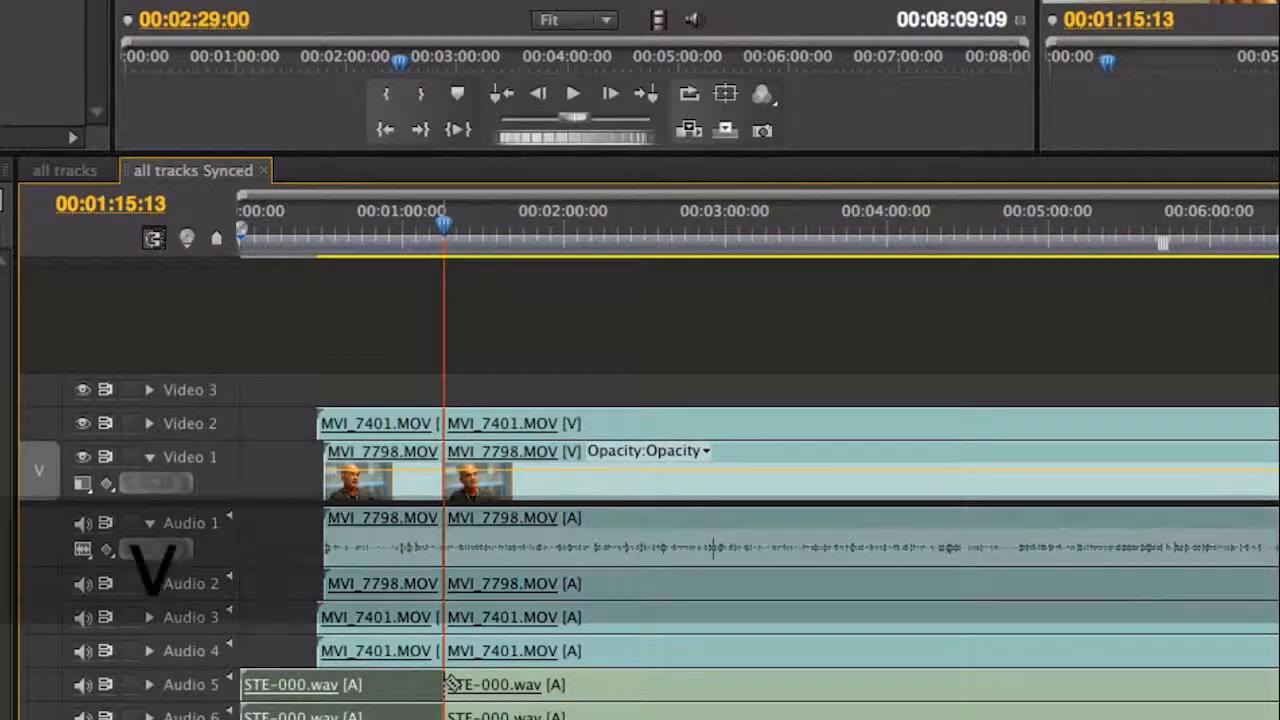
pyautogui.moveTo(324, 371); pyautogui.dragTo(380, 712)
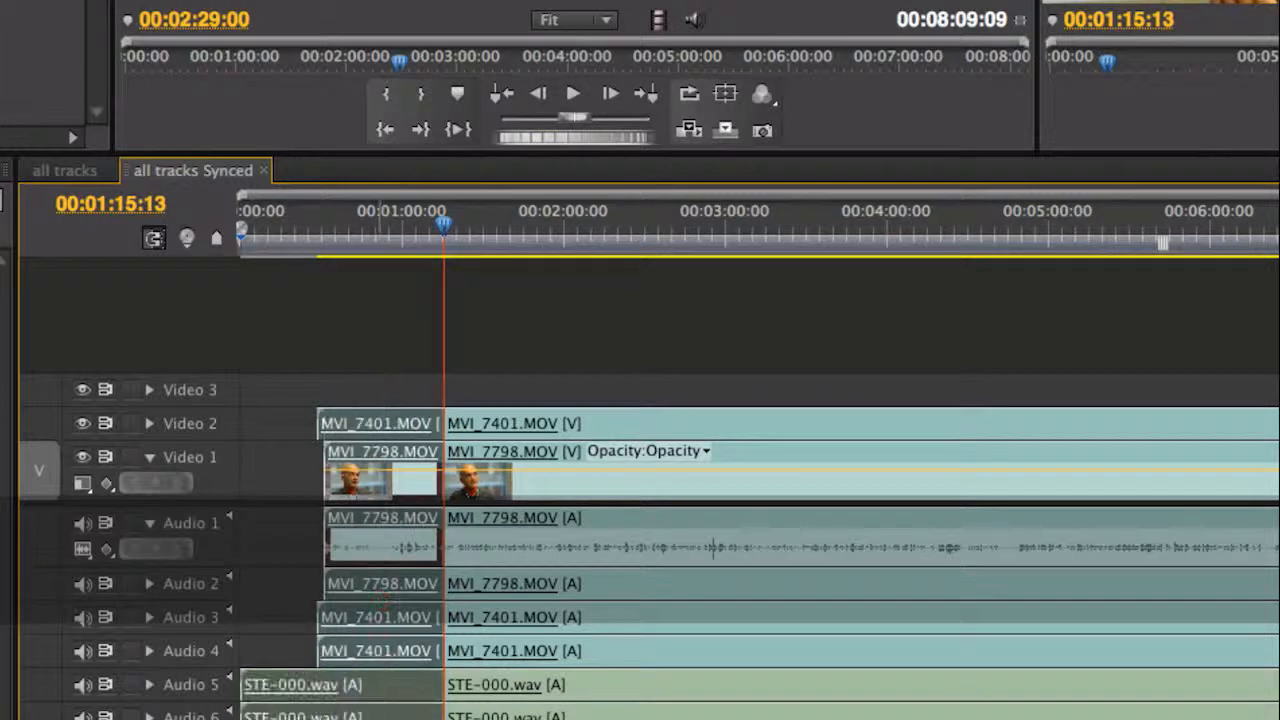
pyautogui.press('Delete')
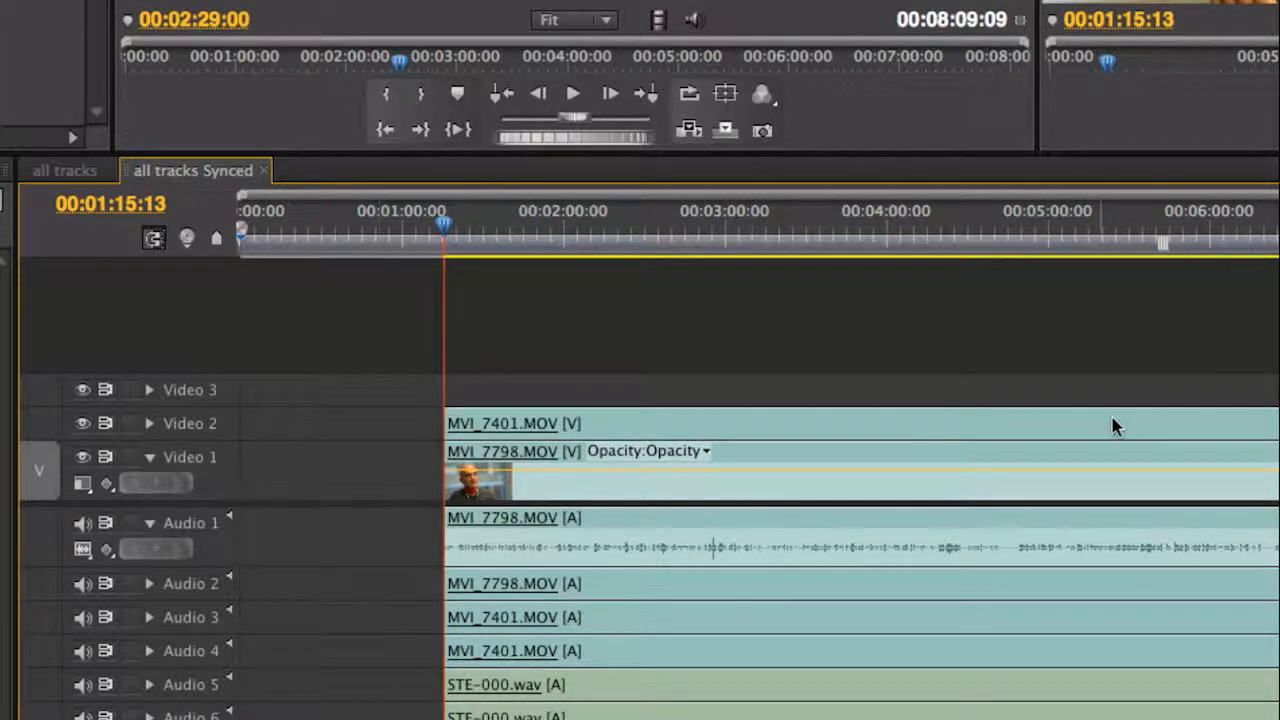
# Step: Select all remaining clips and move them together to the start of the all tracks Synced sequence
pyautogui.moveTo(1145, 360); pyautogui.dragTo(975, 695)
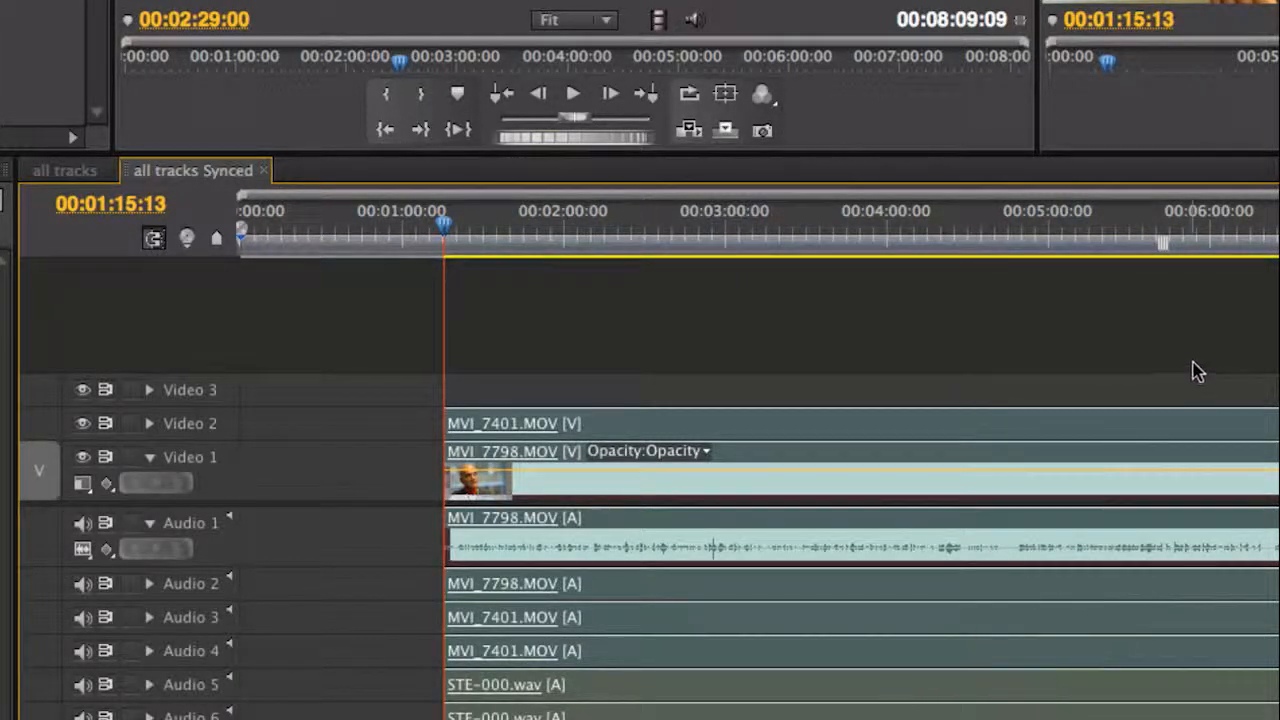
# Step: Cut the clips on all tracks at 00:07:21:13 and delete everything after the cut
pyautogui.moveTo(1144, 415); pyautogui.dragTo(998, 408)
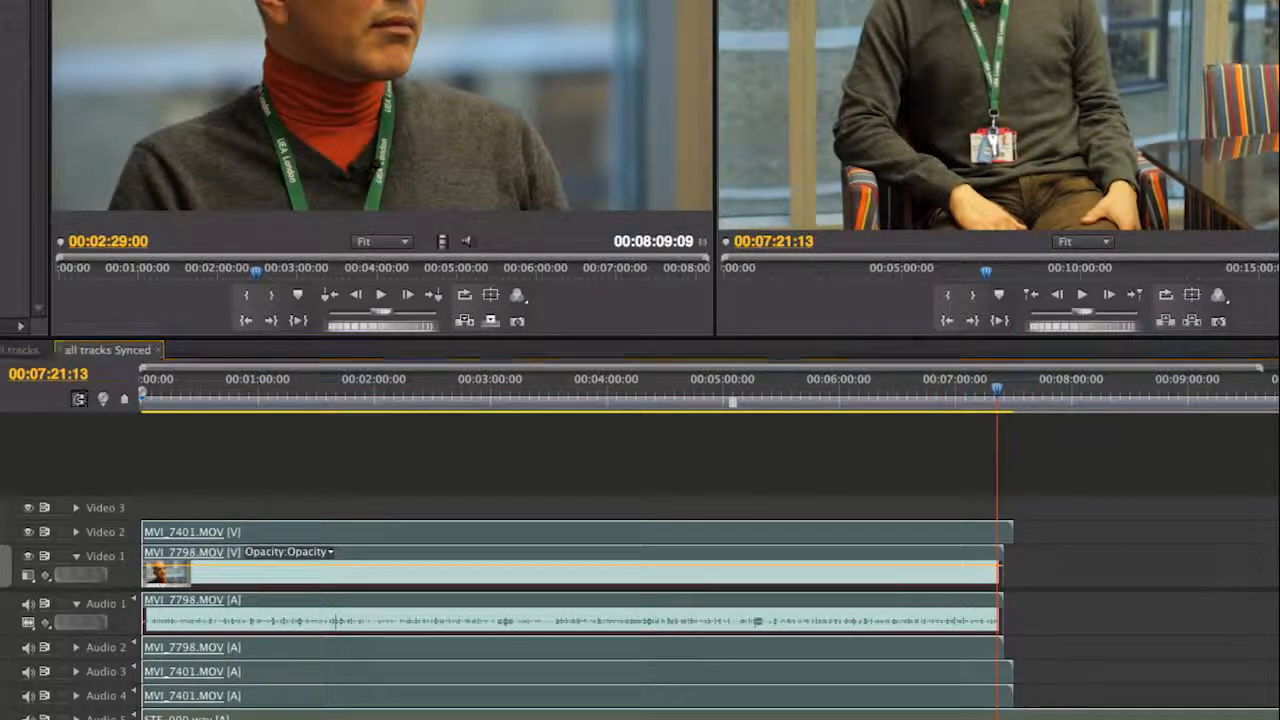
pyautogui.click(999, 527)
pyautogui.click(999, 569)
pyautogui.click(999, 715)
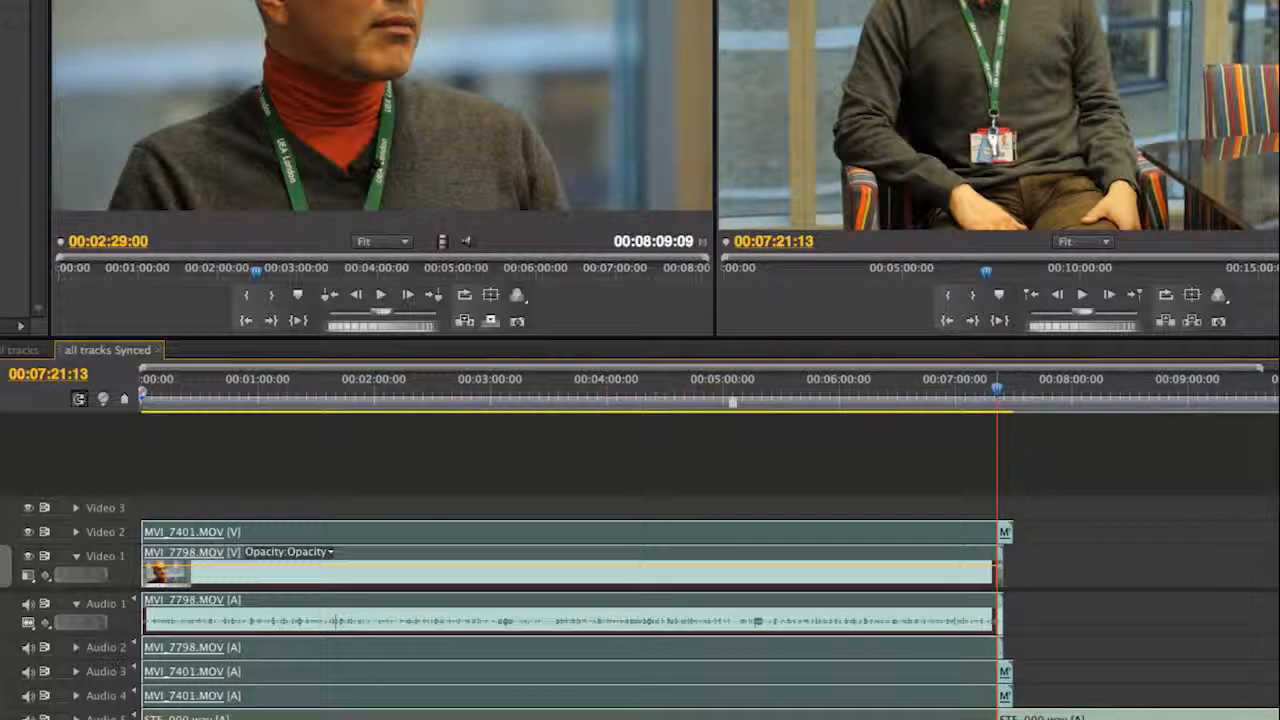
pyautogui.press('v')
pyautogui.moveTo(1205, 508); pyautogui.dragTo(1004, 719)
pyautogui.press('Delete')
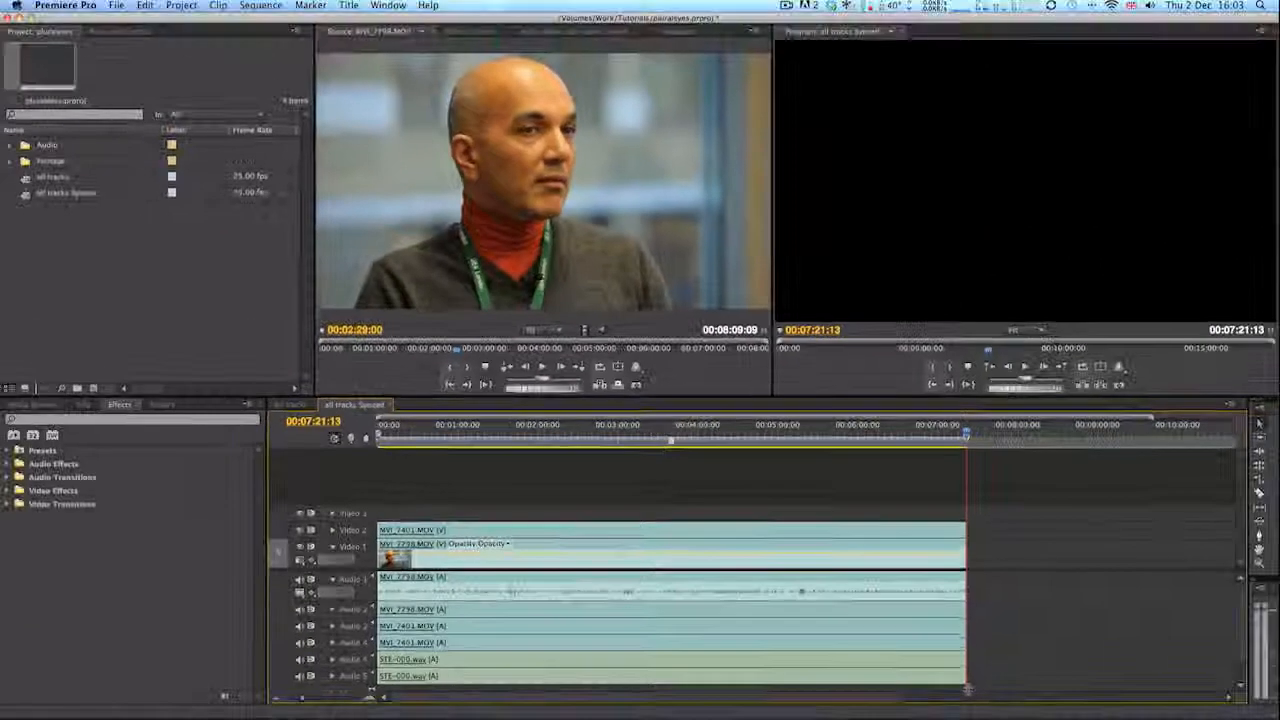
# Step: Move the playhead to 00:02:40:13 and mute the MVI_7401.MOV sound on tracks Audio 3 and Audio 4
pyautogui.click(592, 444)
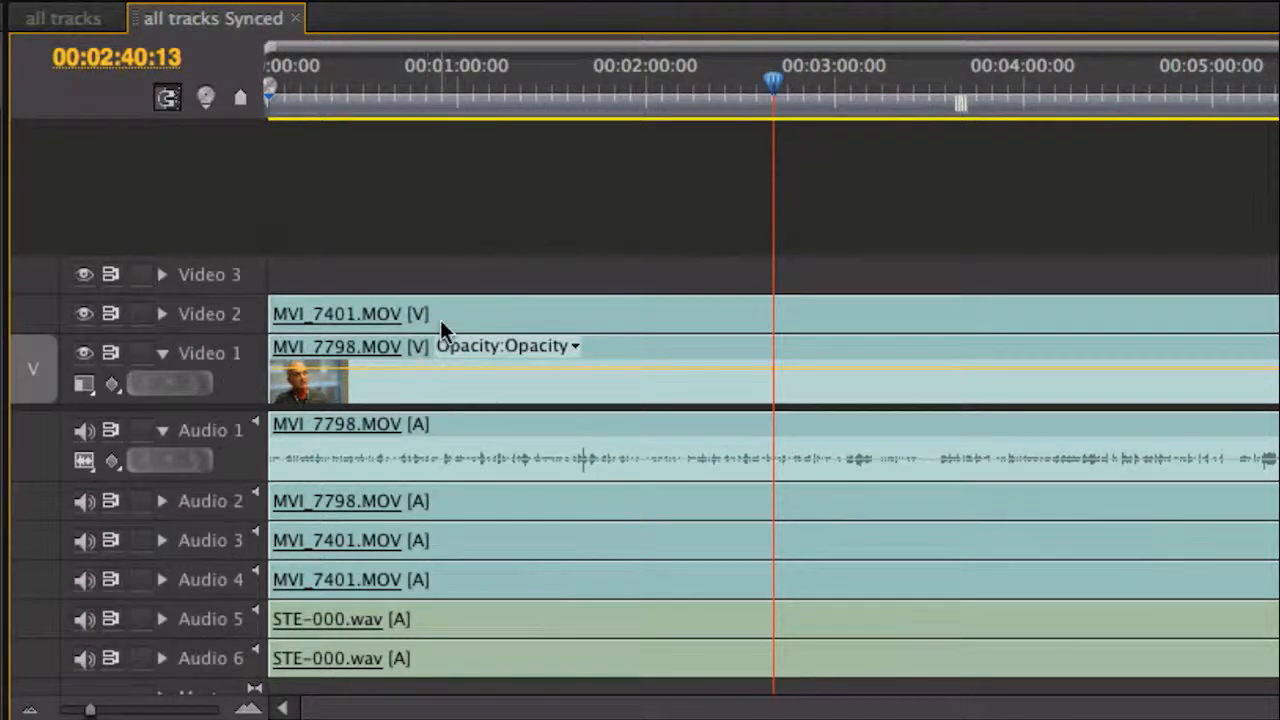
pyautogui.click(440, 319)
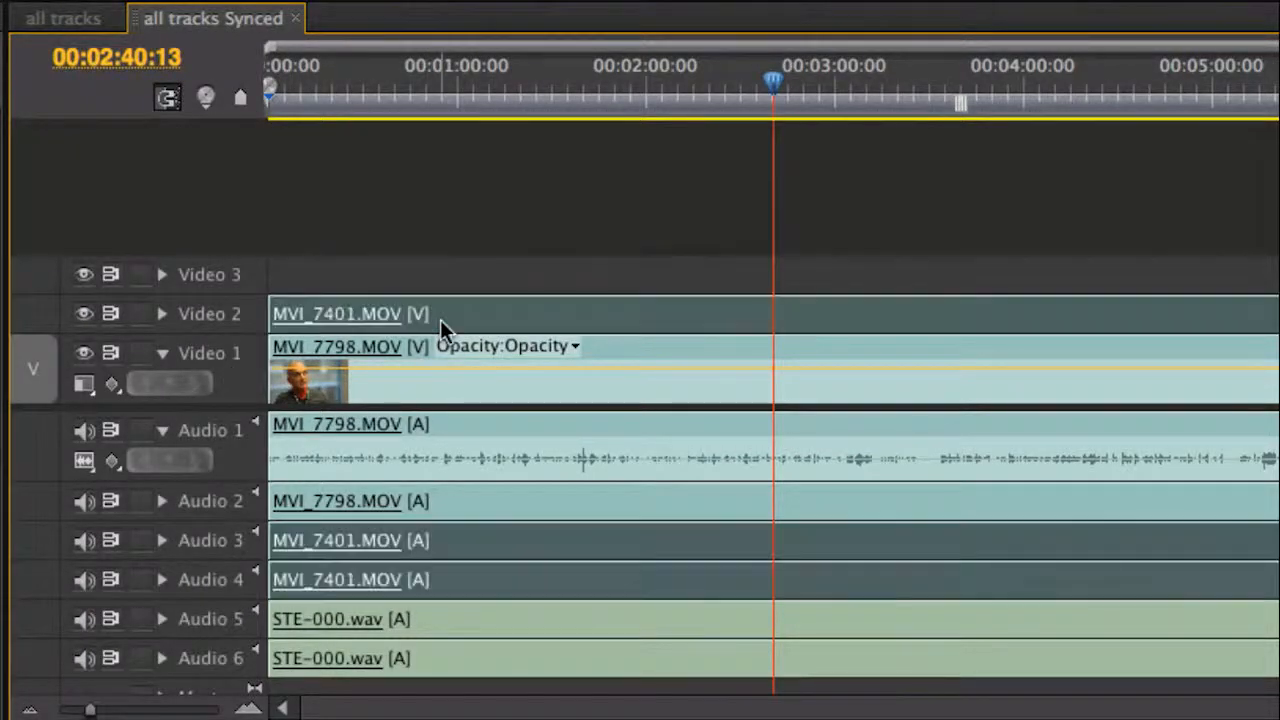
pyautogui.click(82, 540)
pyautogui.click(84, 580)
# Step: Mute the MVI_7798.MOV sound on tracks Audio 1 and Audio 2
pyautogui.click(562, 352)
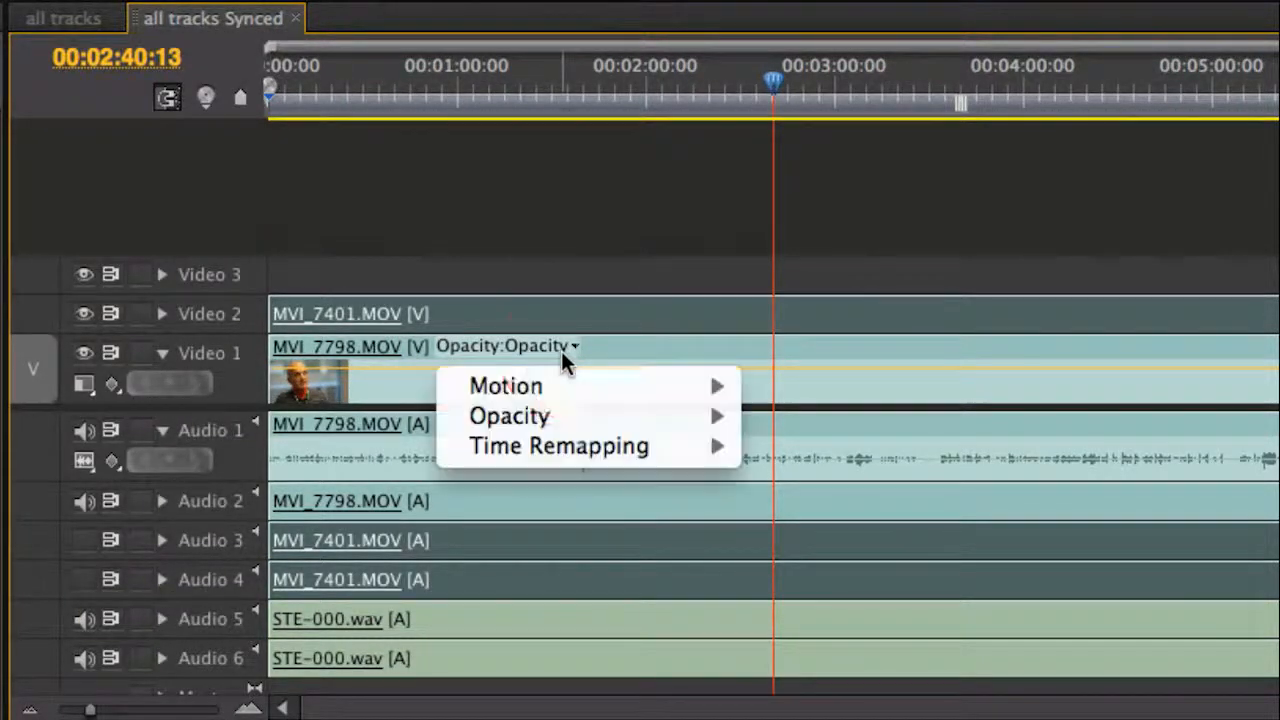
pyautogui.click(940, 371)
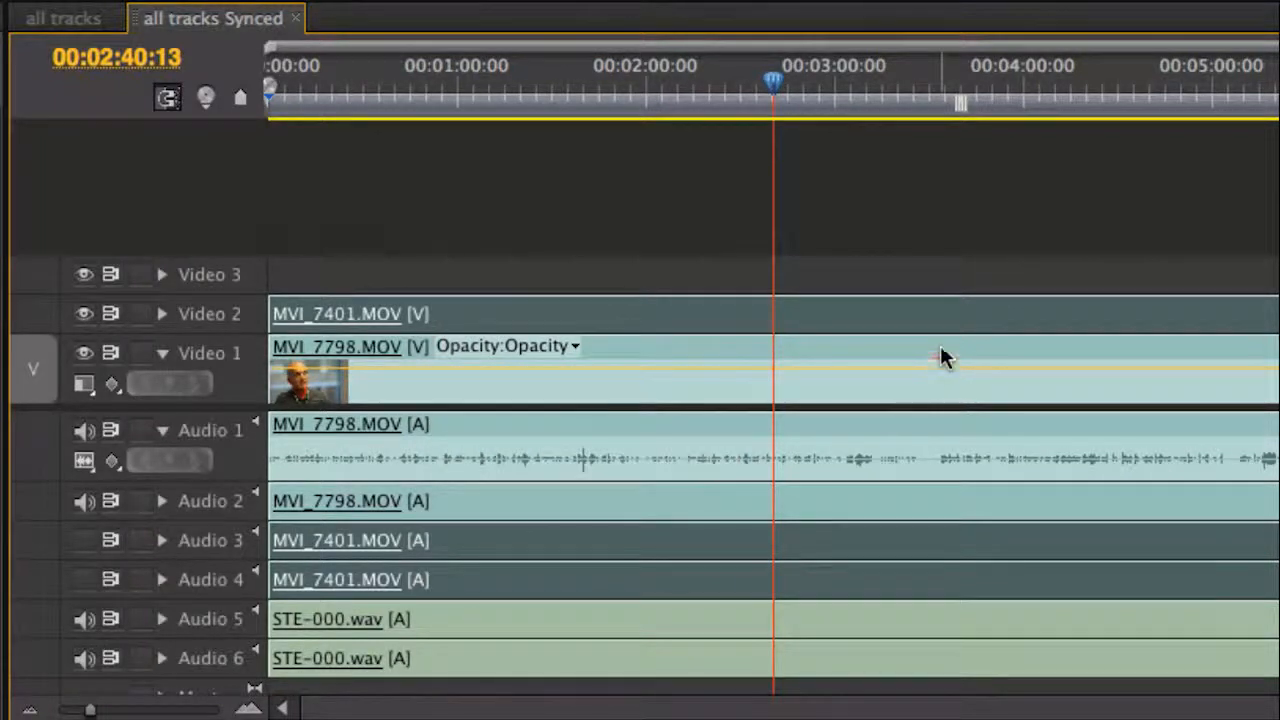
pyautogui.click(940, 347)
pyautogui.click(83, 432)
pyautogui.click(81, 499)
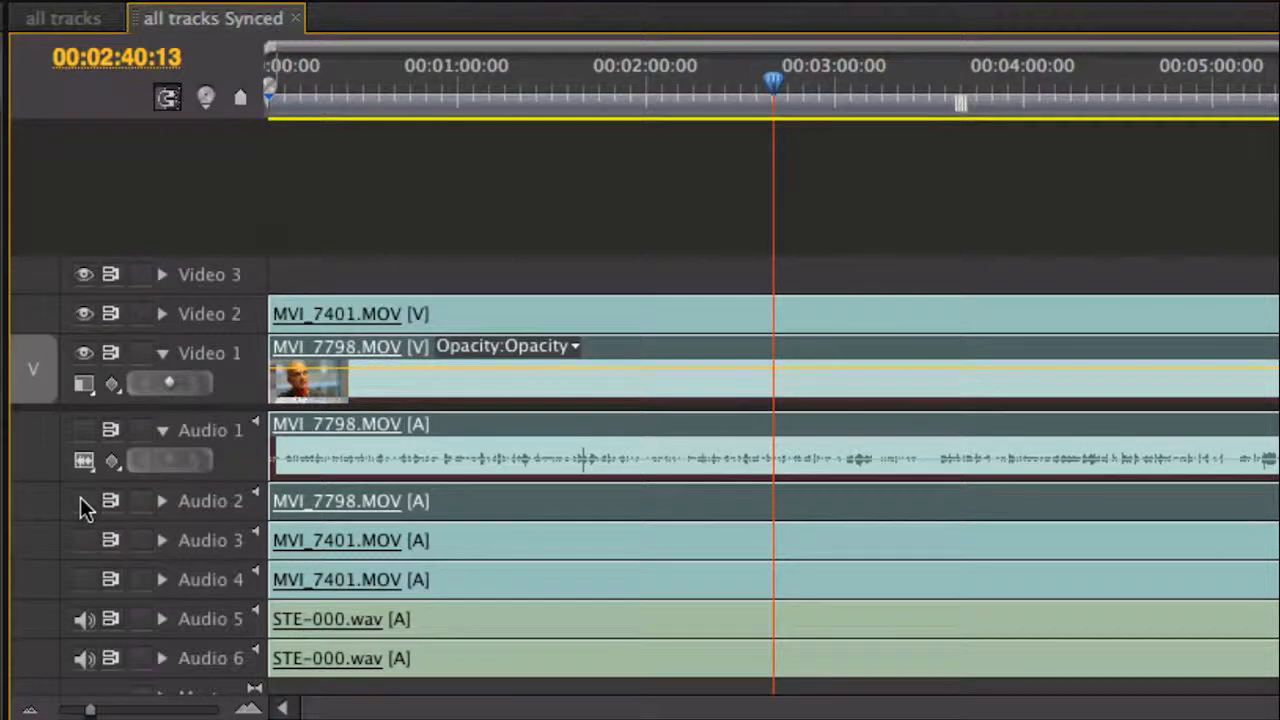
# Step: Select the STE-000.wav audio and play the sequence from about 1:30 to check the recorder sound
pyautogui.click(610, 612)
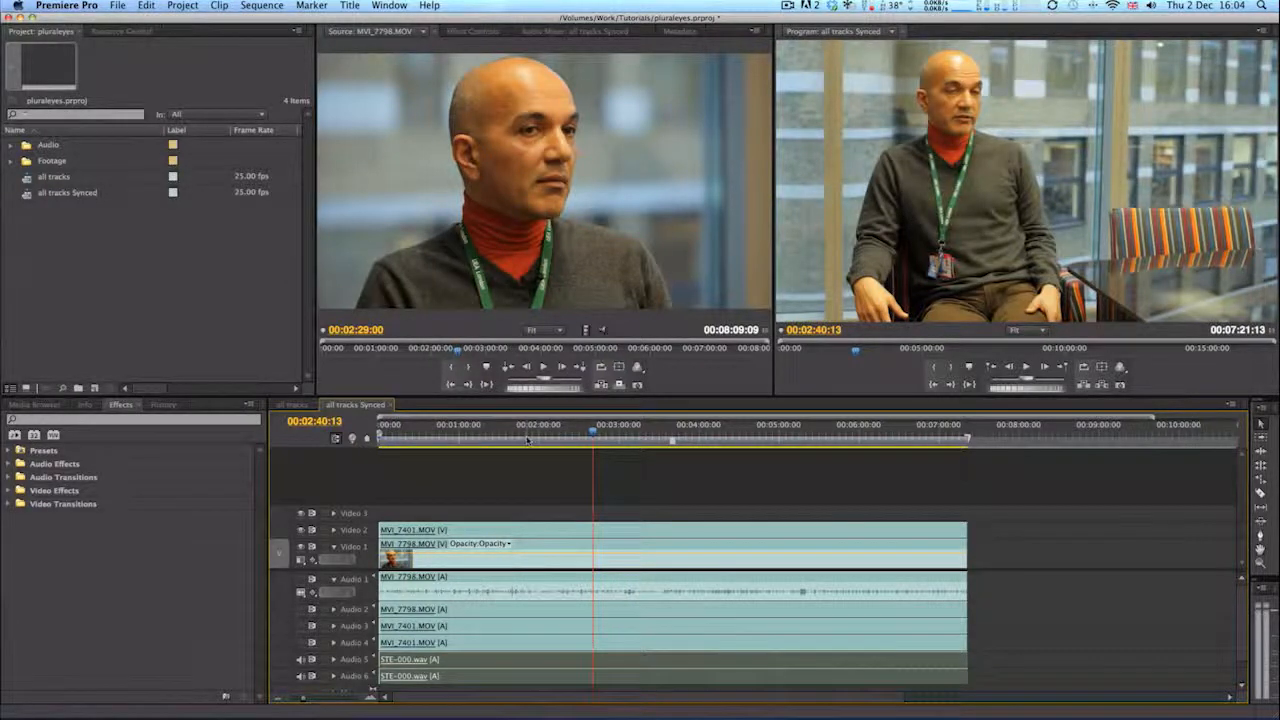
pyautogui.click(500, 442)
pyautogui.press('space')
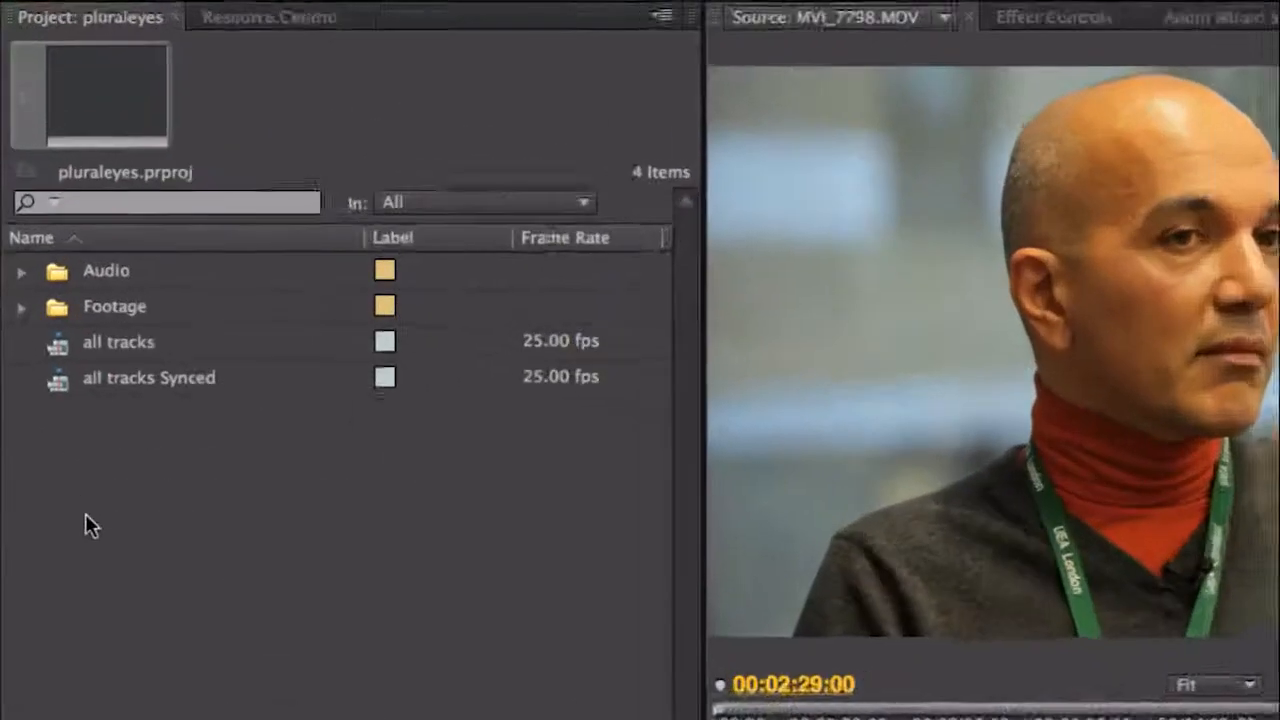
# Step: Create a new sequence named multicam with the DSLR 1080p25 preset
pyautogui.rightClick(38, 255)
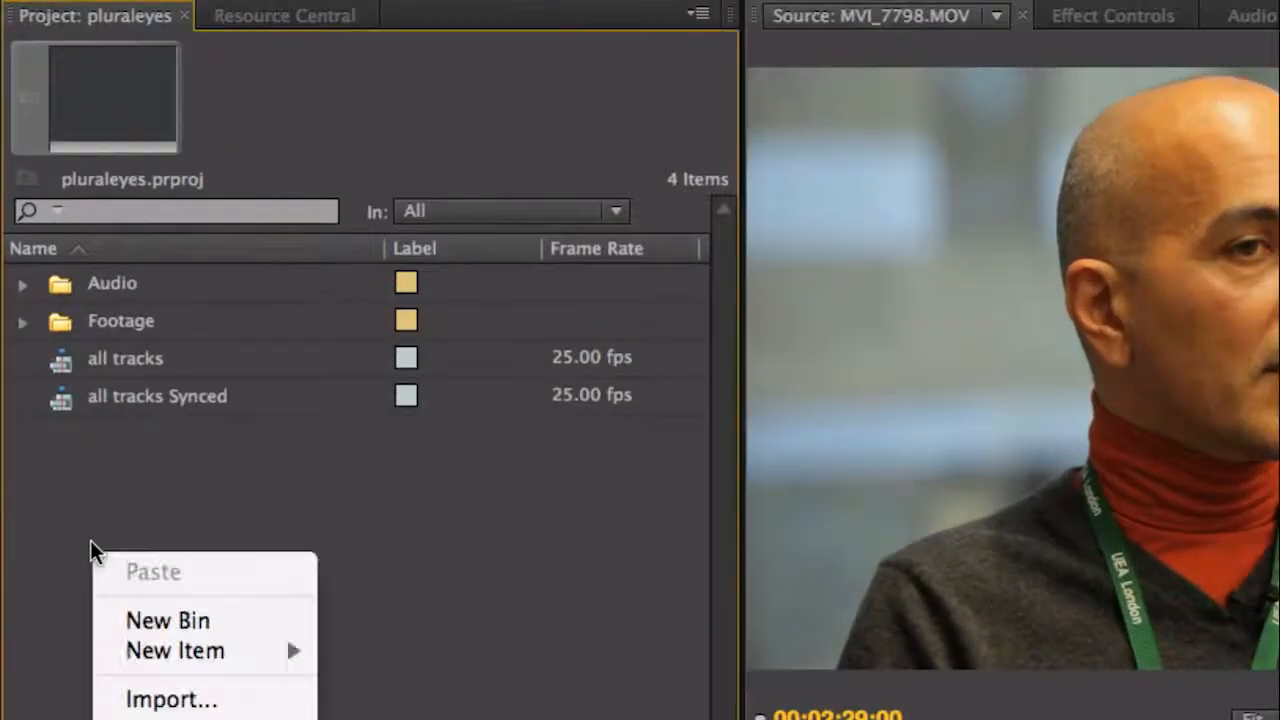
pyautogui.moveTo(150, 650)
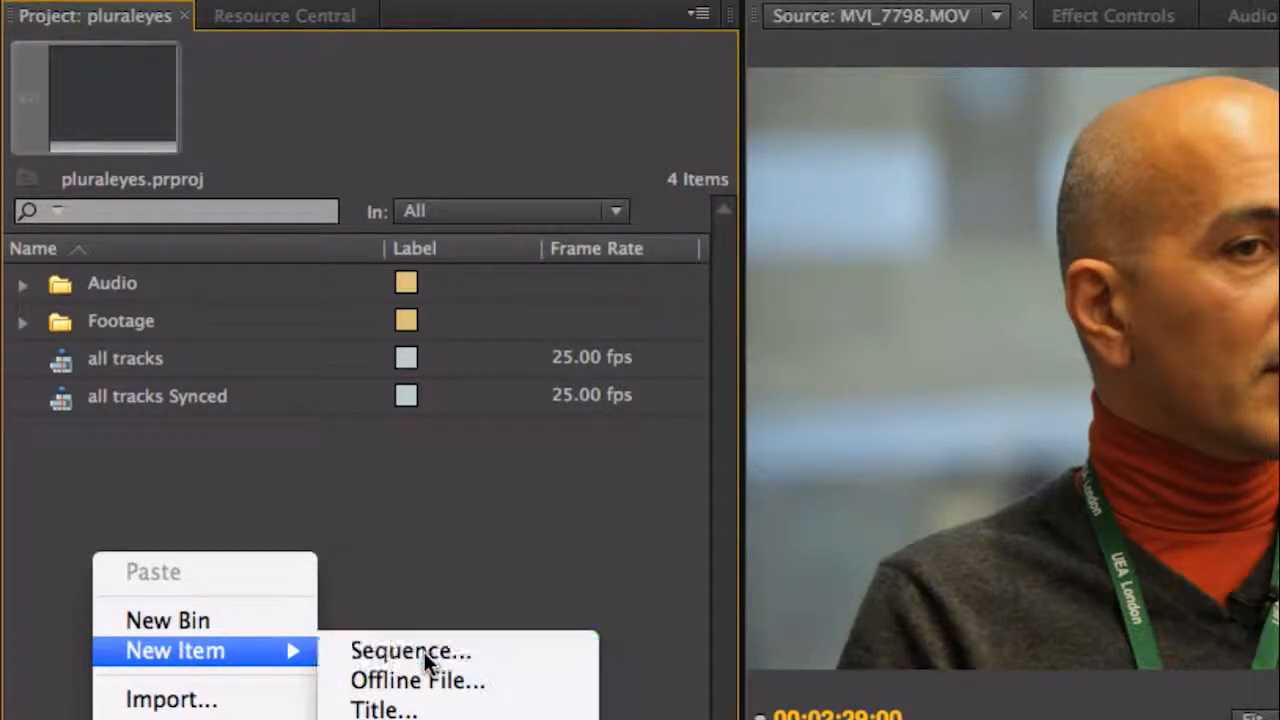
pyautogui.click(424, 652)
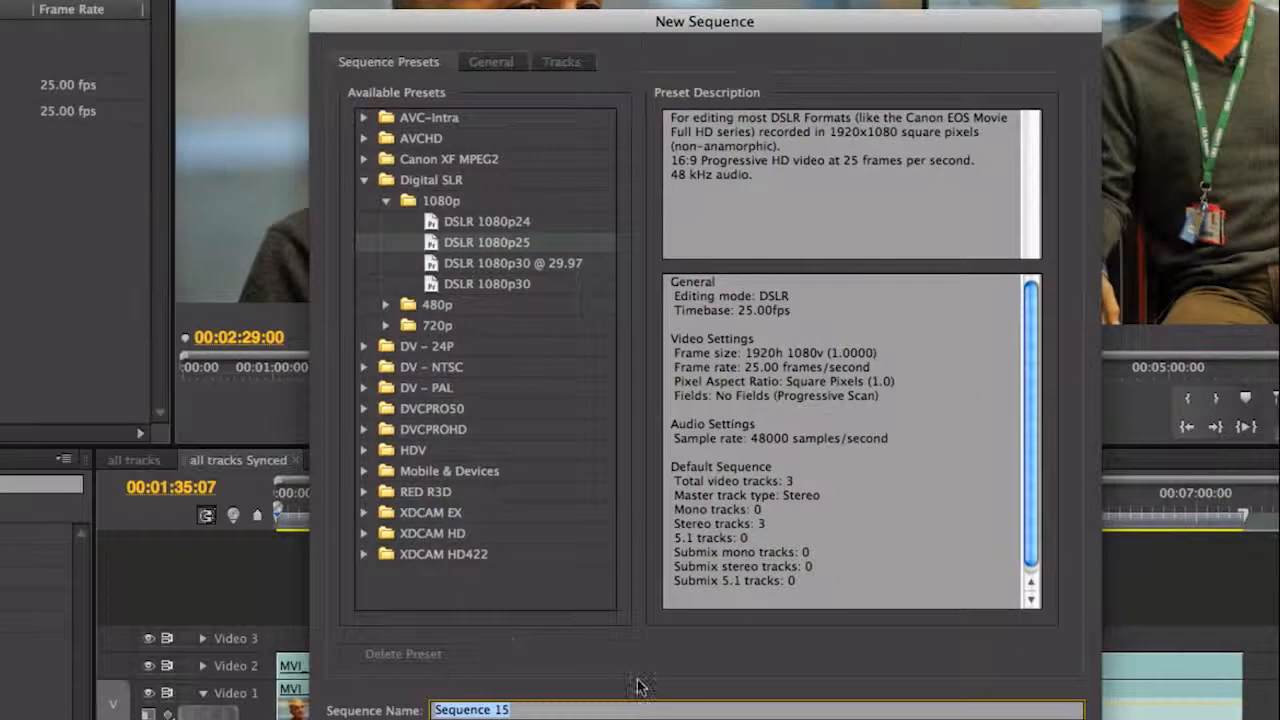
pyautogui.write('multic')
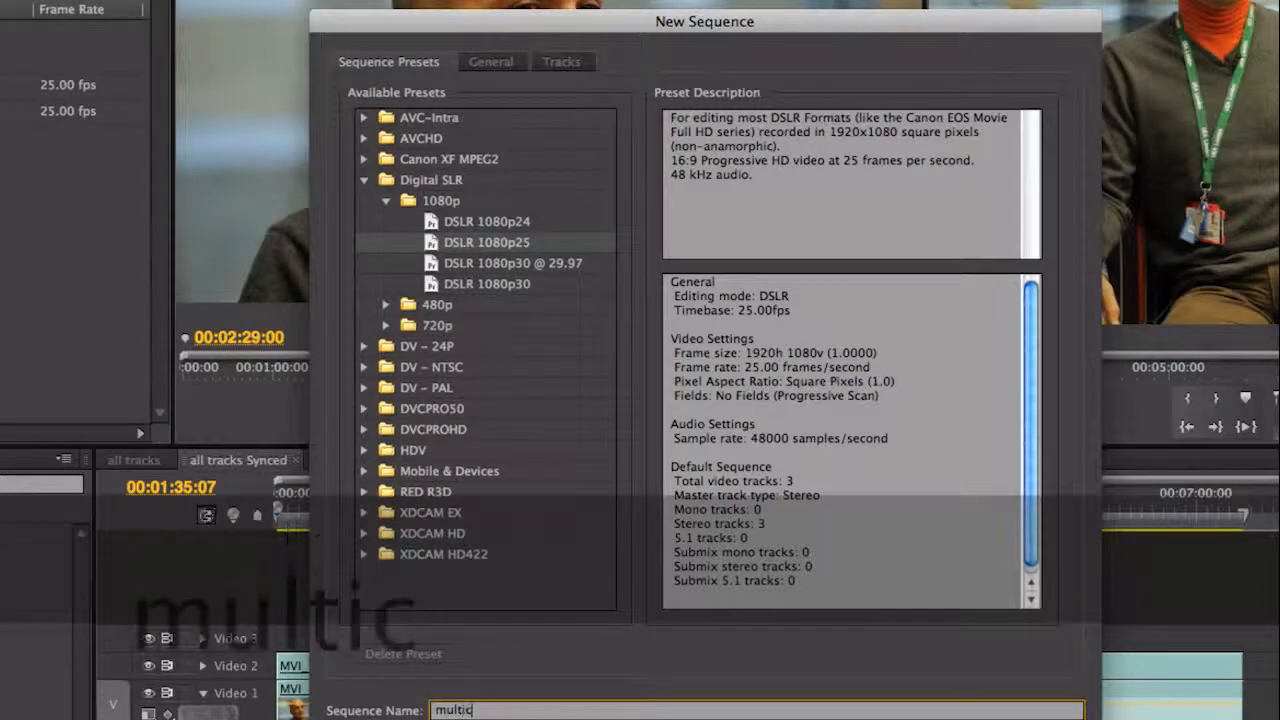
pyautogui.write('am')
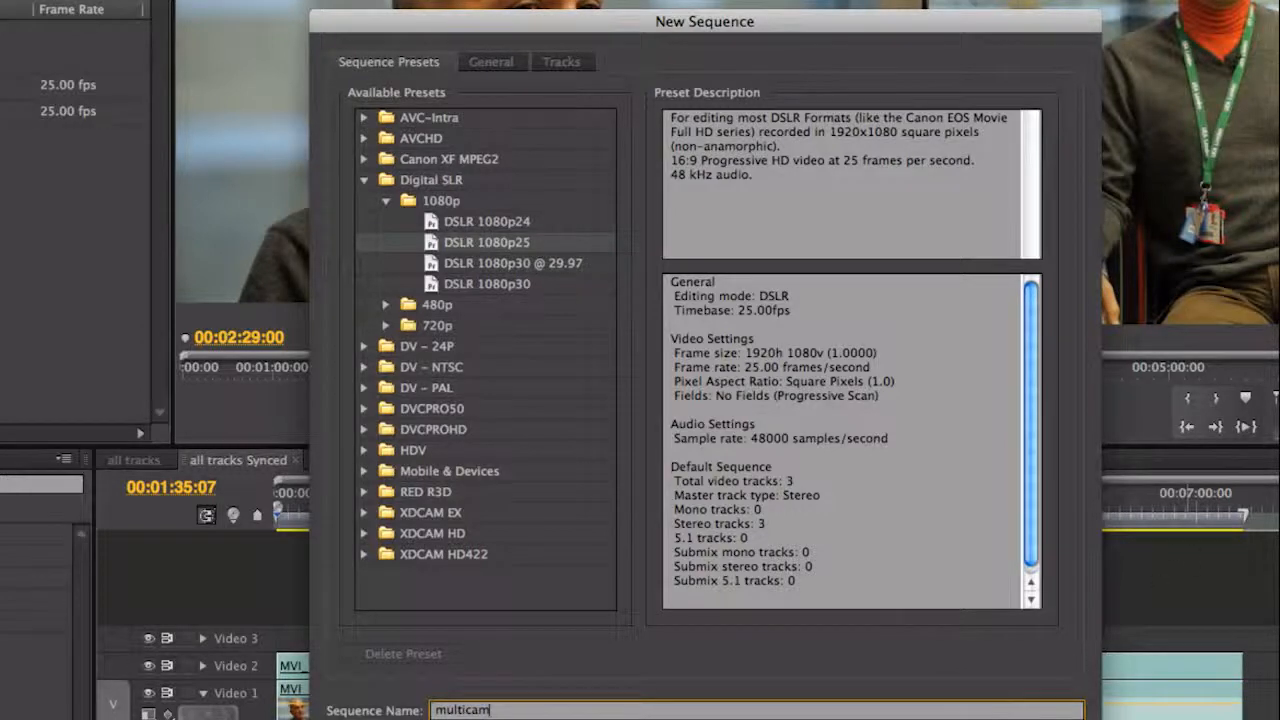
pyautogui.press('Return')
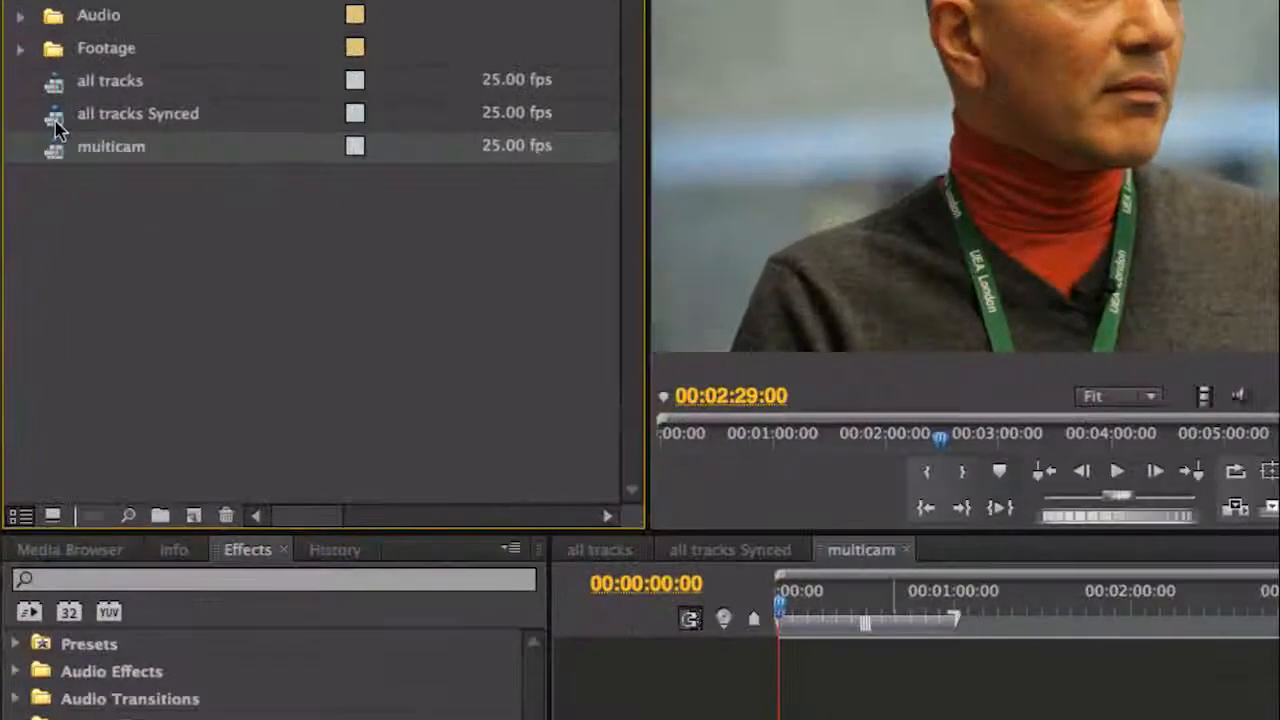
# Step: Nest the all tracks Synced sequence on Video 1 and Audio 1 at the start of multicam
pyautogui.click(29, 217)
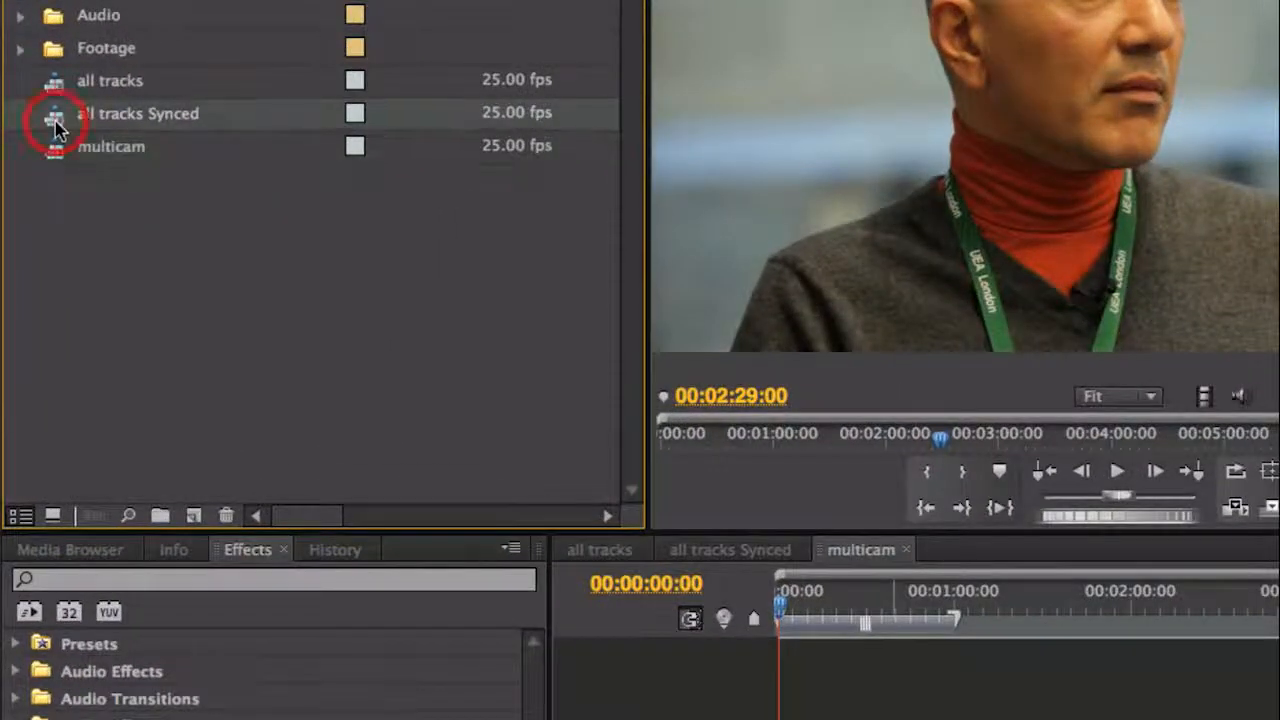
pyautogui.moveTo(55, 118); pyautogui.dragTo(783, 719)
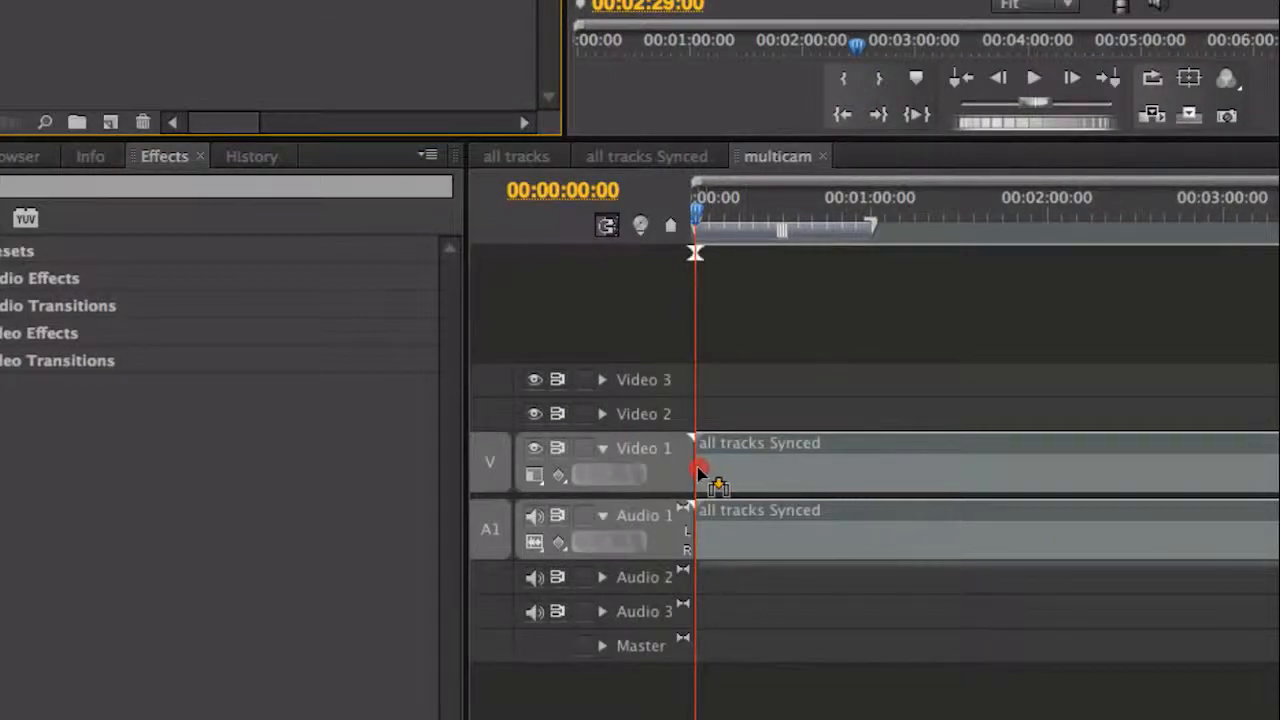
pyautogui.moveTo(699, 472); pyautogui.dragTo(700, 470)
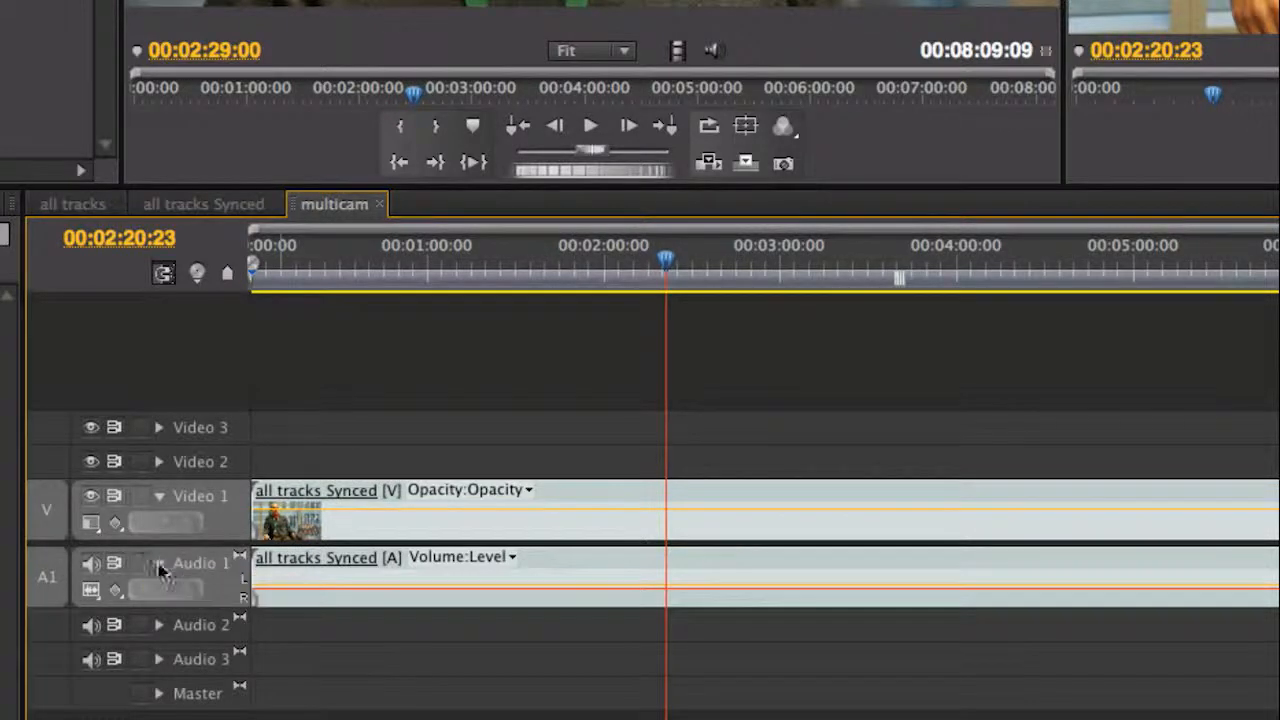
# Step: Lock the Audio 1 track of the multicam sequence and play the sequence from 00:02:20:23
pyautogui.click(138, 566)
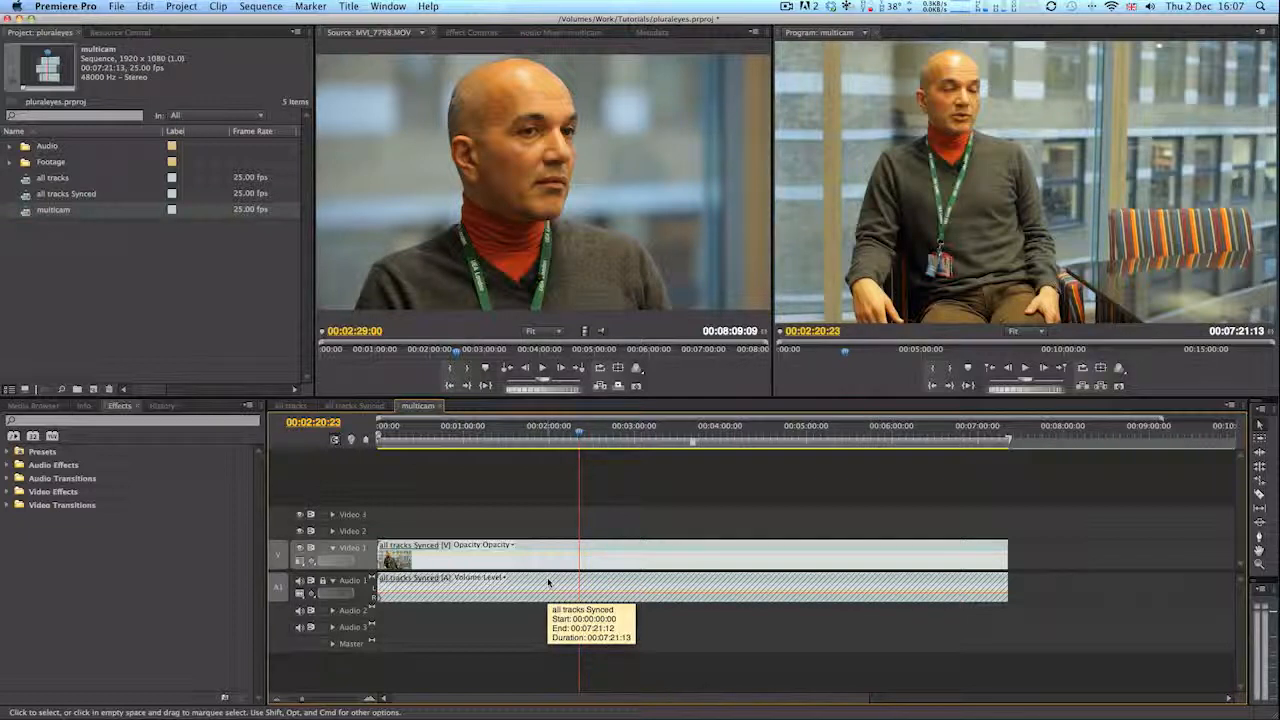
pyautogui.press('space')
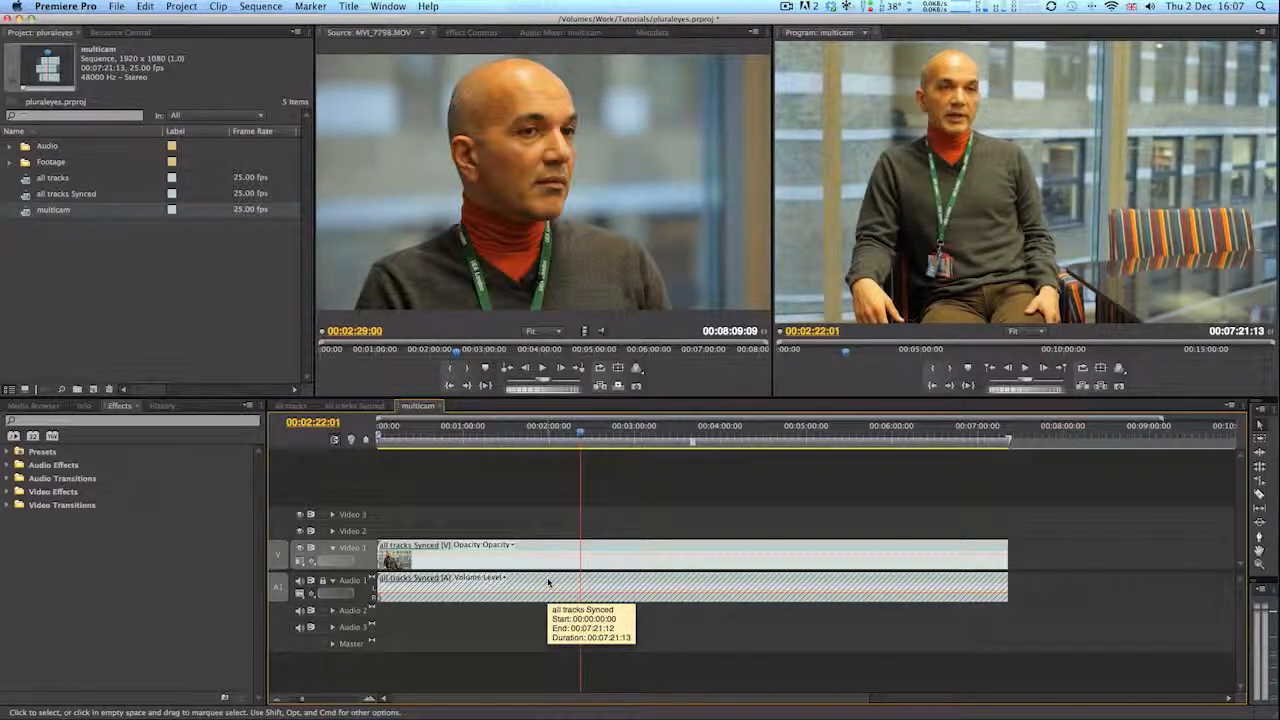
# Step: Enable multi-camera on the nested all tracks Synced video clip on Video 1 of the multicam sequence
pyautogui.rightClick(619, 550)
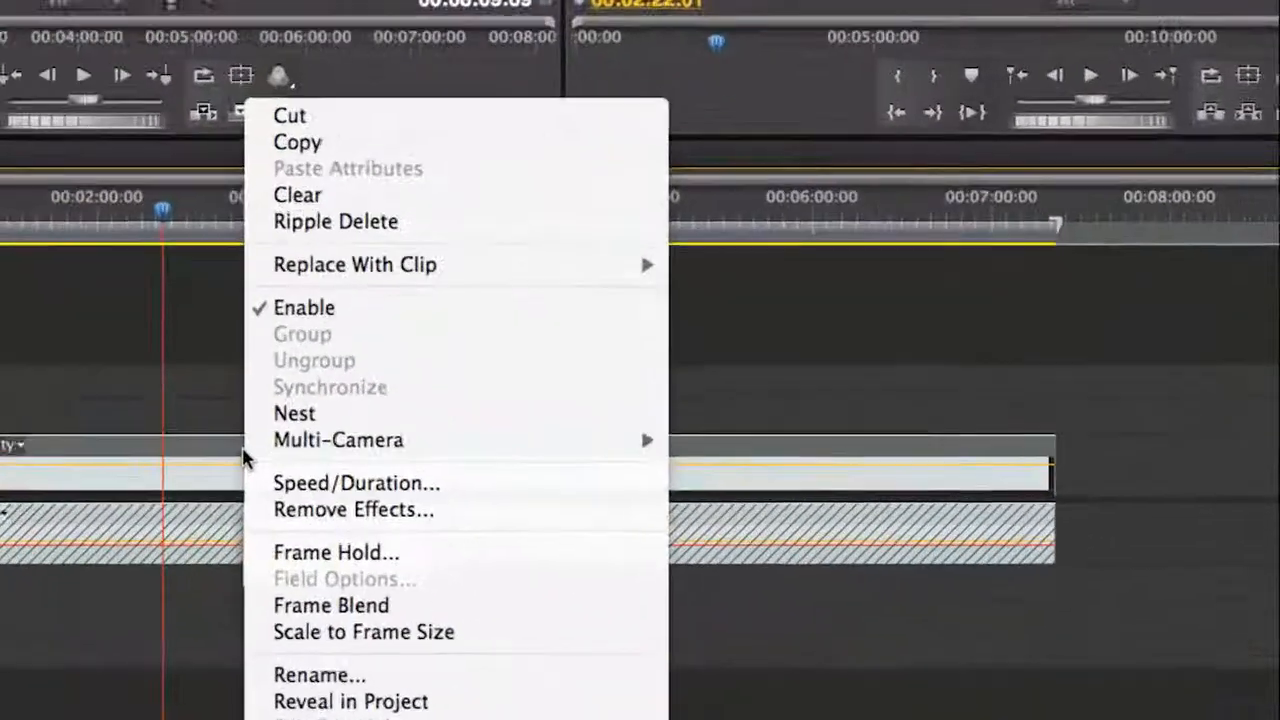
pyautogui.moveTo(650, 542)
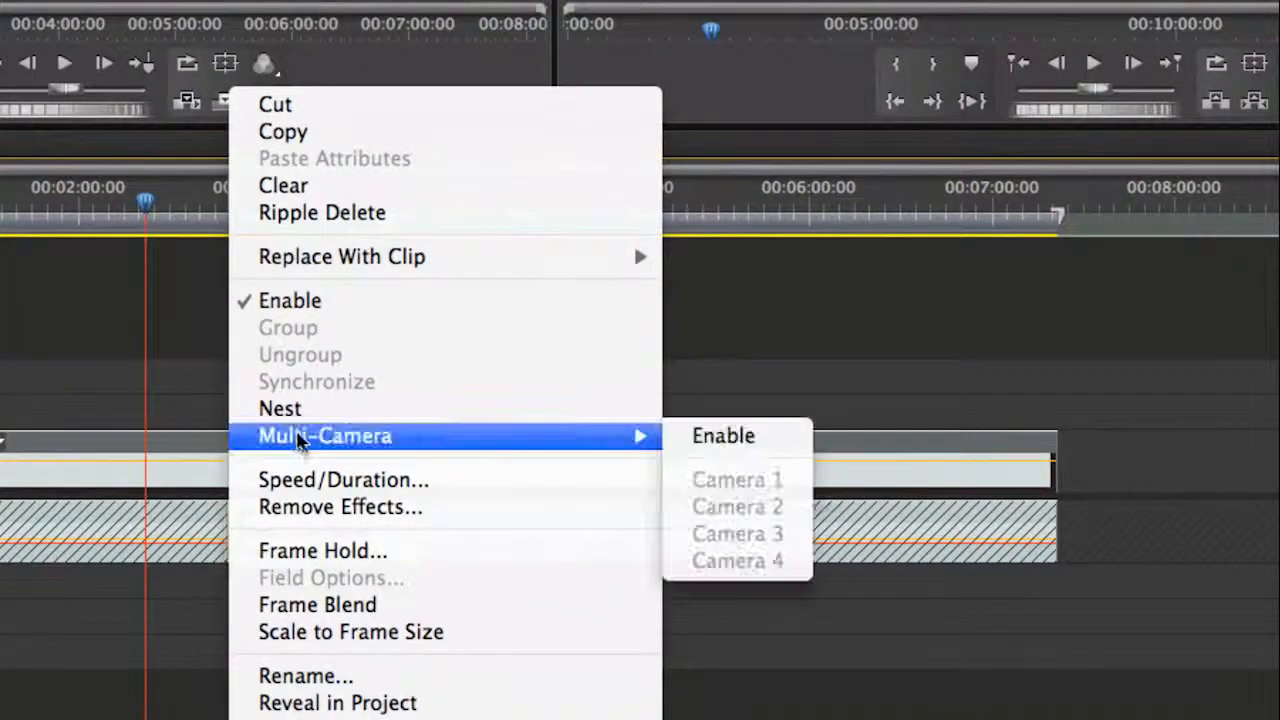
pyautogui.click(746, 443)
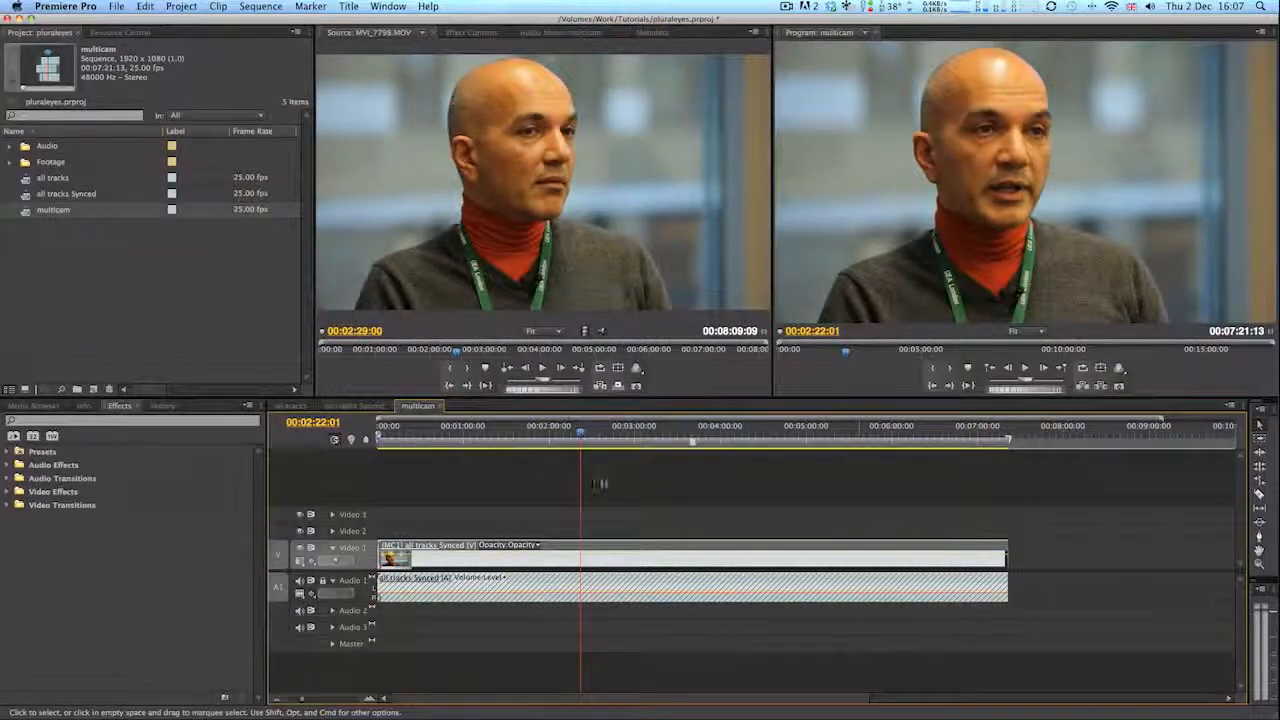
# Step: Open the nested multi-camera clip in the source monitor and play it from about 00:02:22 to view both angles
pyautogui.doubleClick(595, 556)
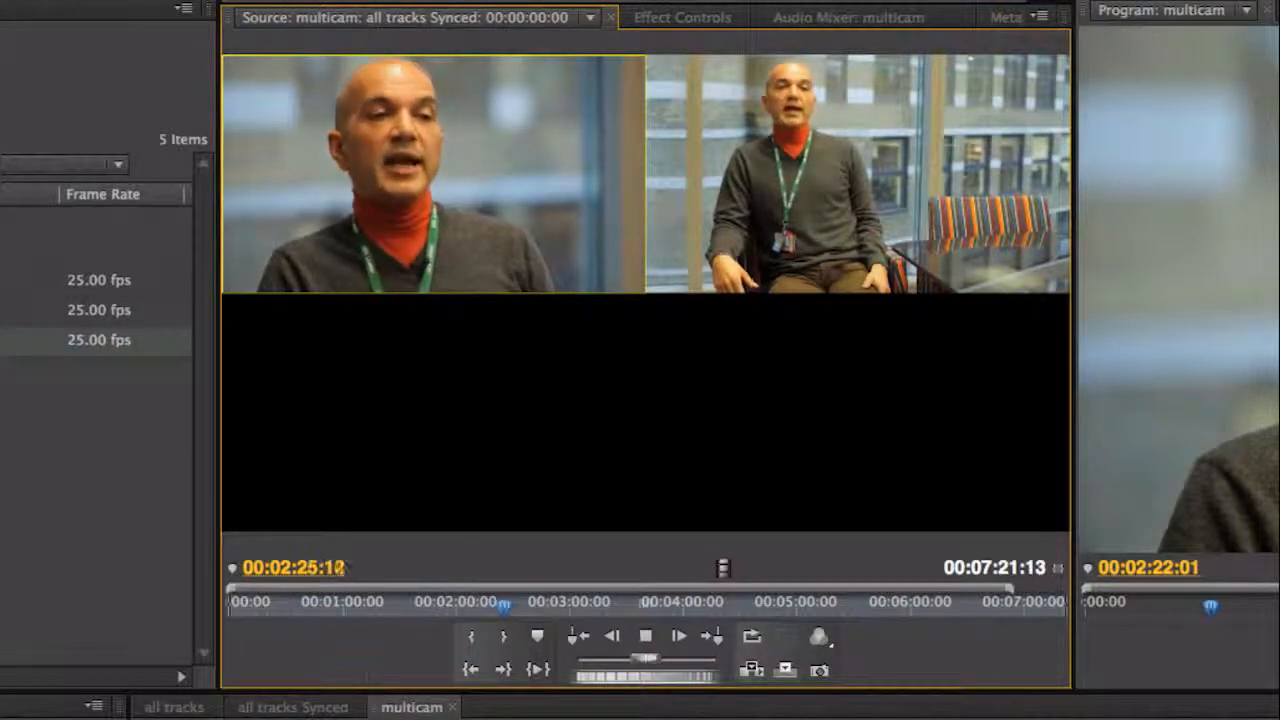
pyautogui.press('space')
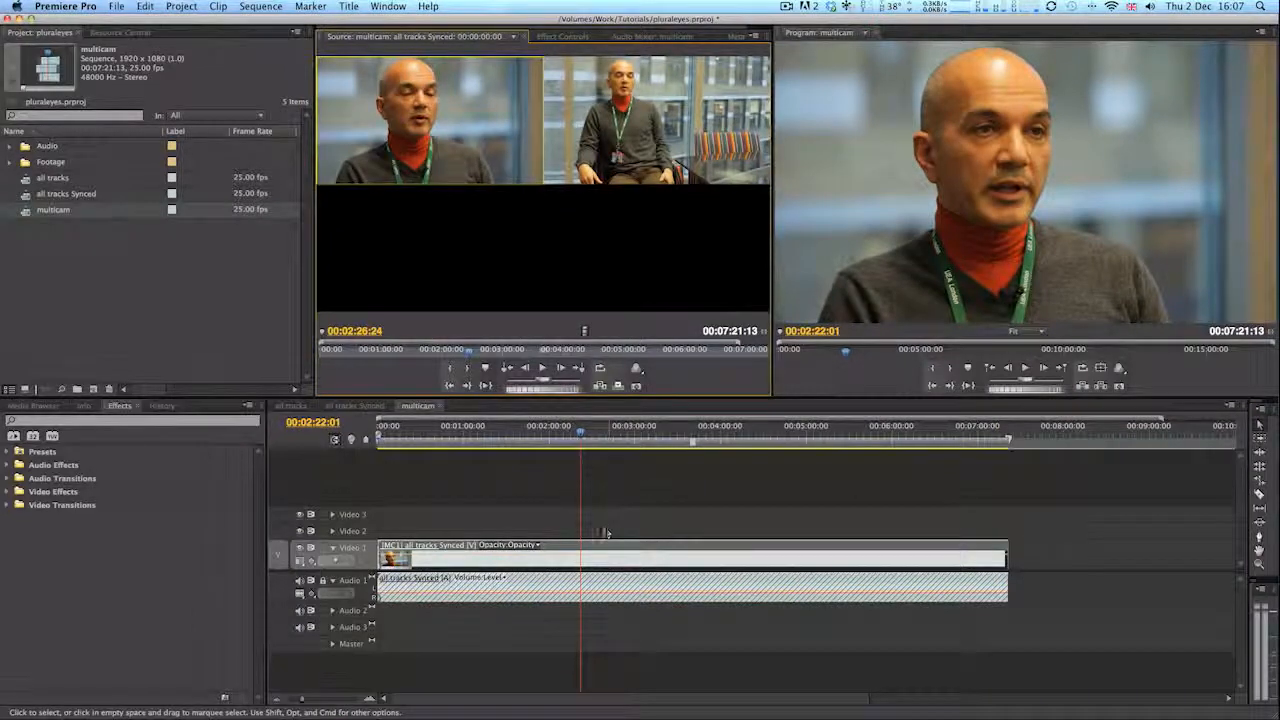
pyautogui.click(669, 491)
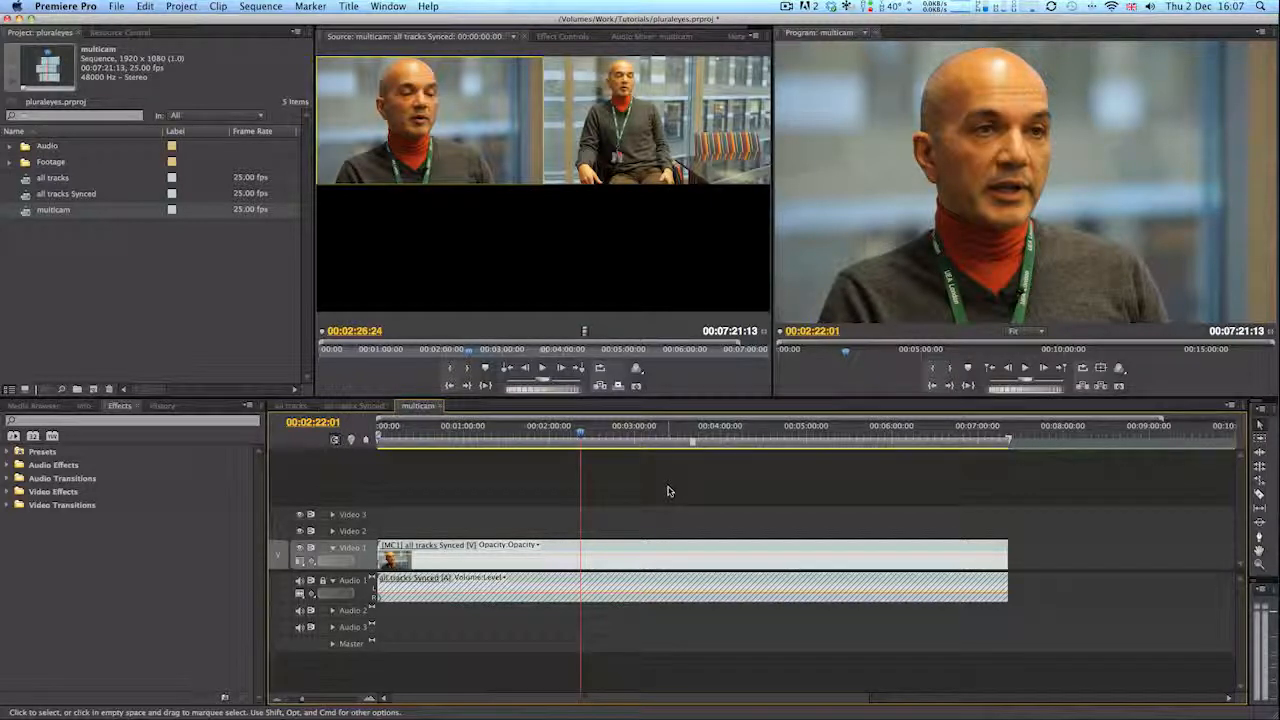
# Step: Split the nested video clip at 00:02:22:01 and switch the part after the cut to Camera 2
pyautogui.press('c')
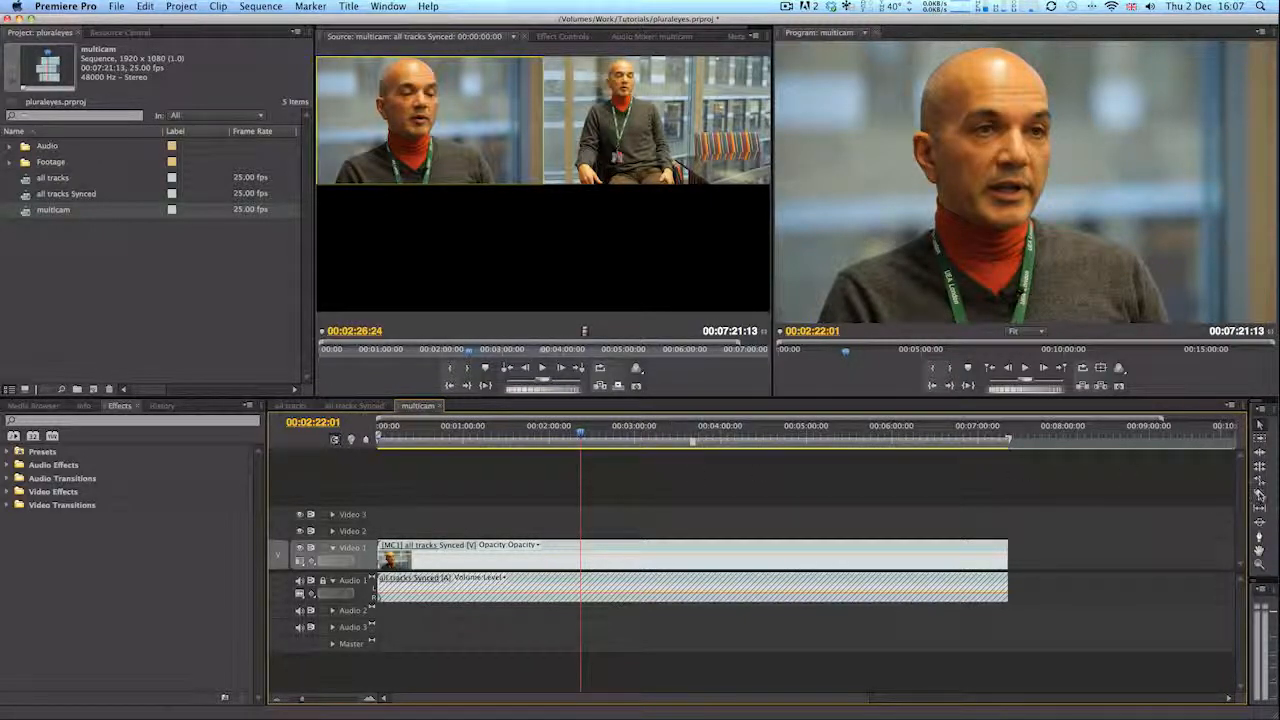
pyautogui.click(583, 547)
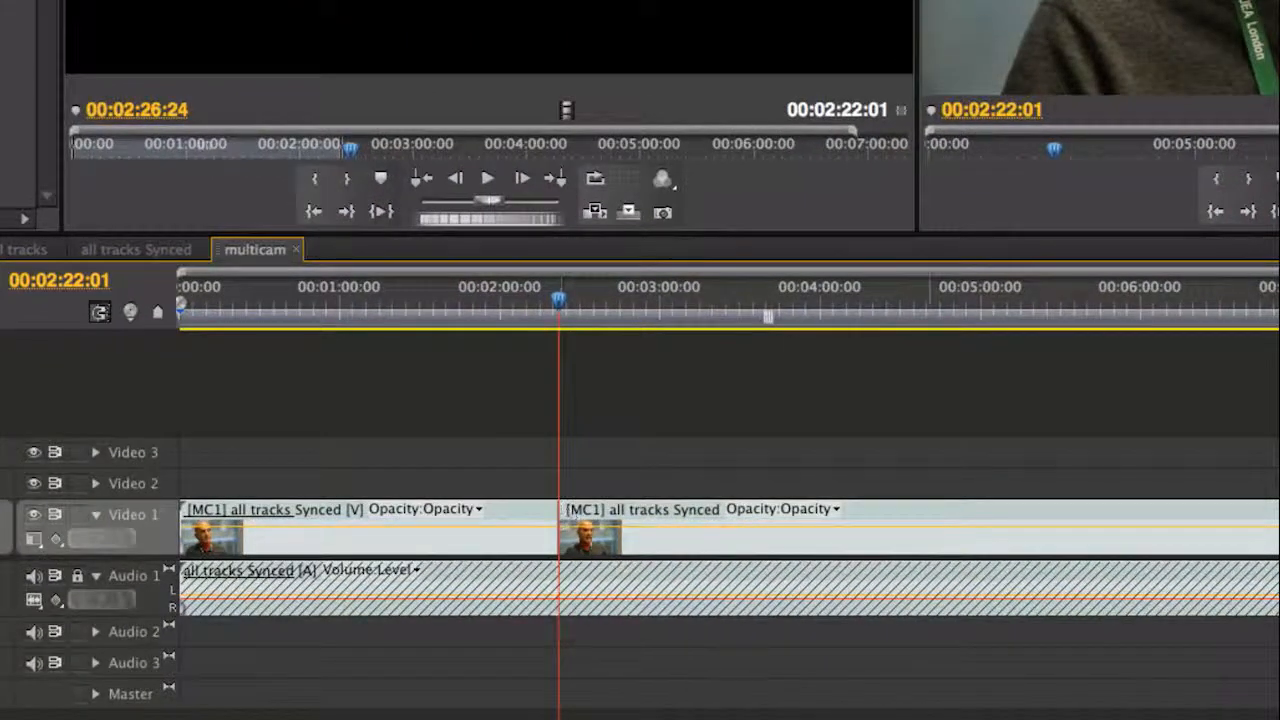
pyautogui.click(618, 316)
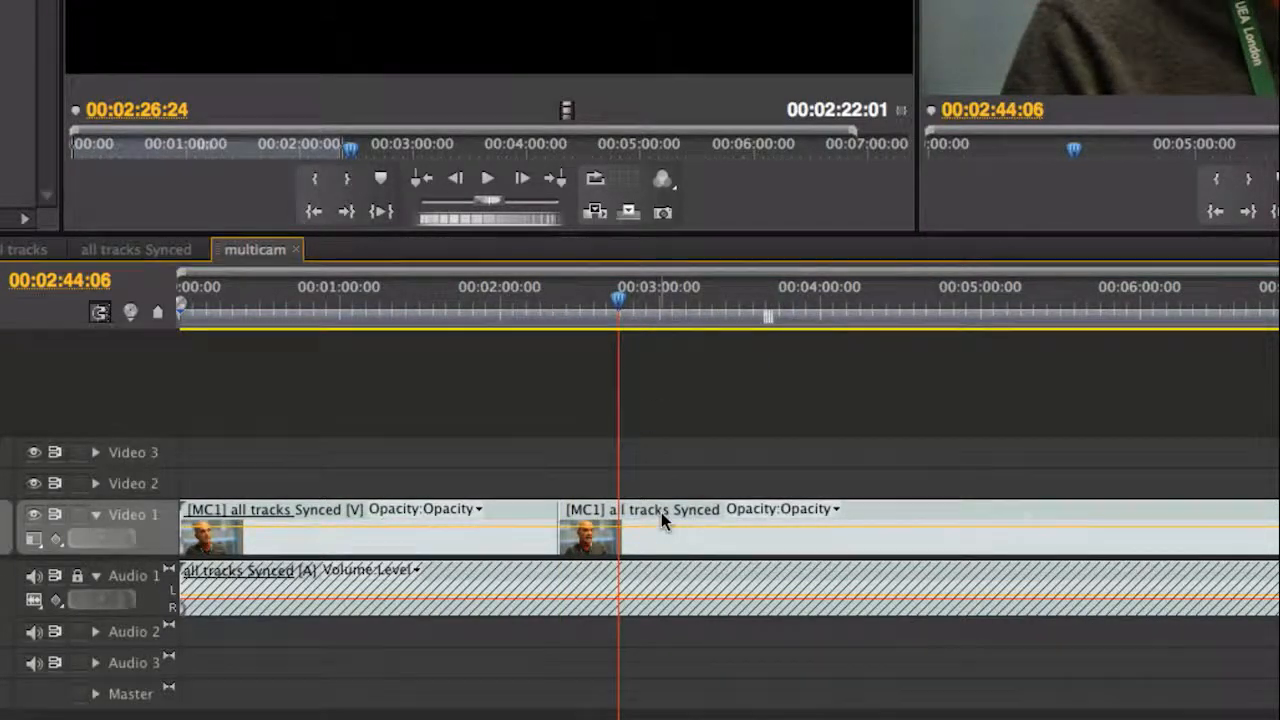
pyautogui.rightClick(661, 512)
pyautogui.moveTo(1017, 502)
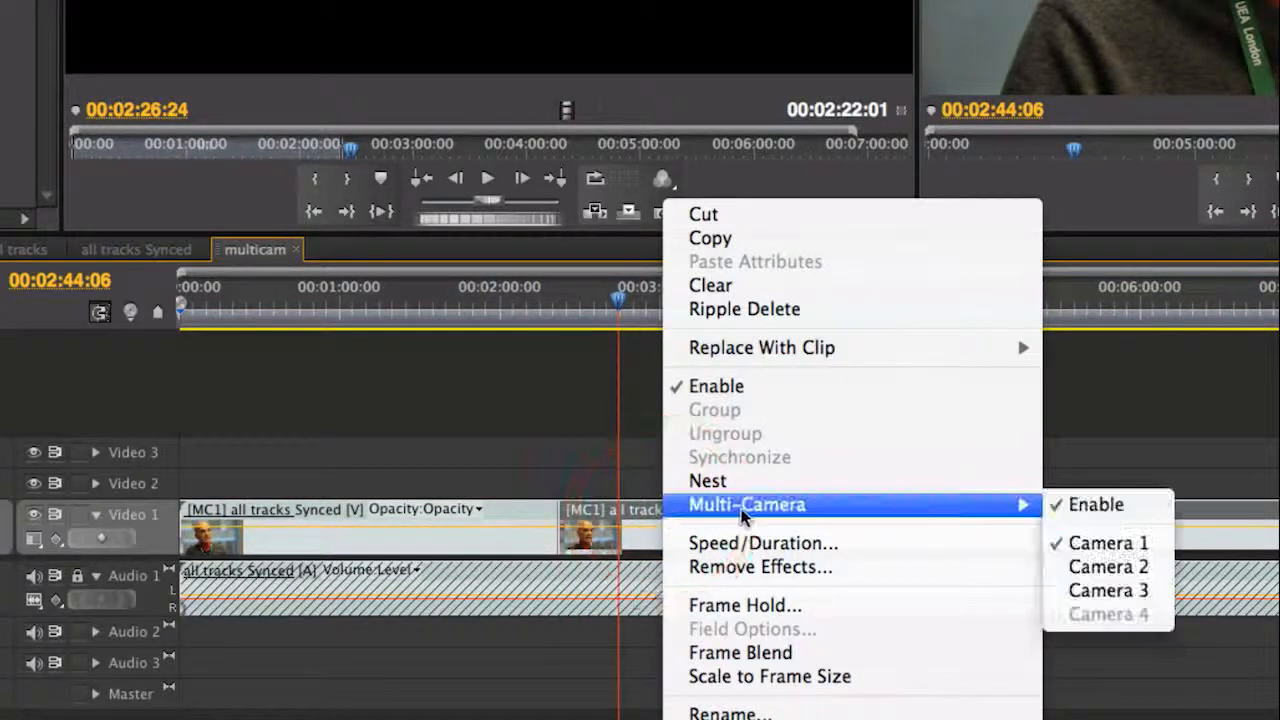
pyautogui.click(1137, 567)
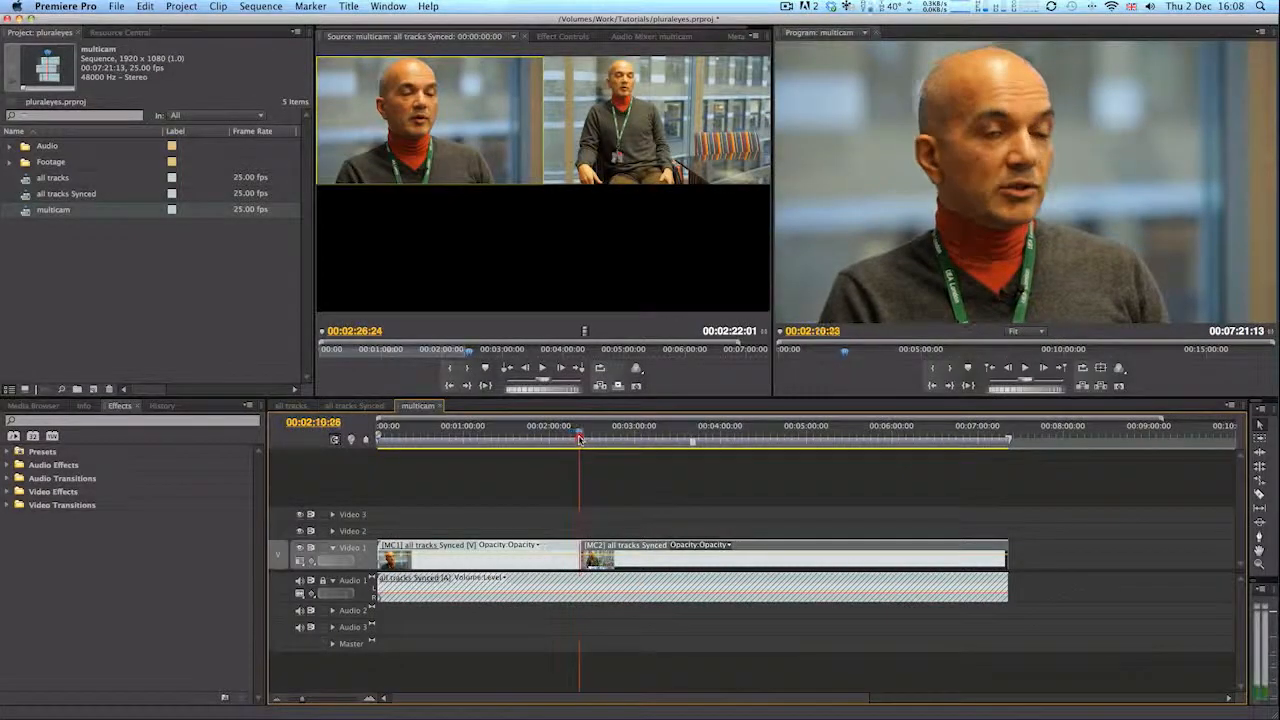
# Step: Play the sequence from just before the cut to check the angle change, and undo the camera switch and the split
pyautogui.click(576, 440)
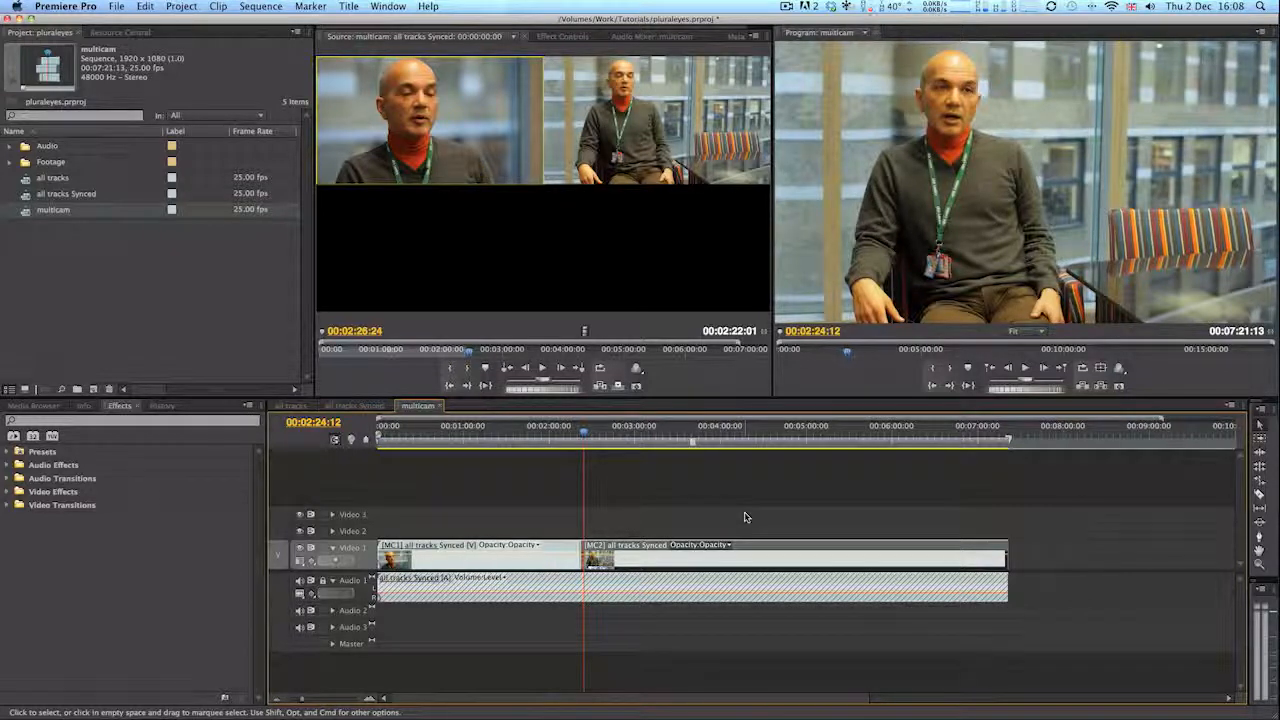
pyautogui.press('super+z')
pyautogui.press('super+z')
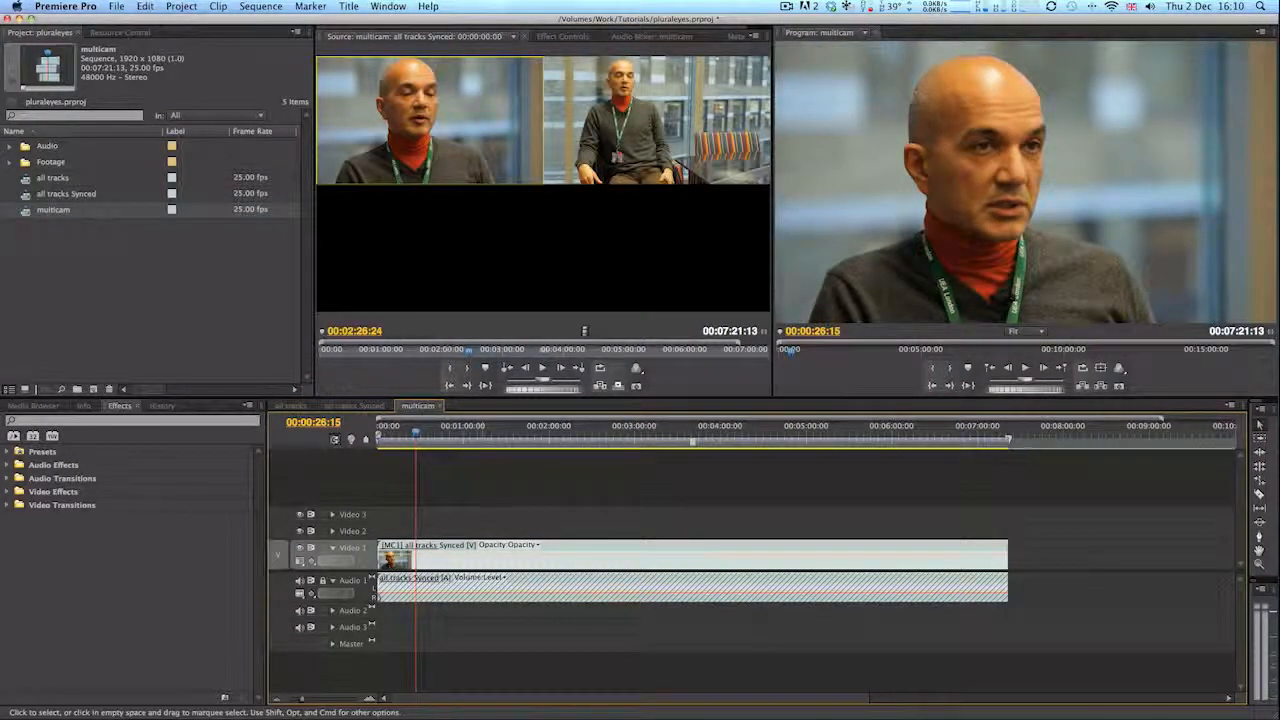
# Step: Open the Multi-Camera Monitor for the multicam sequence at 00:00:26:15
pyautogui.click(388, 6)
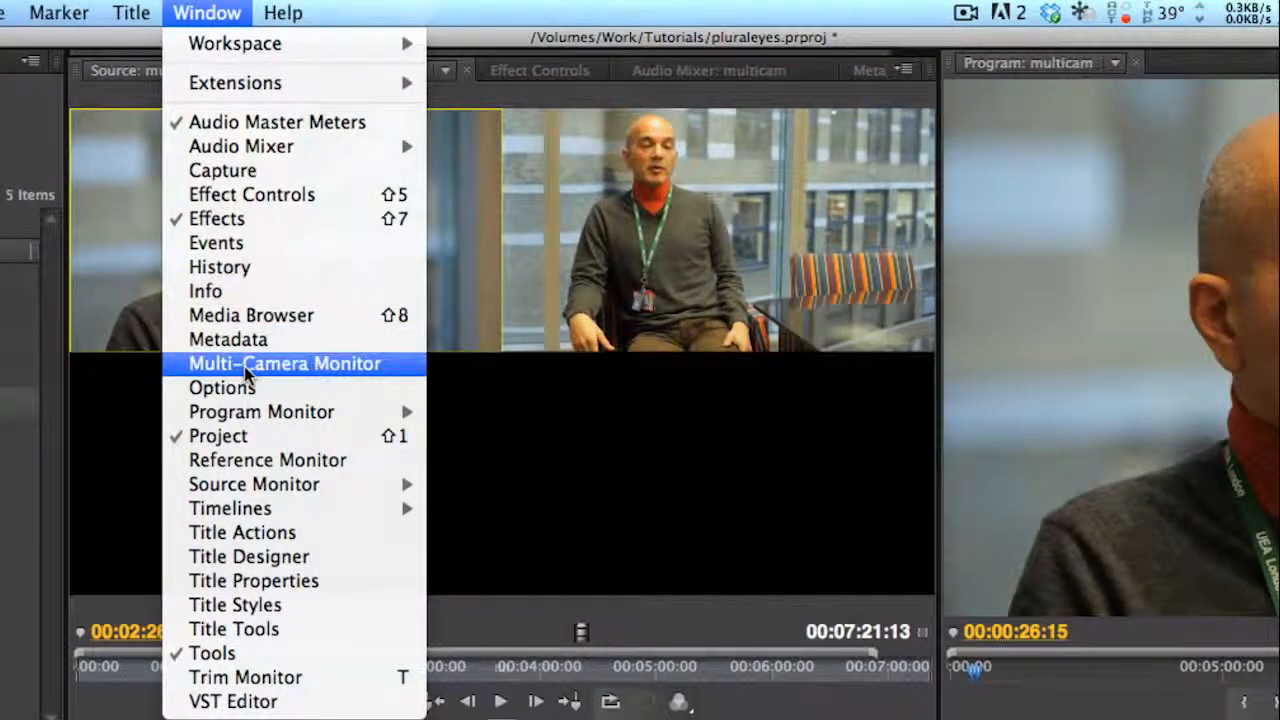
pyautogui.click(244, 366)
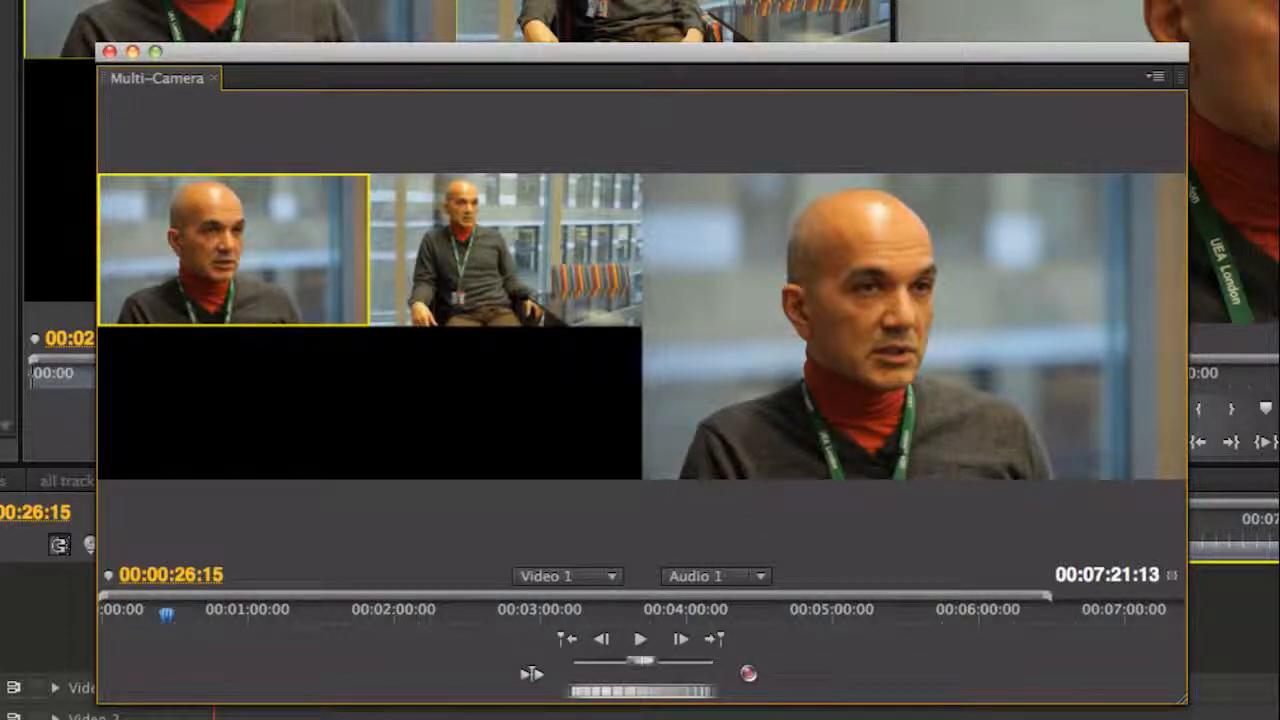
# Step: Try switching back and forth between Camera 1 and Camera 2 in the Multi-Camera Monitor, finishing on Camera 1
pyautogui.click(528, 248)
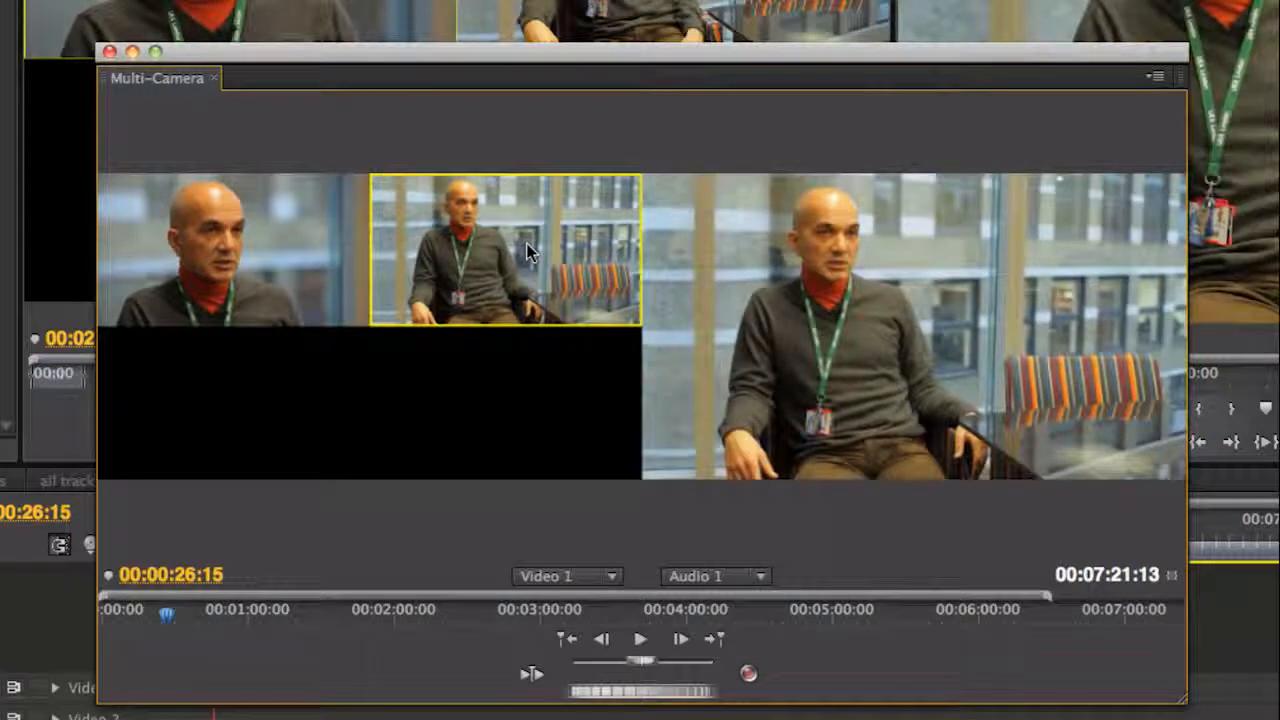
pyautogui.click(290, 257)
pyautogui.click(501, 249)
pyautogui.click(199, 280)
pyautogui.click(420, 258)
pyautogui.click(230, 257)
pyautogui.click(523, 255)
pyautogui.click(217, 250)
pyautogui.click(537, 242)
pyautogui.click(290, 264)
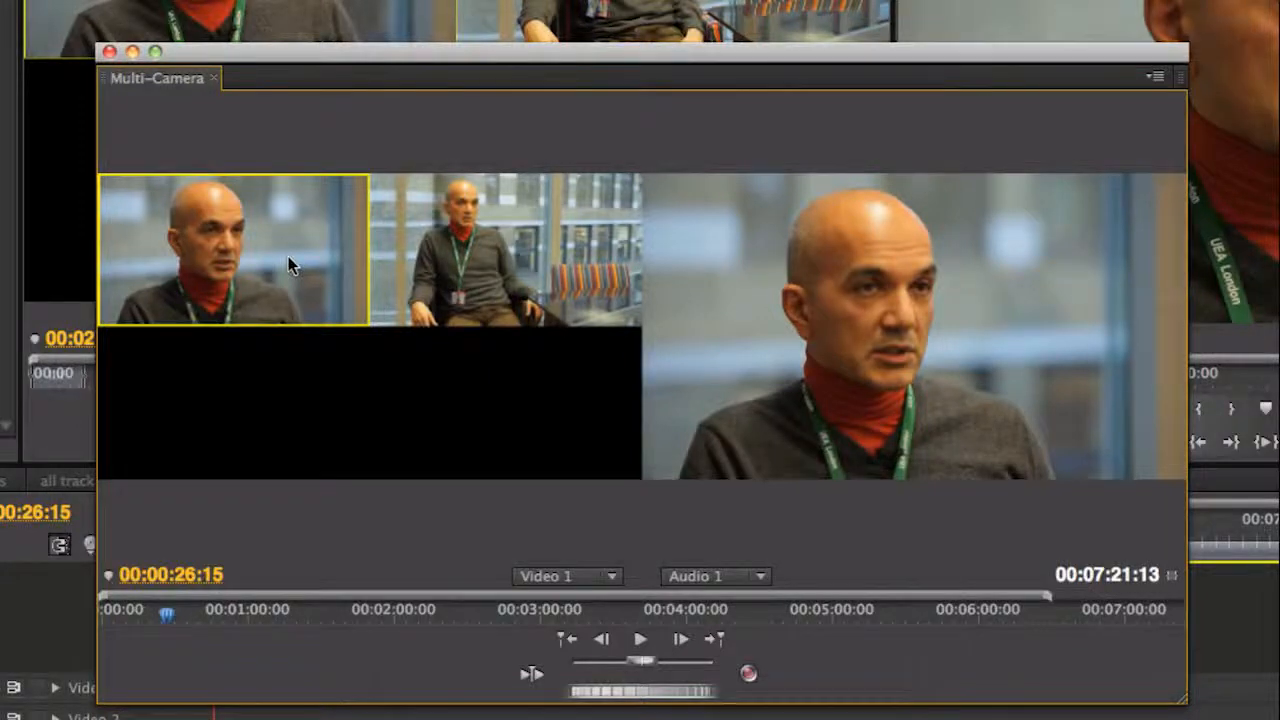
pyautogui.press('2')
pyautogui.press('1')
pyautogui.press('2')
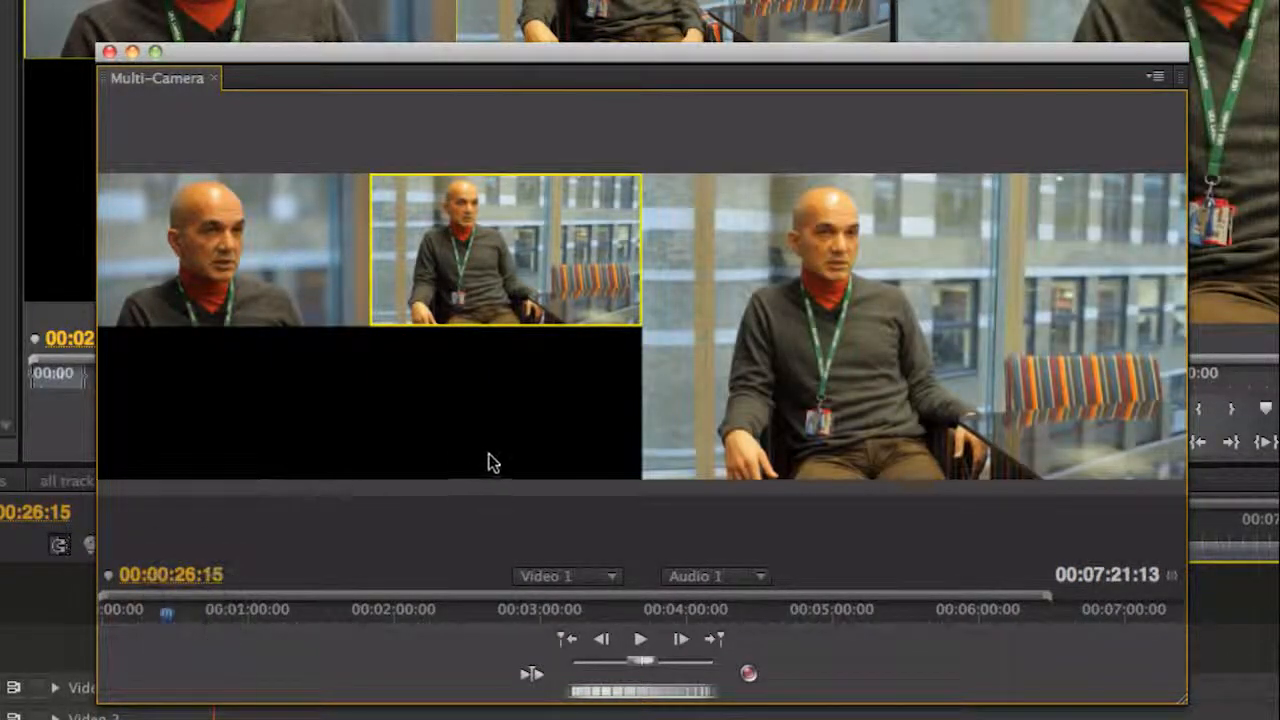
pyautogui.click(290, 277)
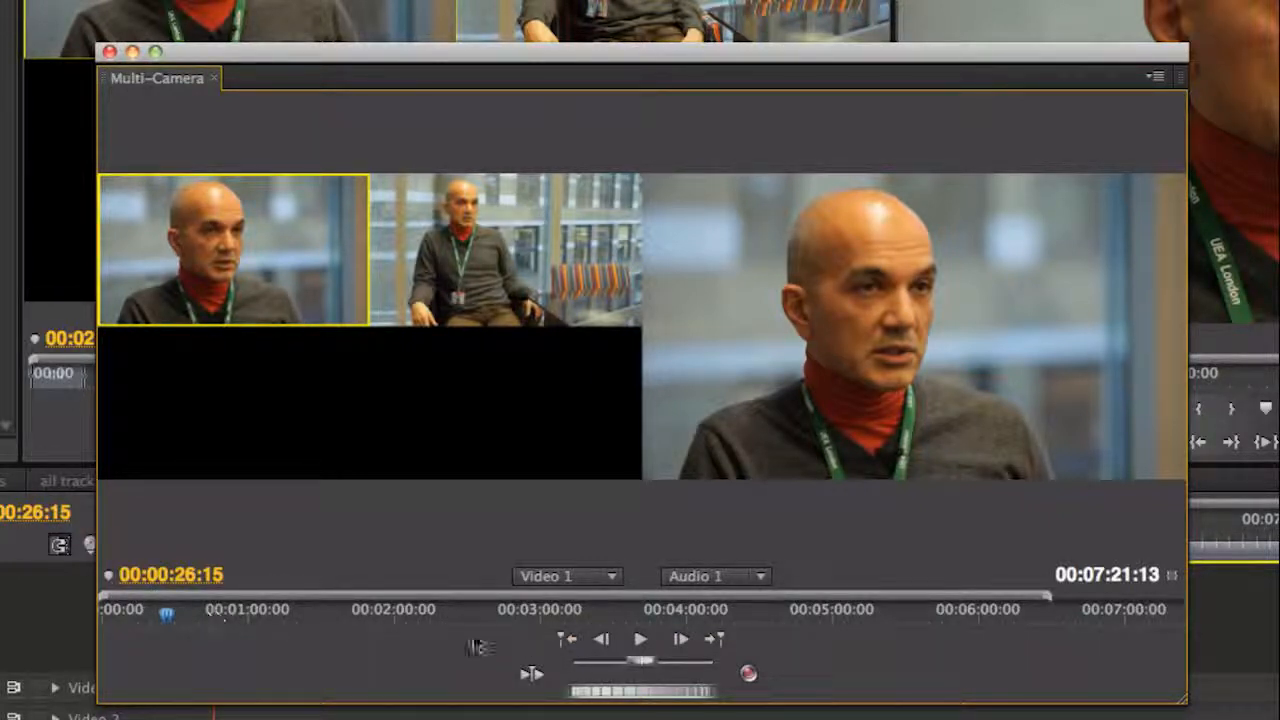
# Step: Record a live multi-camera edit from 00:00:26:15 to 00:00:46:16, cutting to Camera 2 and back to Camera 1 at about 00:00:44
pyautogui.click(749, 674)
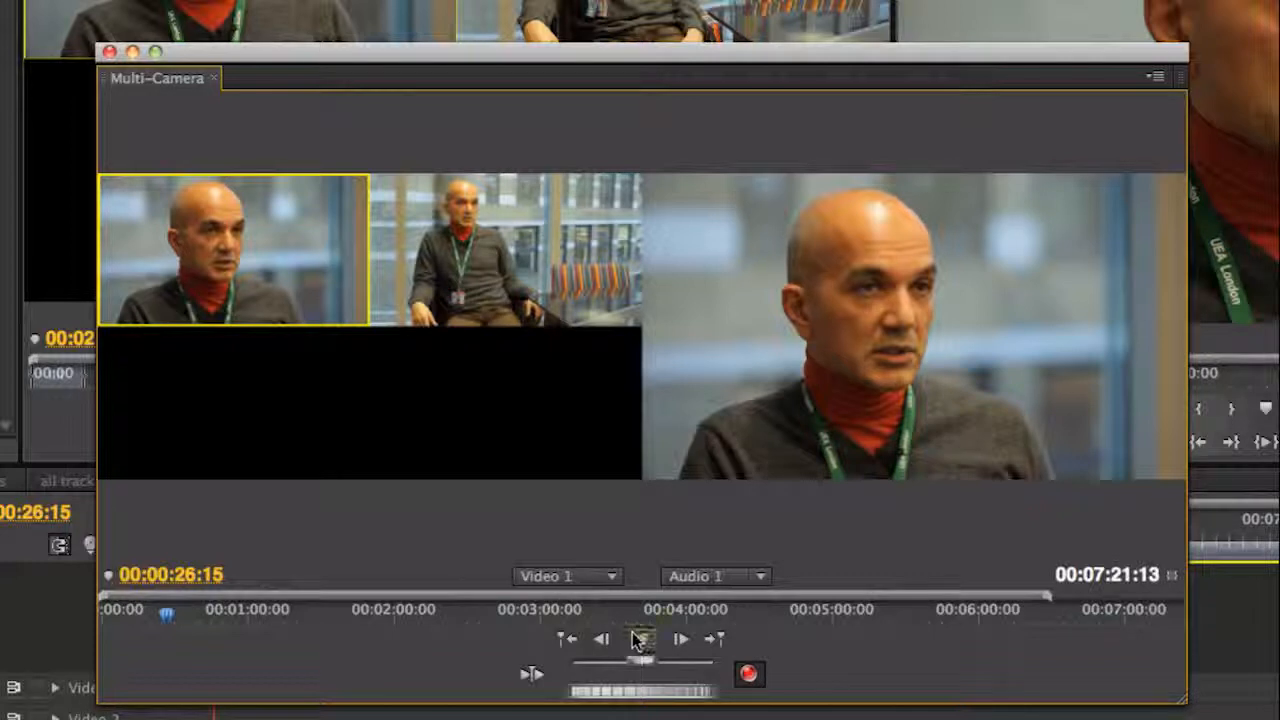
pyautogui.click(640, 640)
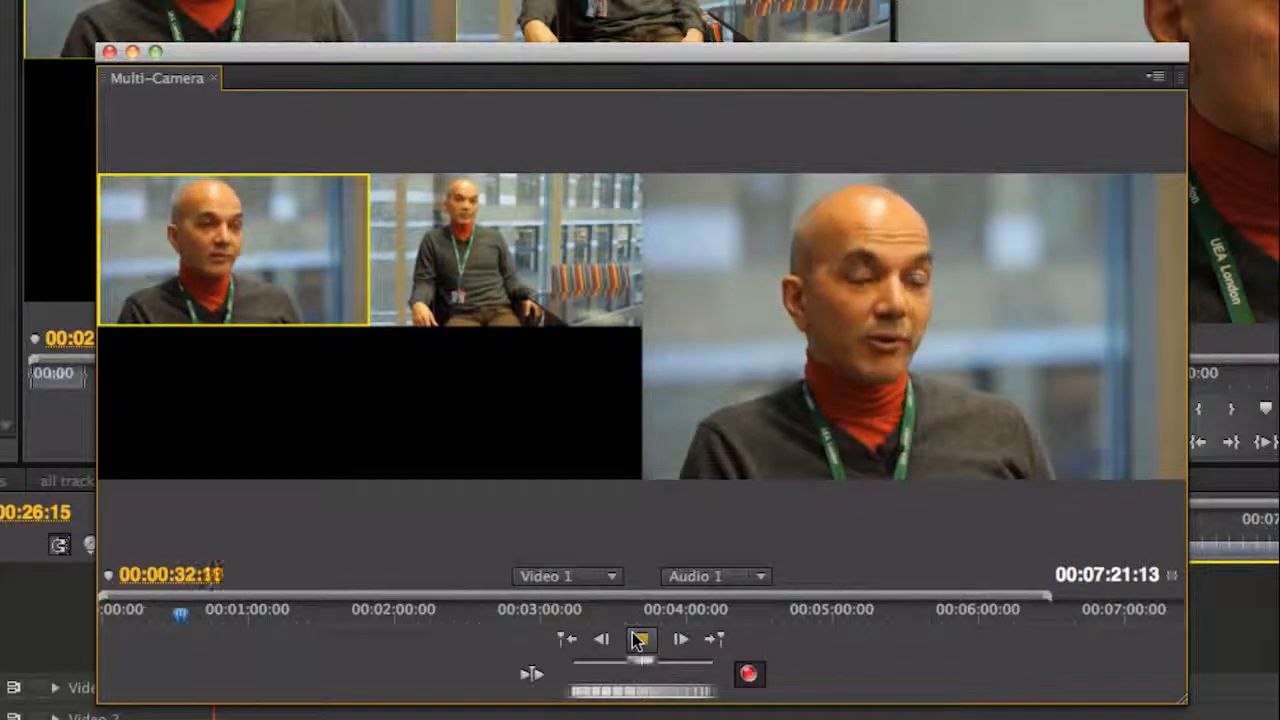
pyautogui.press('2')
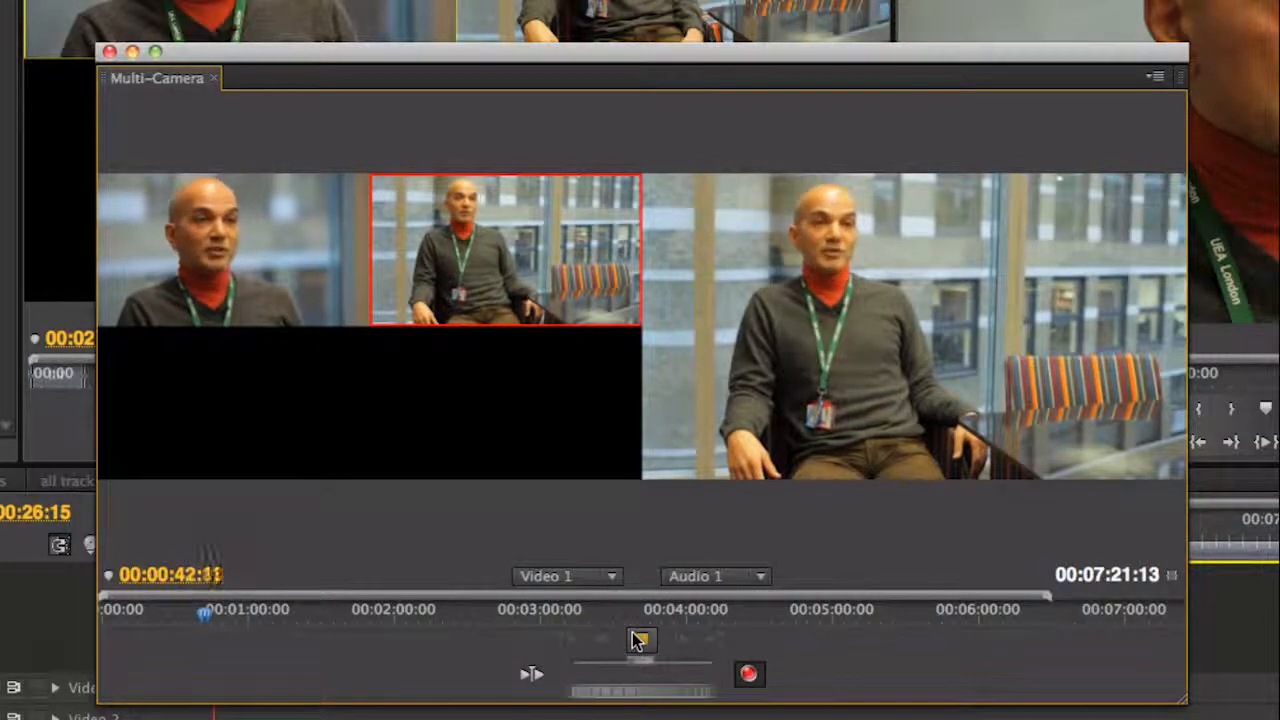
pyautogui.press('1')
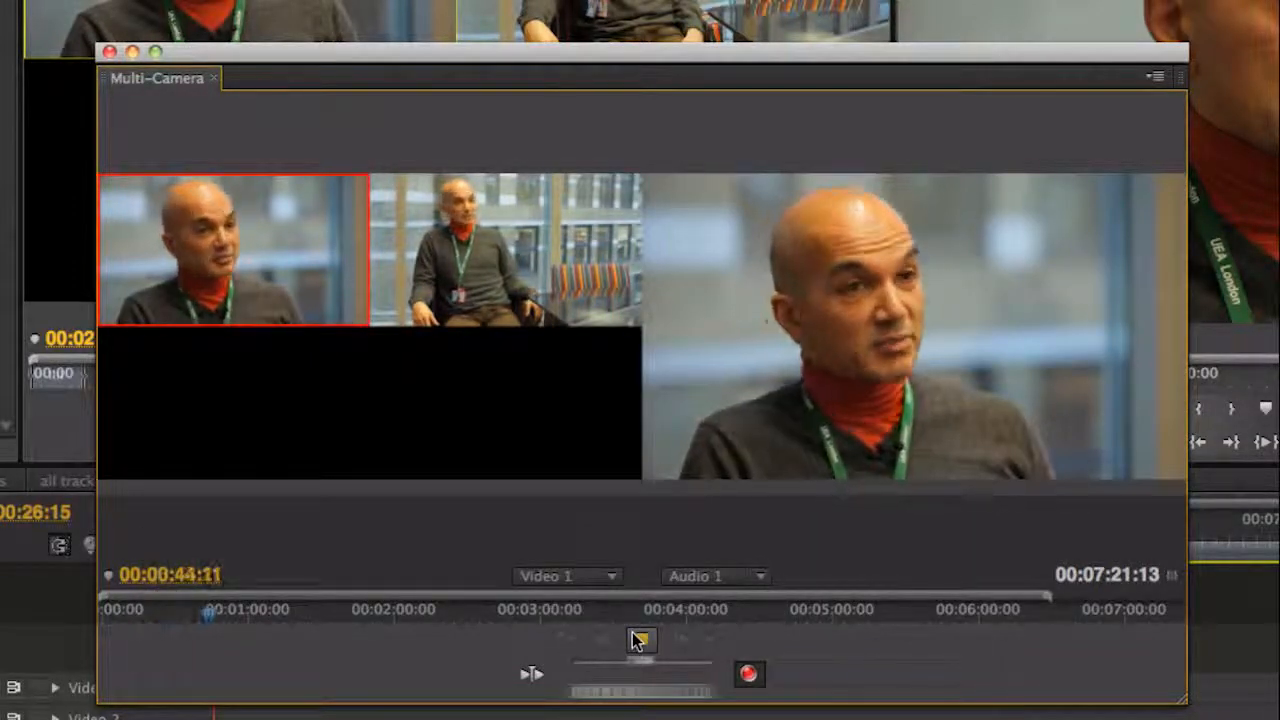
pyautogui.click(640, 638)
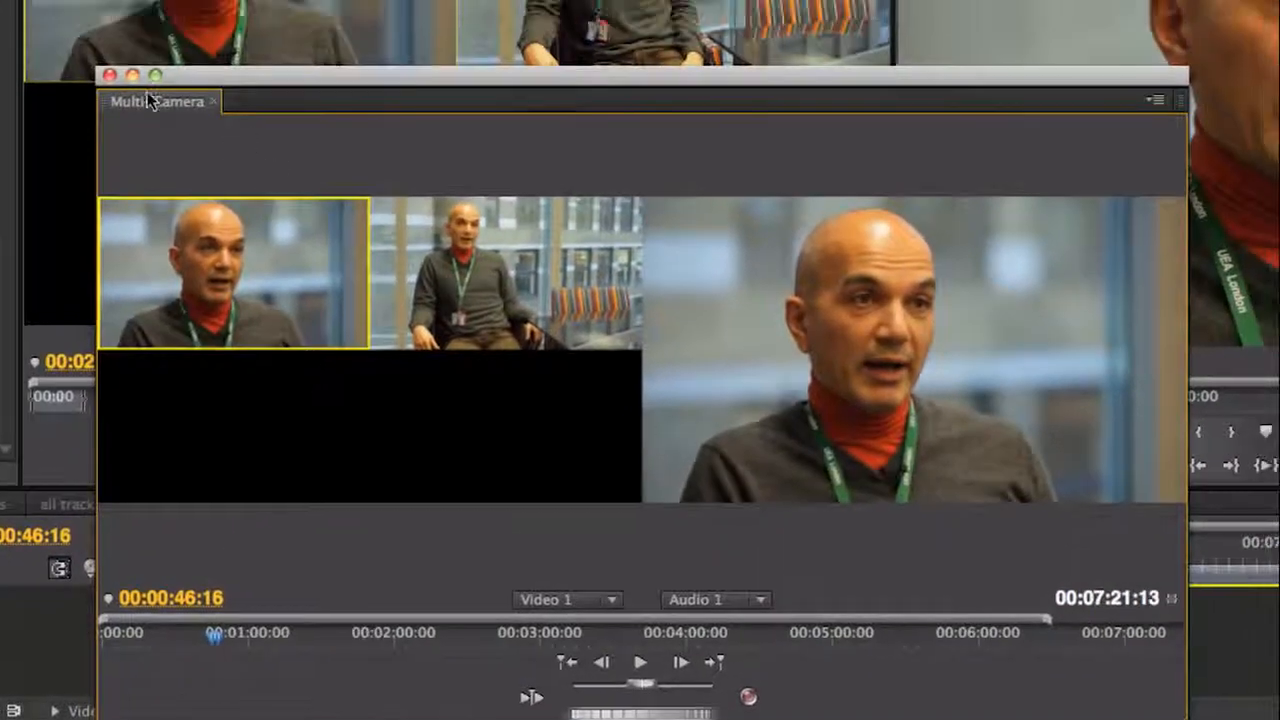
# Step: Close the Multi-Camera Monitor and scrub the multicam sequence across the recorded cuts up to 00:00:56:11
pyautogui.click(114, 78)
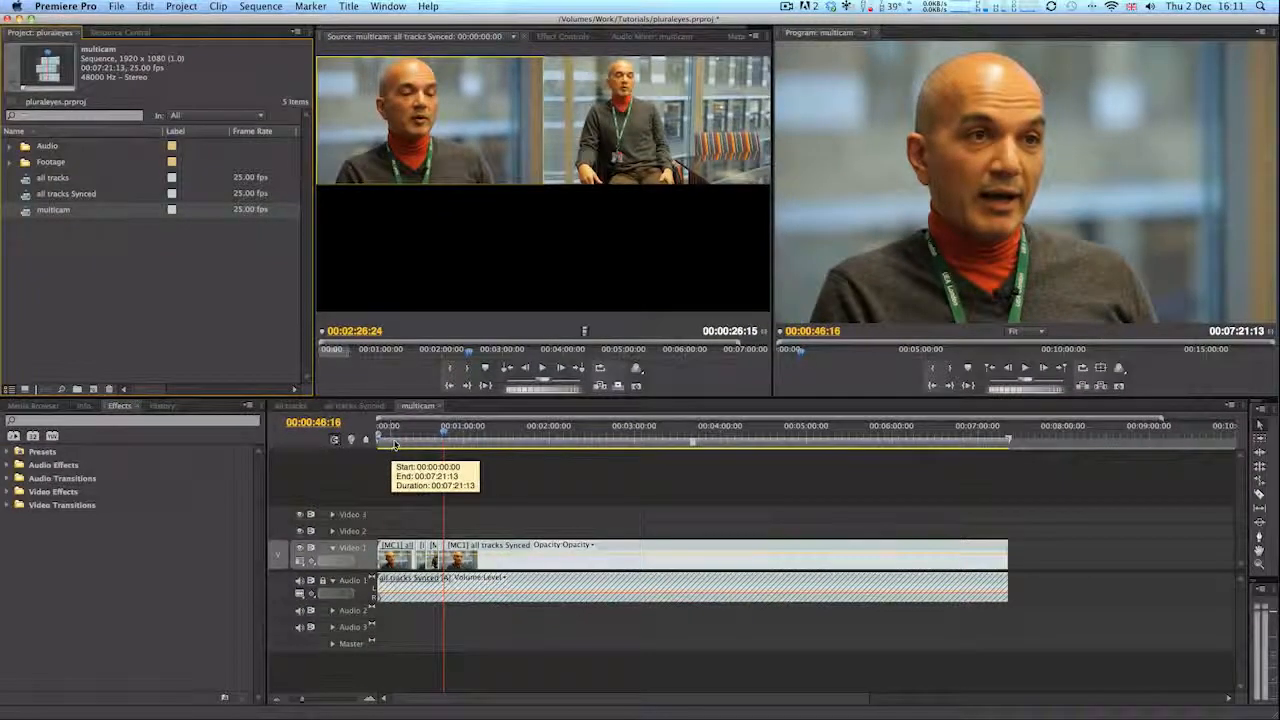
pyautogui.moveTo(170, 569); pyautogui.dragTo(179, 570)
pyautogui.moveTo(399, 443); pyautogui.dragTo(459, 450)
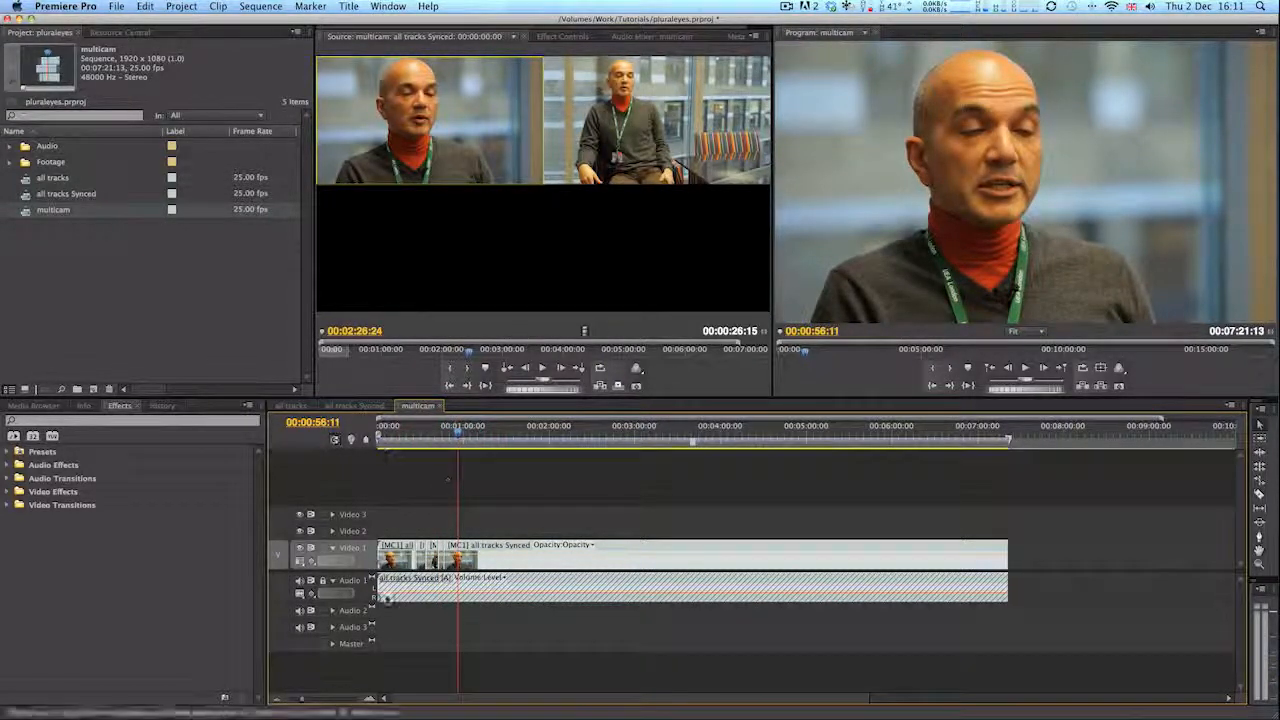
# Step: With the Rolling Edit tool, move the first cut to about 00:00:22, the MC1-to-MC2 cut to about 00:00:36 and the last to about 00:01:02
pyautogui.click(307, 700)
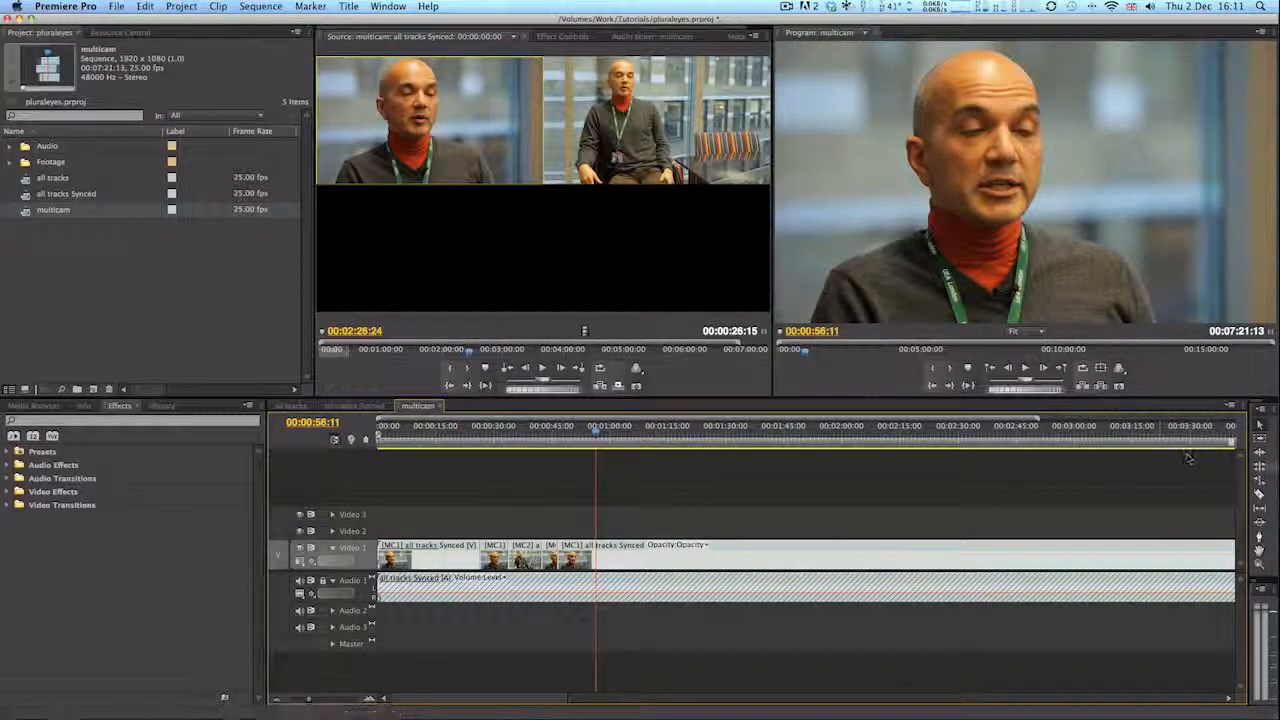
pyautogui.click(1260, 467)
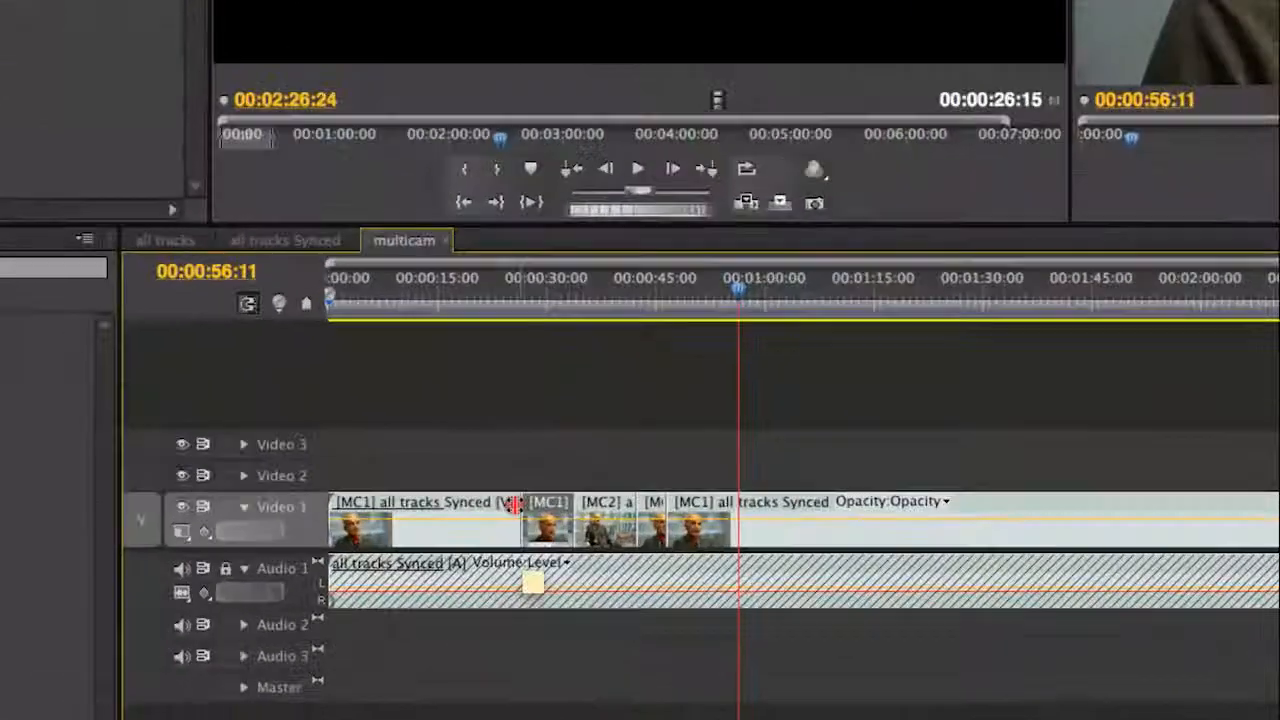
pyautogui.moveTo(482, 546); pyautogui.dragTo(450, 546)
pyautogui.moveTo(475, 470); pyautogui.dragTo(514, 472)
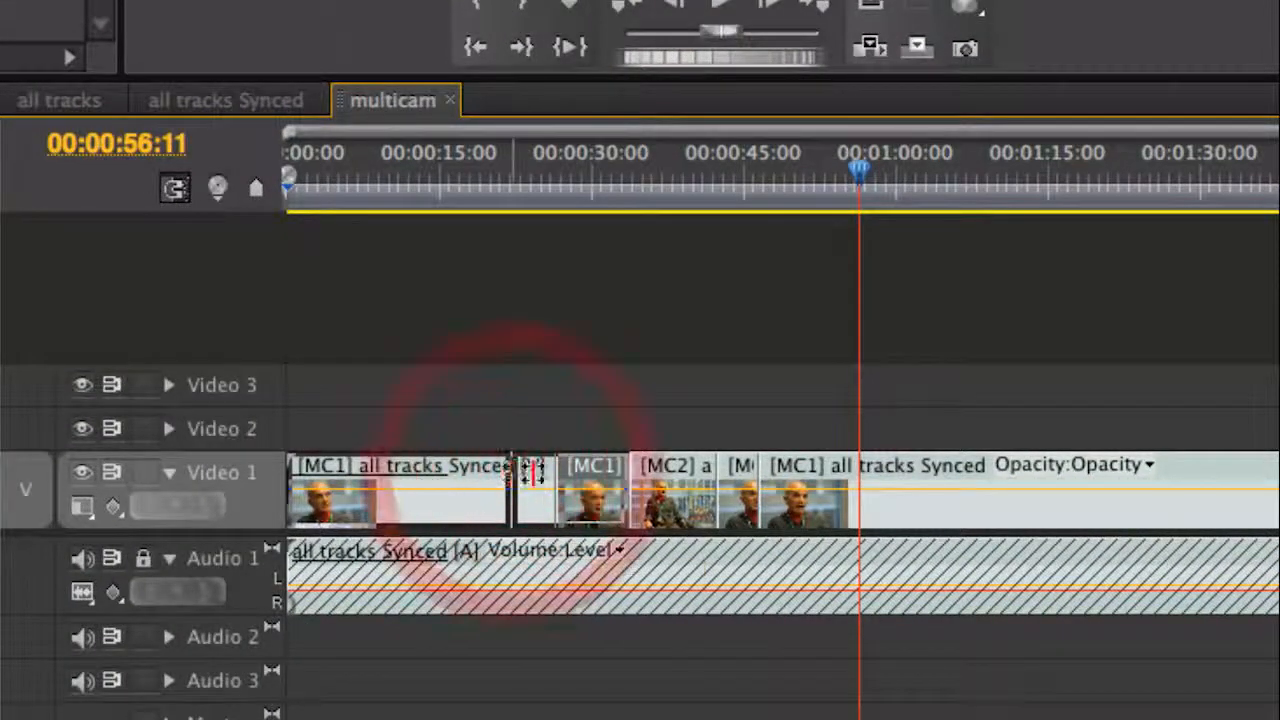
pyautogui.moveTo(630, 465); pyautogui.dragTo(655, 465)
pyautogui.moveTo(760, 465); pyautogui.dragTo(918, 480)
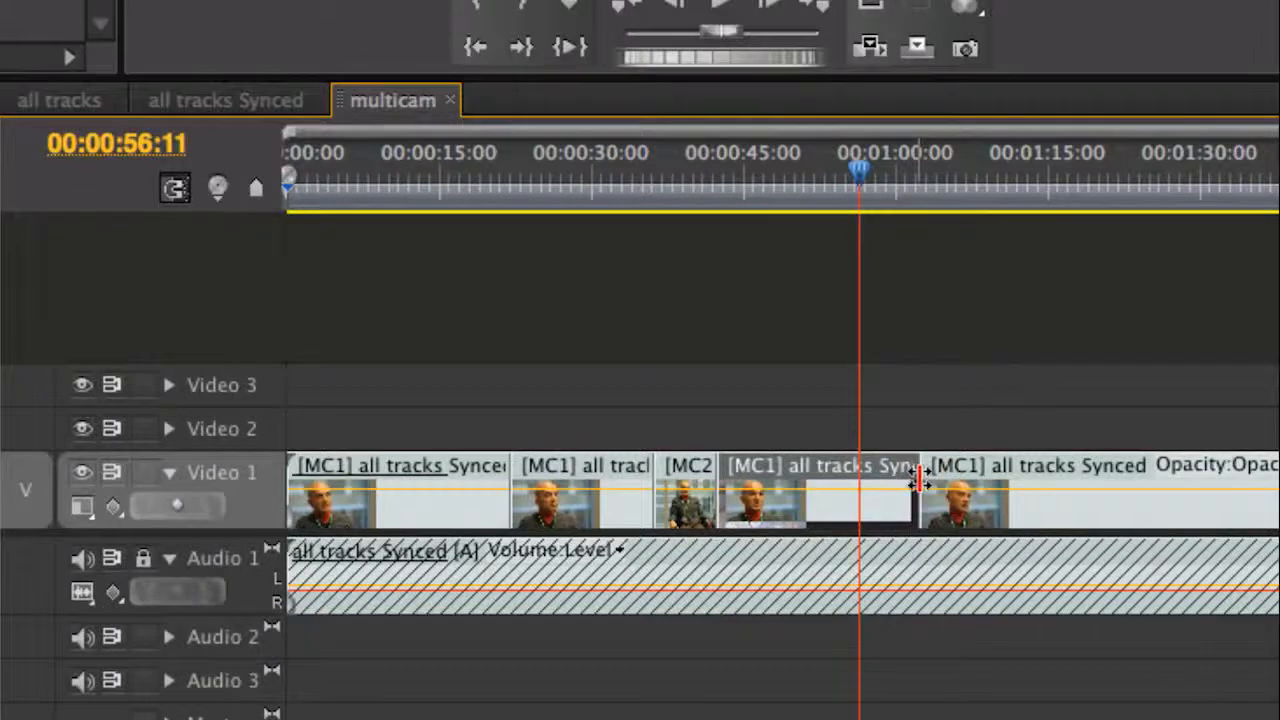